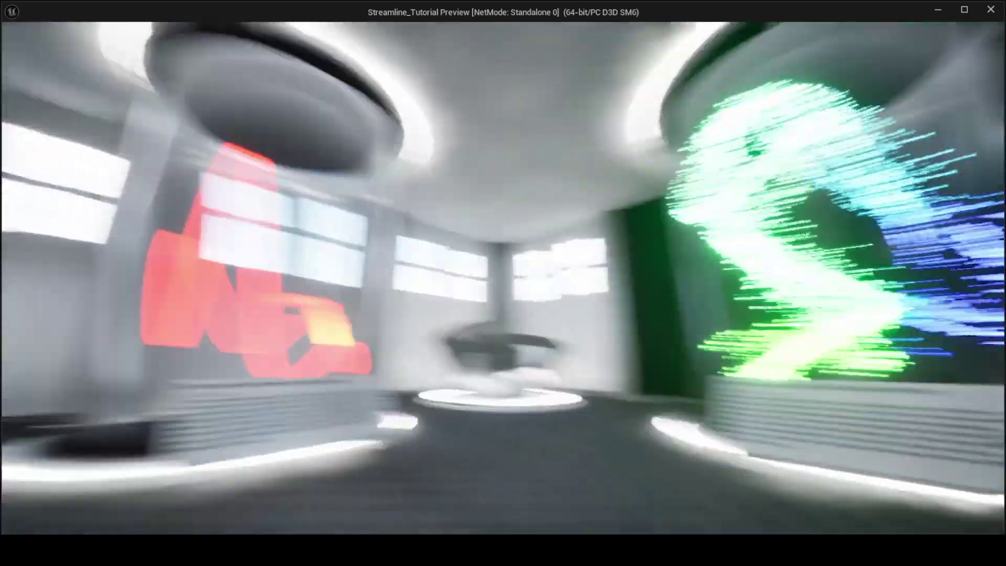
Walk through the running example level and examine the sprite and ribbon spline emitter displays
key(w)
key(a)
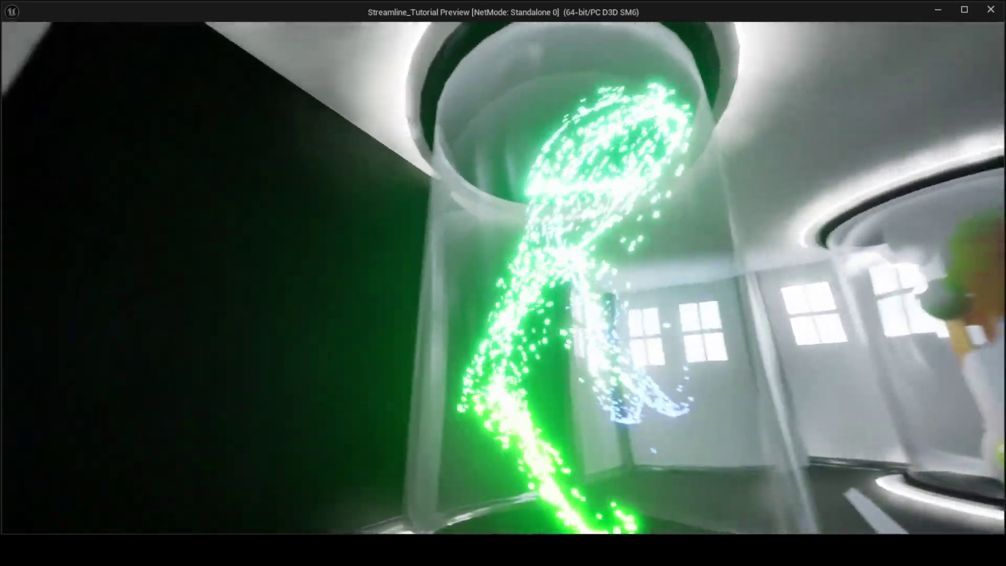
key(d)
key(d)
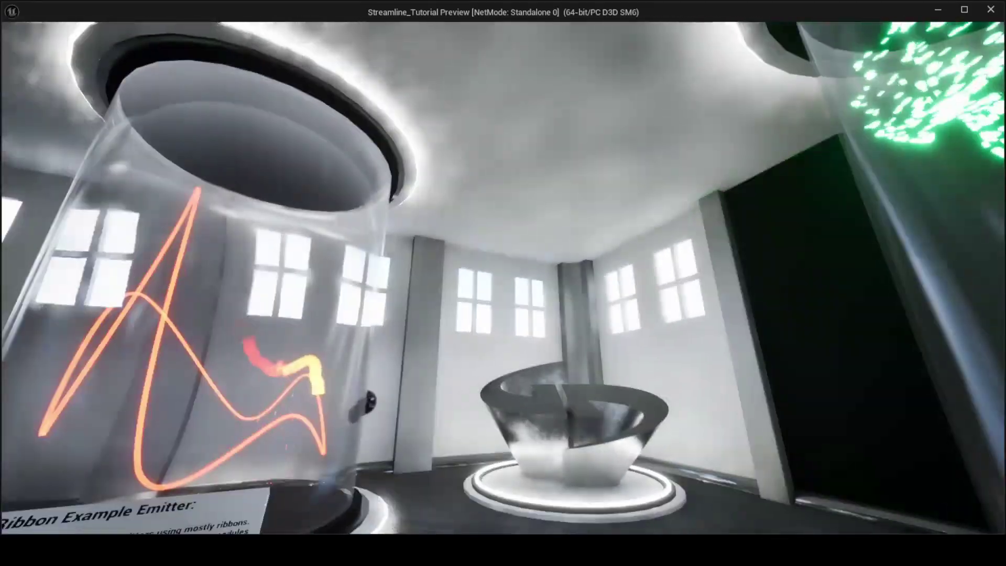
key(a)
key(w)
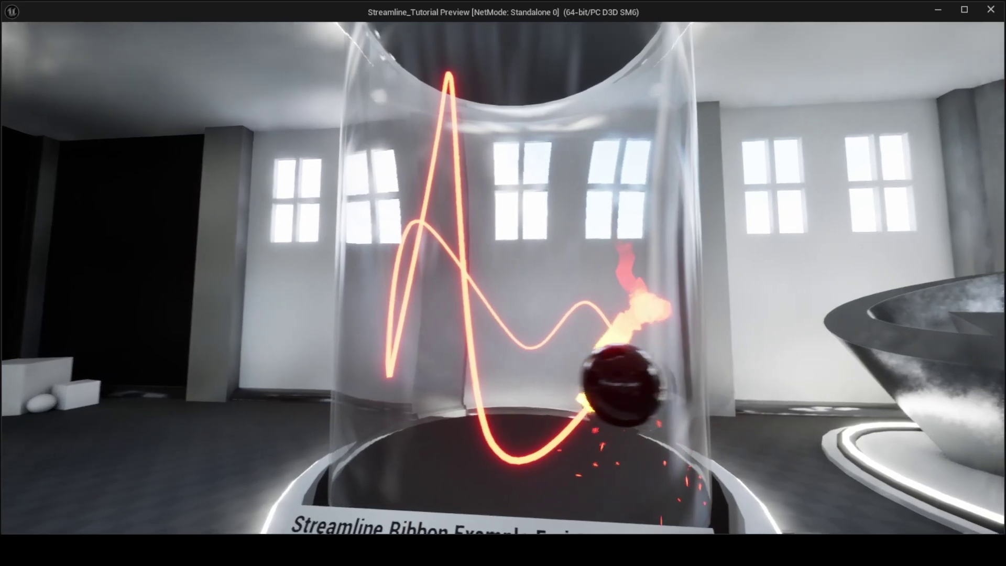
key(a)
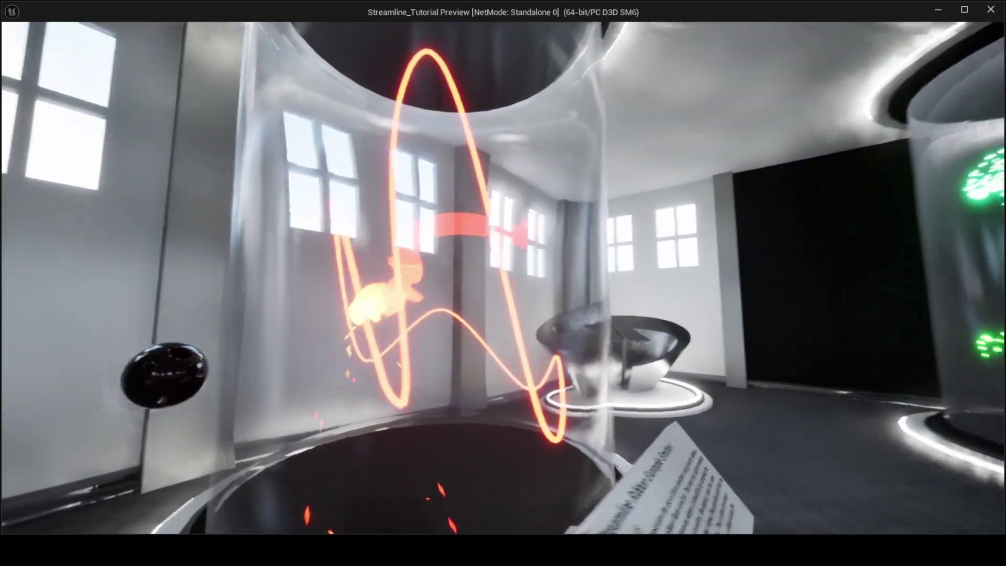
key(a)
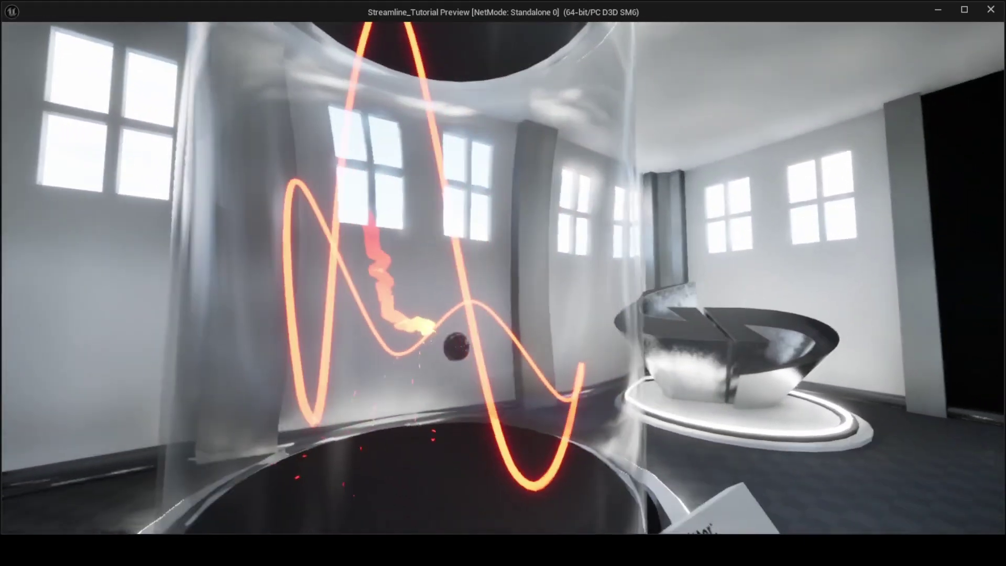
key(a)
key(w)
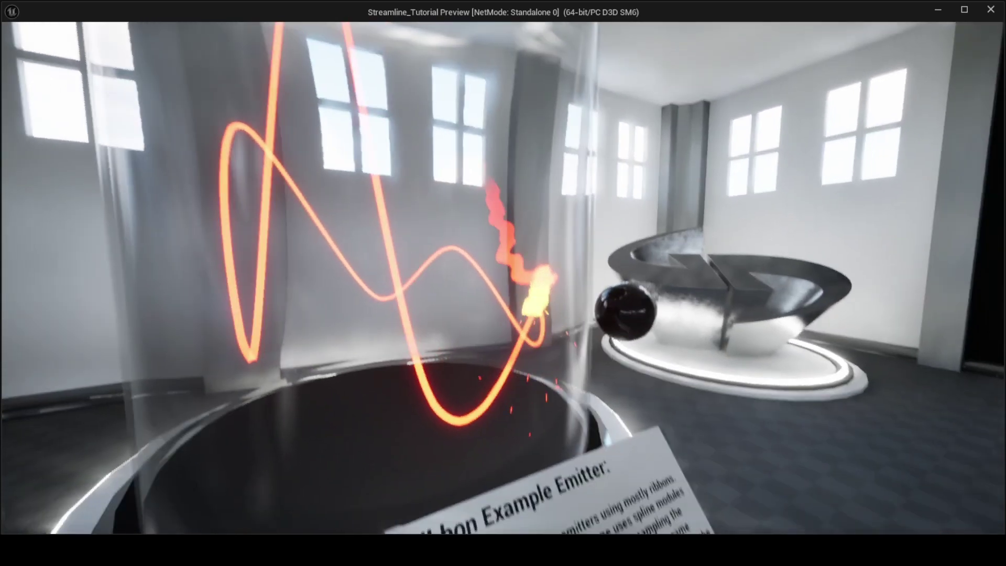
key(s)
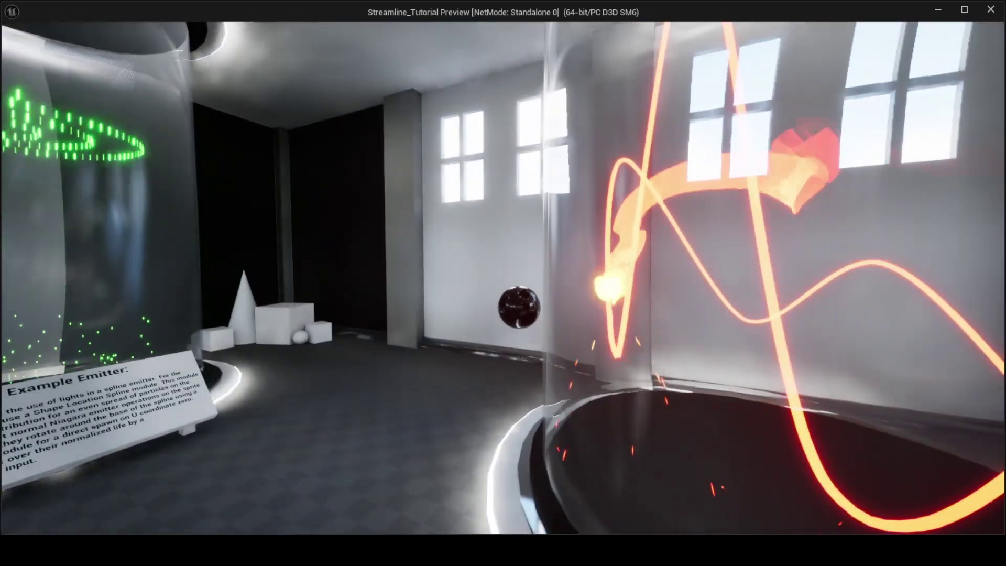
key(d)
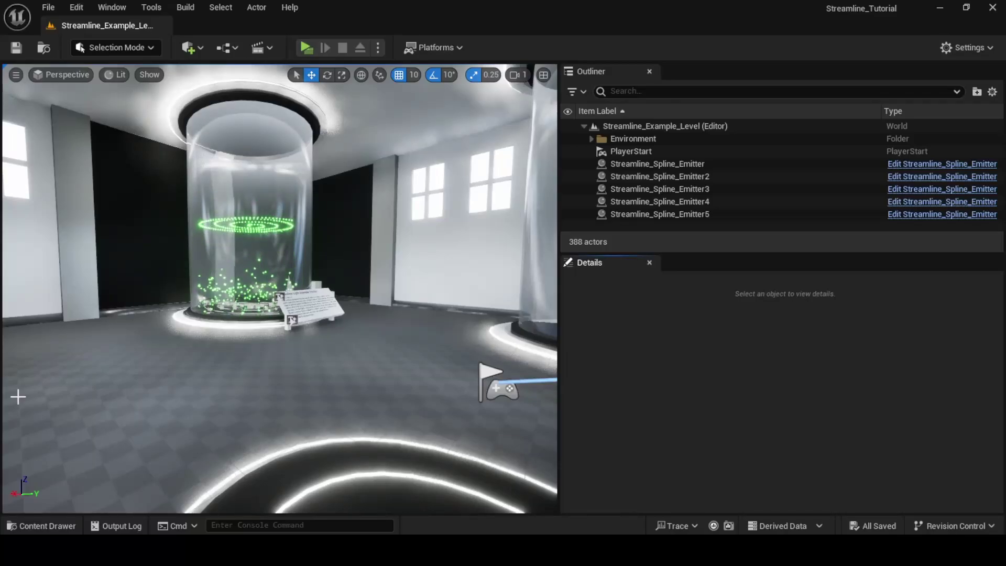
Create a new level from the Open World template
click(49, 10)
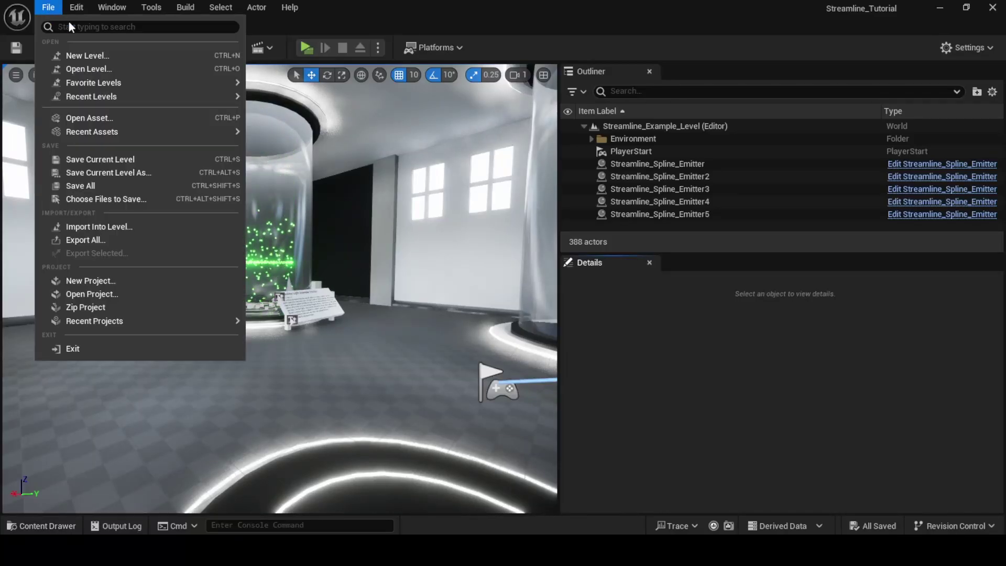
click(77, 60)
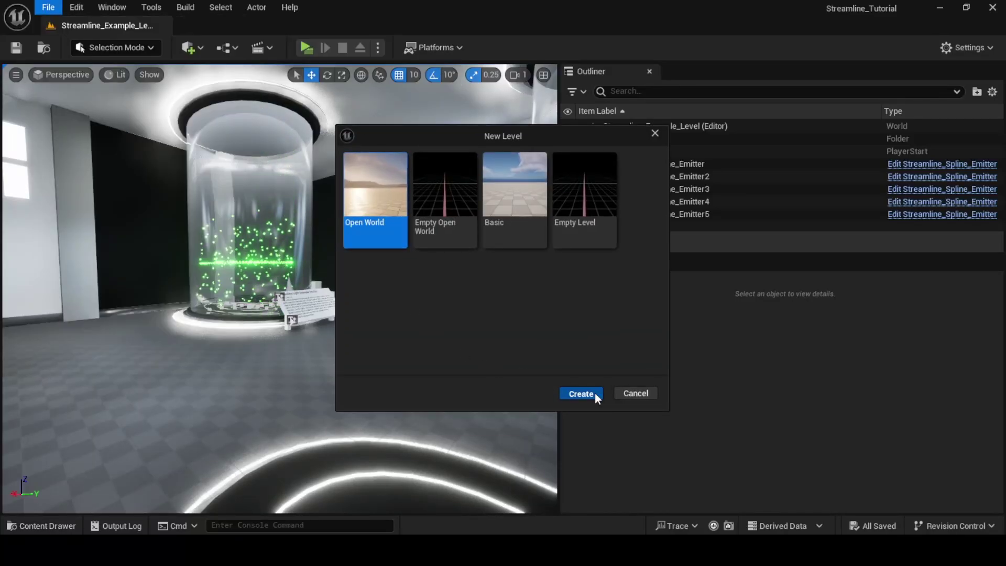
click(581, 393)
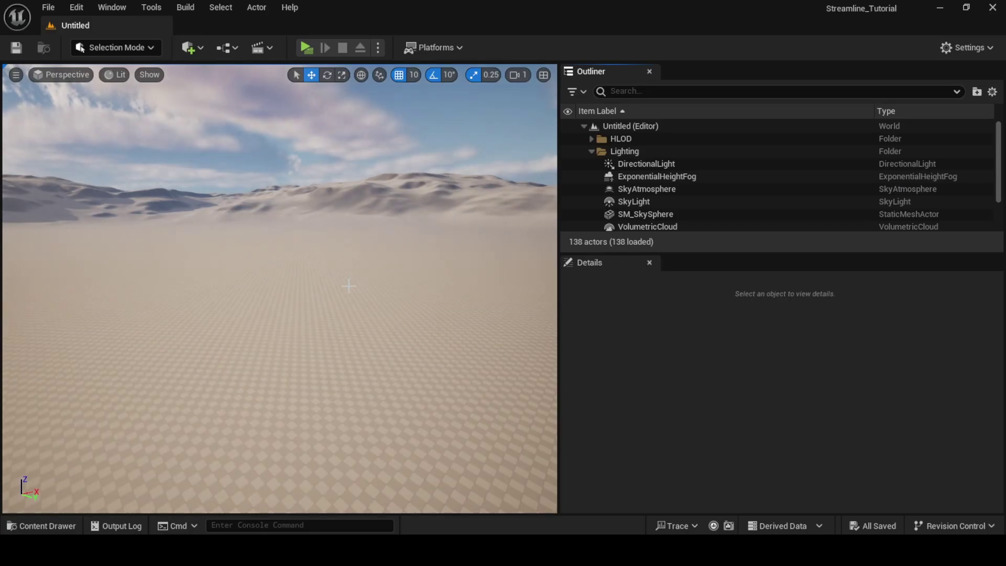
right_drag(348, 286, 349, 333)
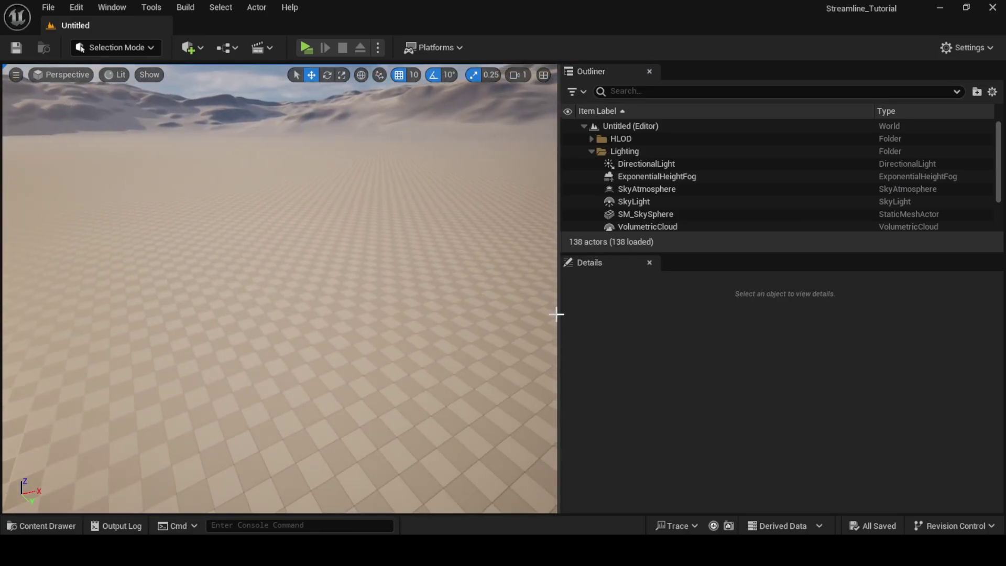
Enlarge the viewport and place the Streamline spline emitter blueprint from the Streamline folder on the ground of the level
drag(557, 315, 752, 312)
click(66, 526)
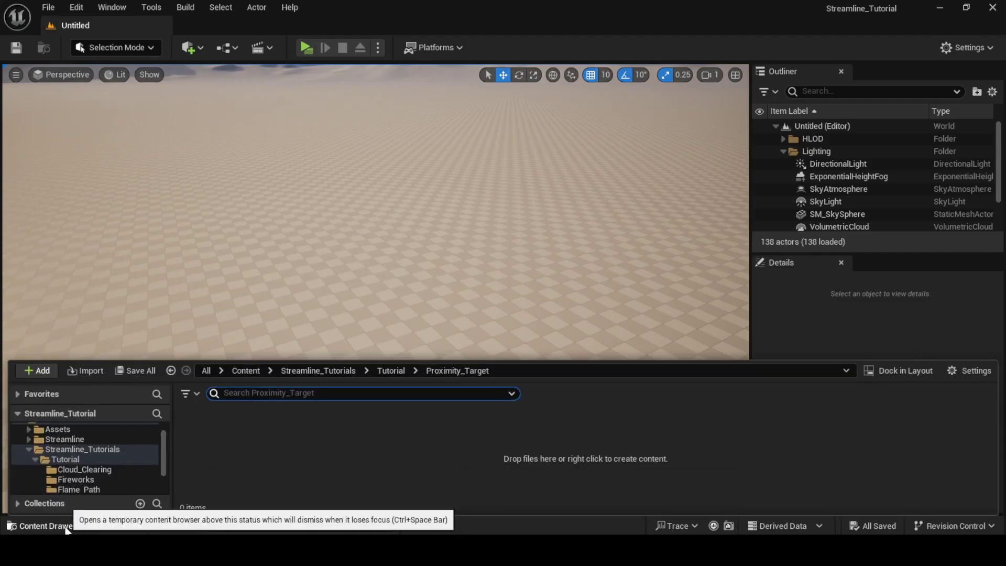
scroll(71, 481, down, 2)
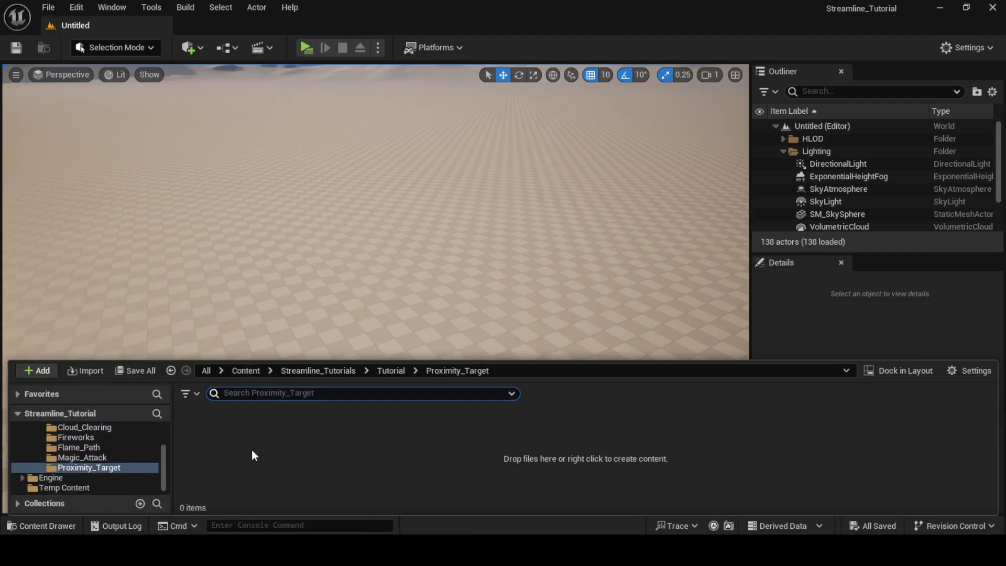
scroll(74, 443, up, 3)
click(66, 460)
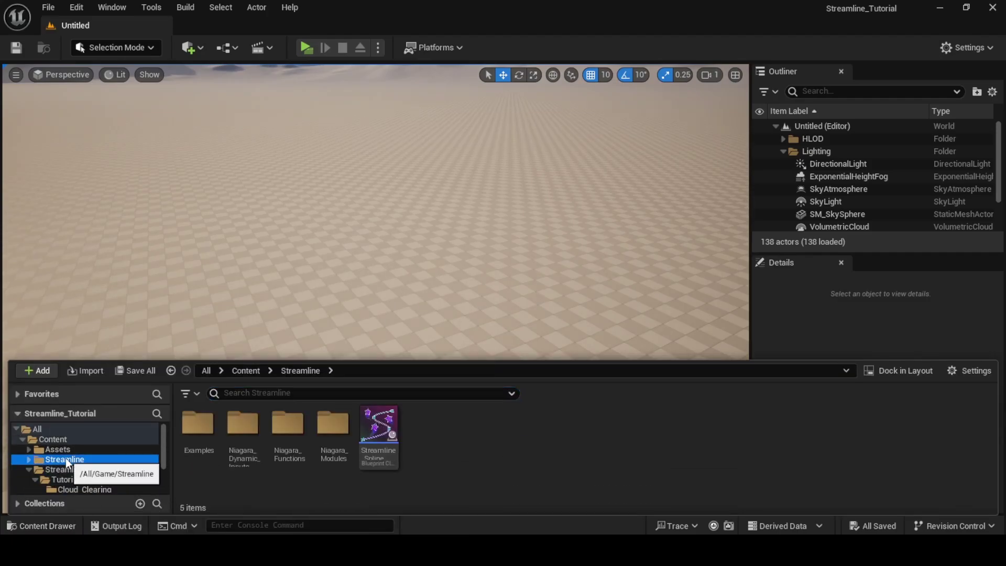
drag(375, 440, 410, 255)
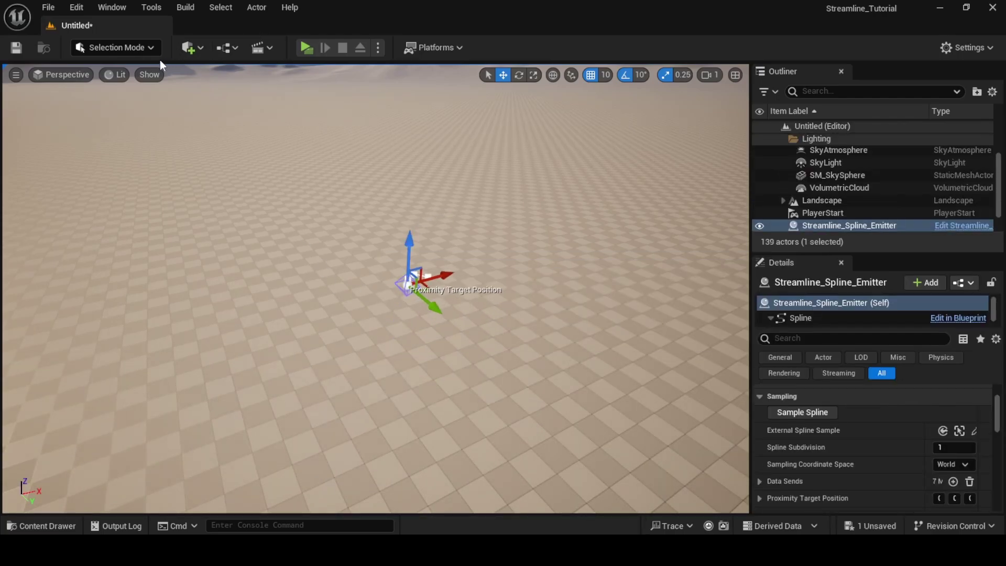
In Modeling mode, draw a nearly straight five-point spline on the ground beside the emitter as an empty actor
click(132, 43)
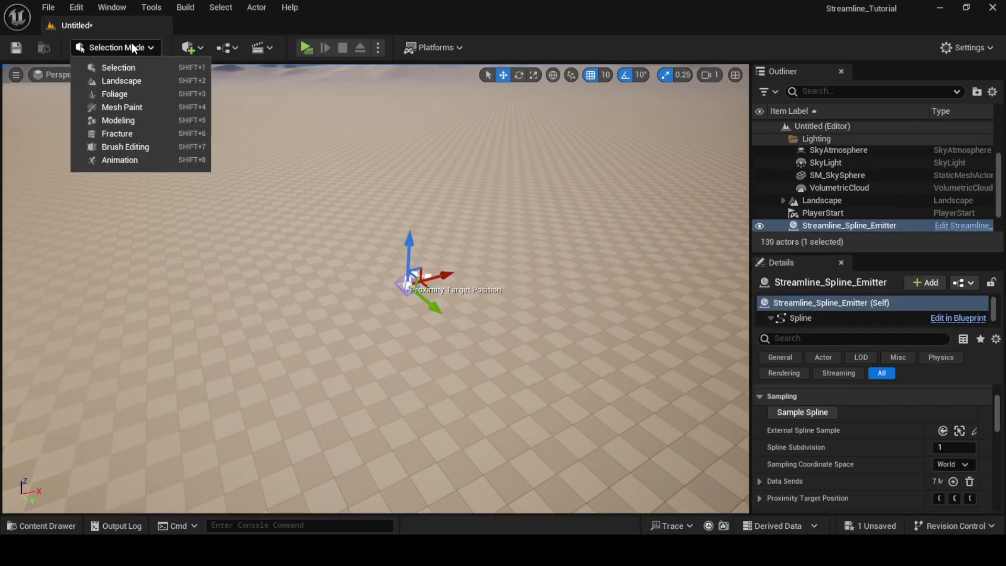
click(132, 121)
click(95, 226)
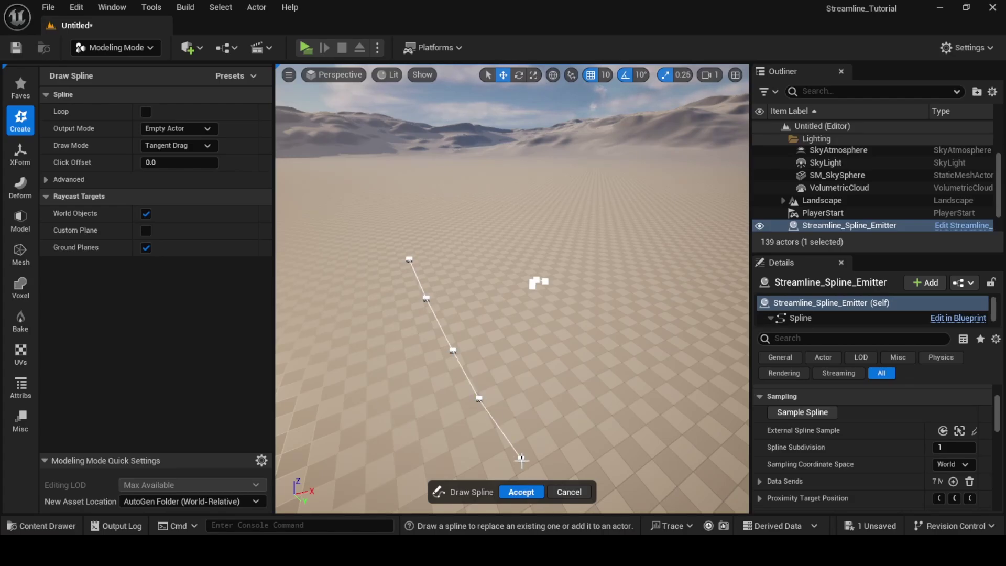
click(531, 491)
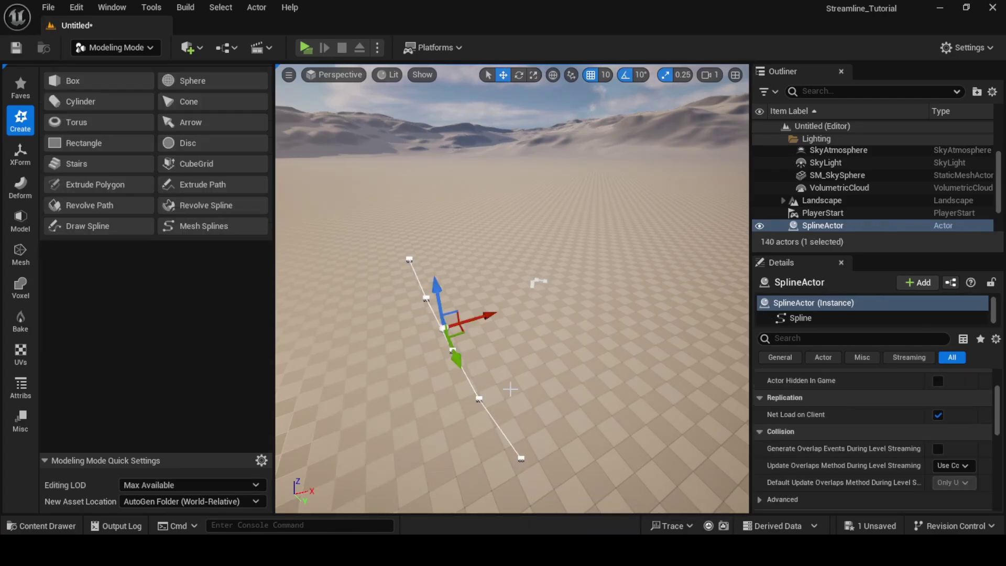
right_drag(510, 386, 527, 399)
Return to Selection mode, set the emitter's External Spline Sample to the drawn spline actor and sample its spline
click(115, 48)
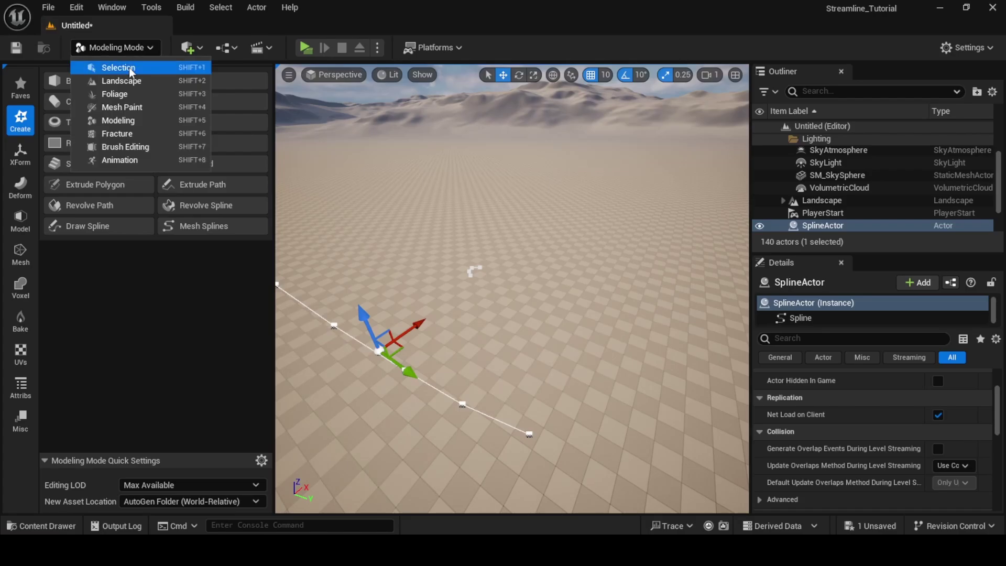
click(113, 67)
drag(751, 245, 604, 245)
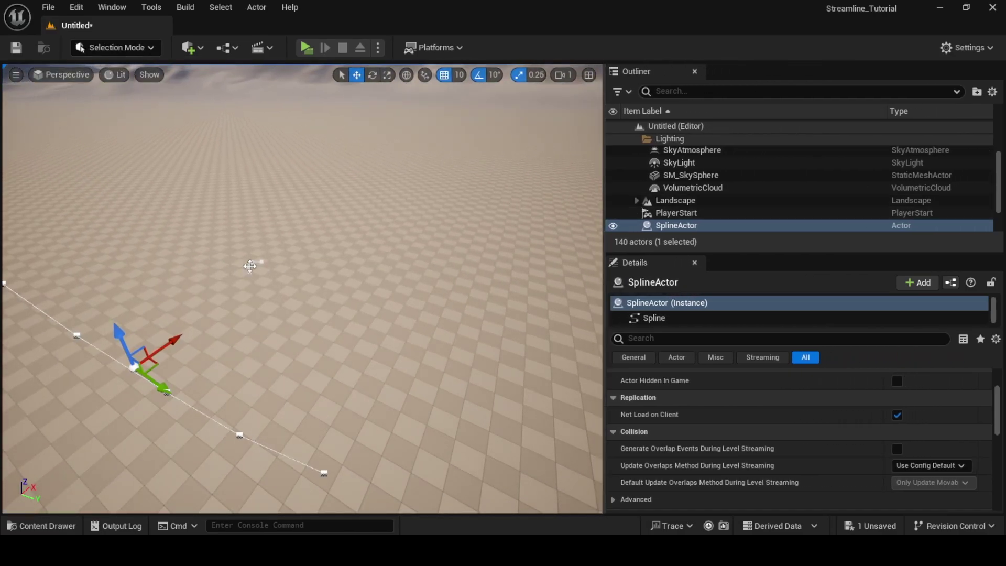
drag(250, 266, 250, 266)
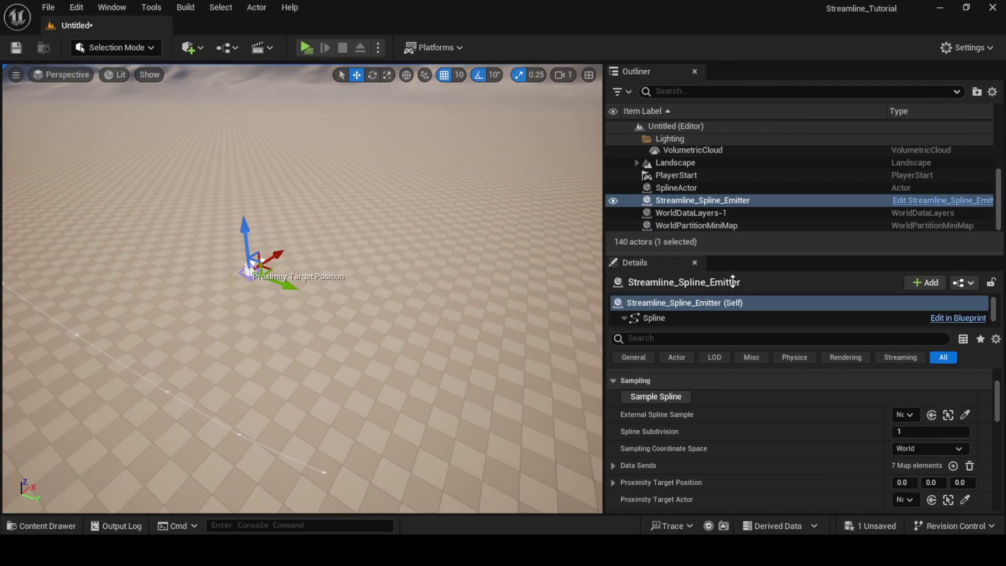
click(964, 416)
click(169, 390)
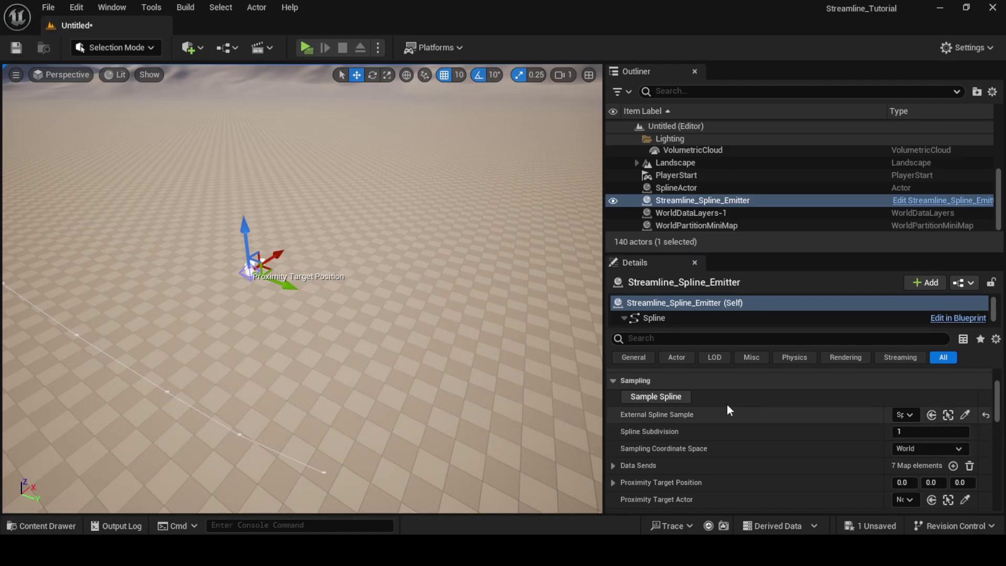
click(676, 397)
right_drag(583, 392, 583, 392)
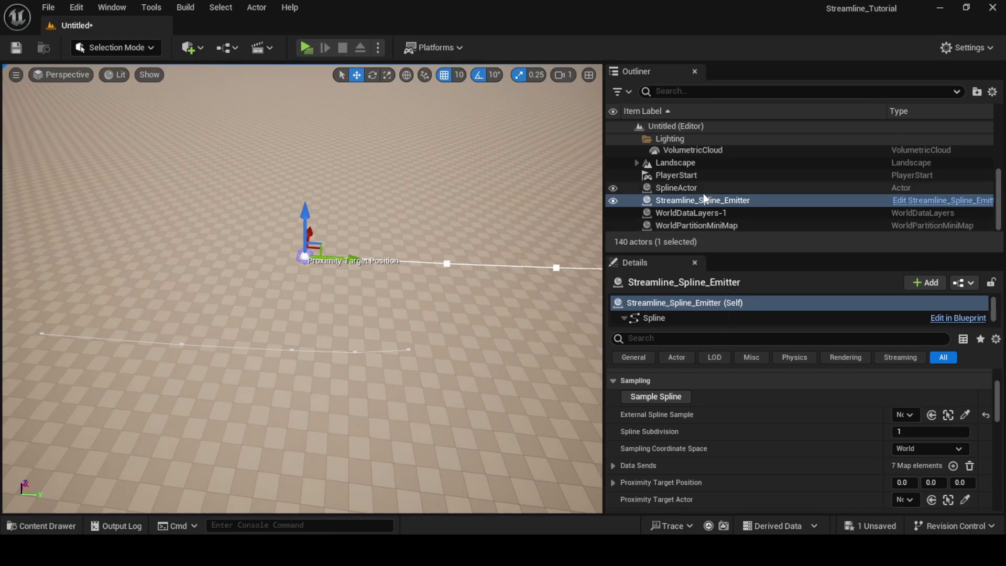
Delete the SplineActor from the level, keeping the spline emitter
click(681, 189)
key(Delete)
right_drag(570, 254, 570, 254)
right_drag(383, 257, 382, 257)
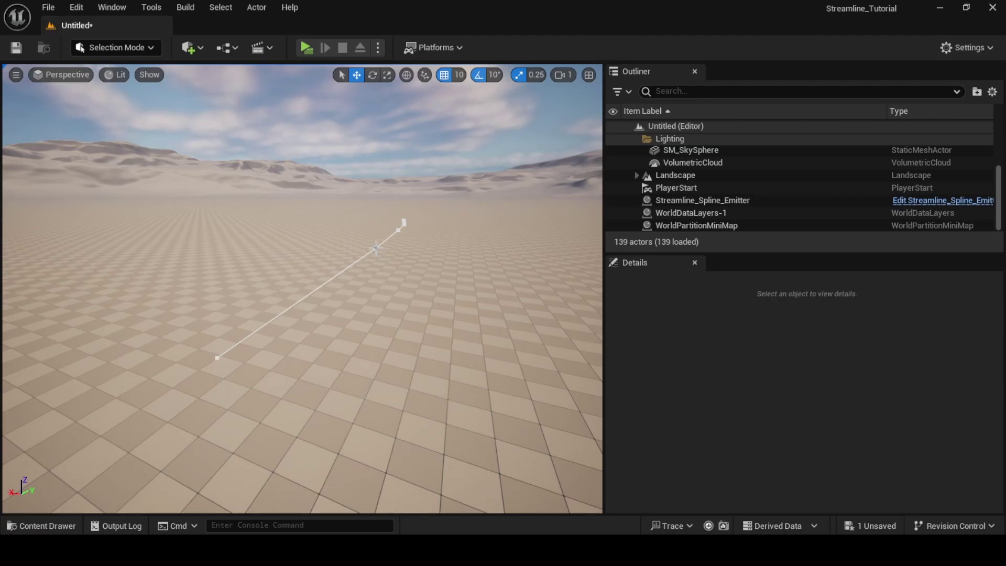
Select Streamline_Spline_Emitter, widen its details area and show its Niagara System setting
click(376, 248)
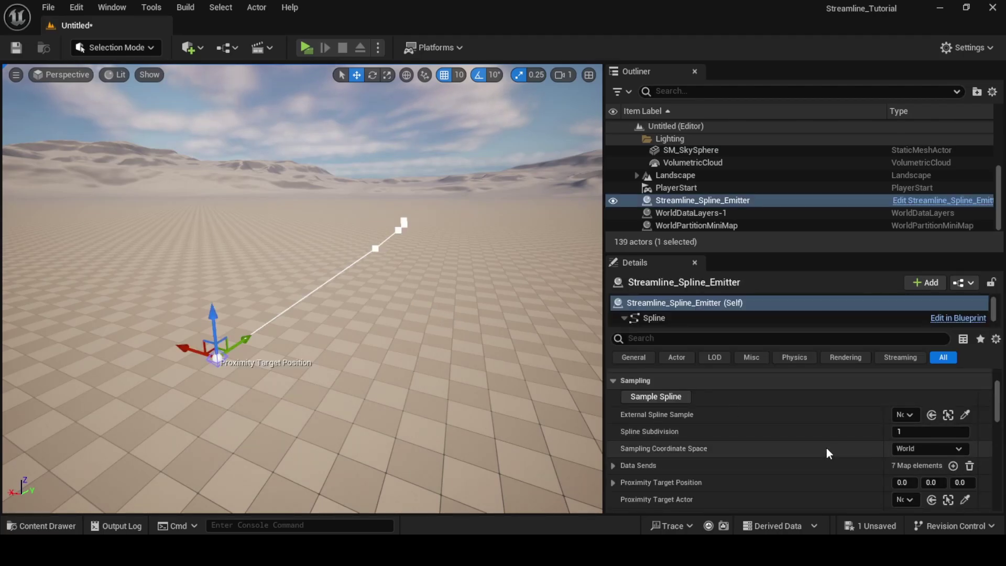
drag(604, 407, 552, 409)
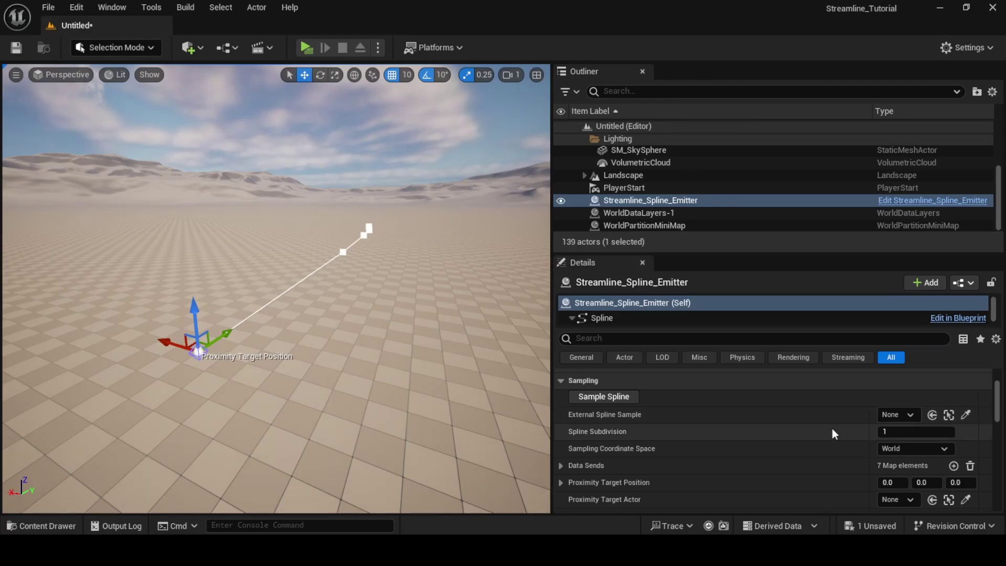
scroll(834, 434, down, 1)
scroll(846, 434, down, 3)
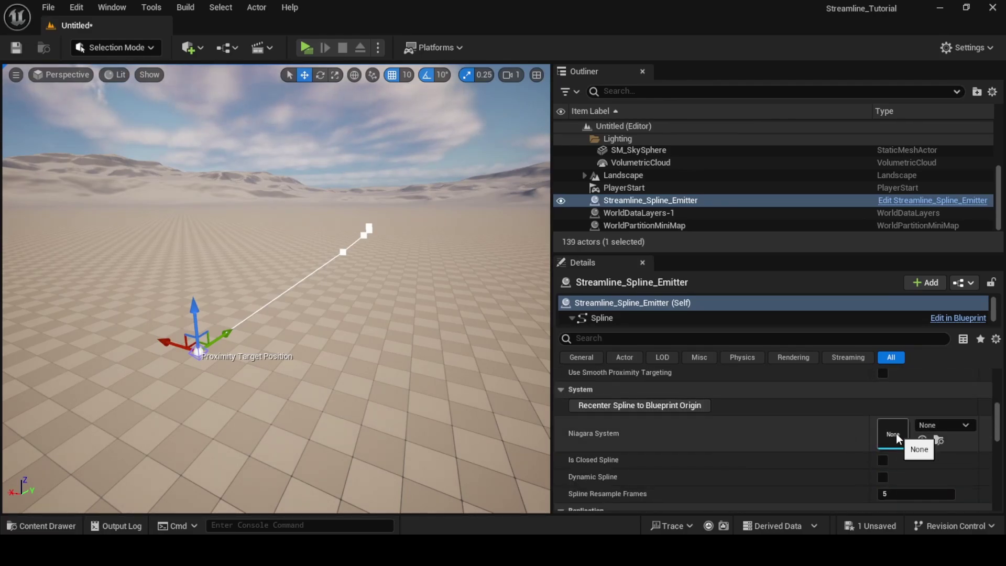
In the Proximity_Target folder, create a Niagara System based on the Streamline_Ribbon_Example template and name it Proximity_TargetTest
key(ctrl+space)
scroll(86, 470, down, 3)
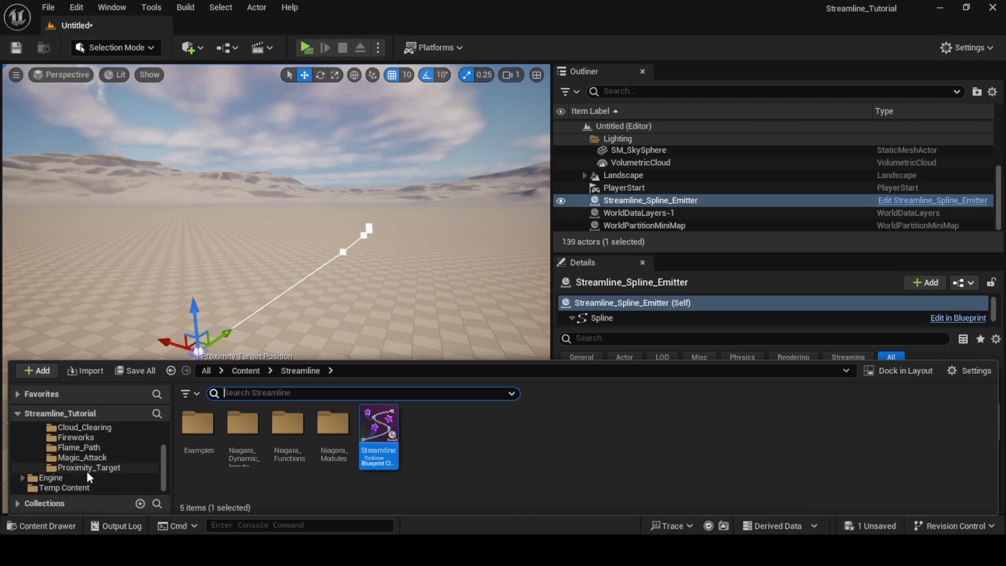
click(81, 468)
right_click(325, 464)
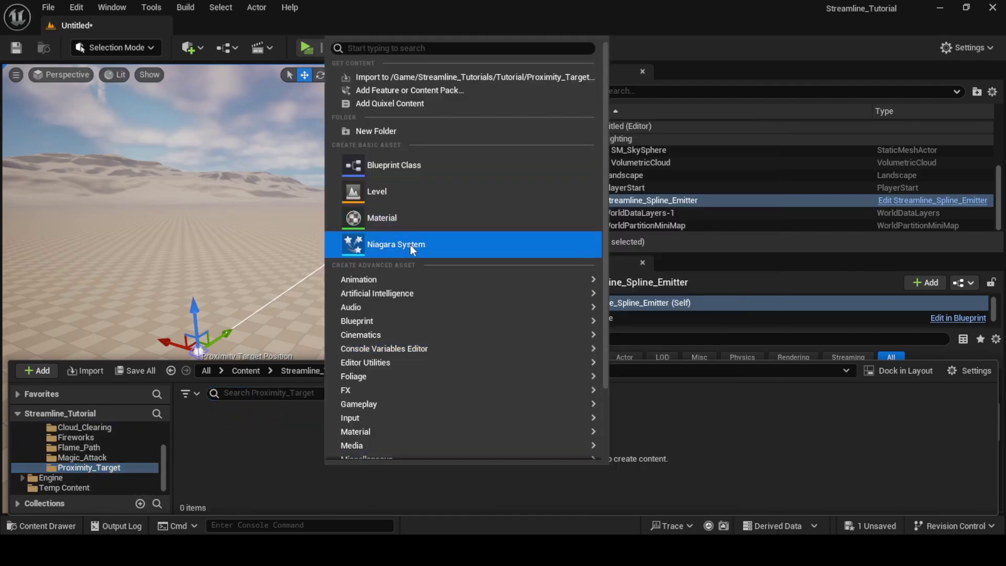
click(411, 244)
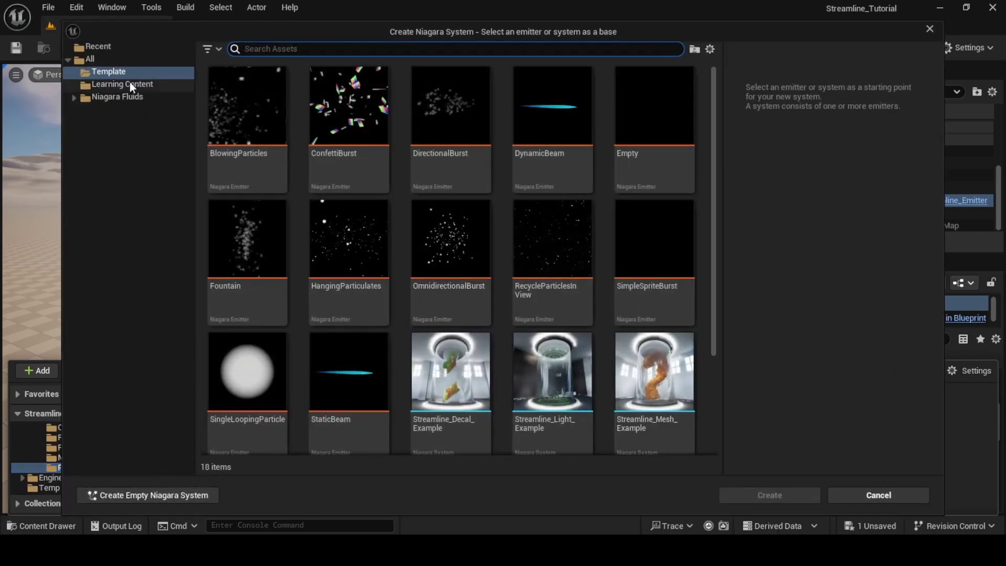
text(s)
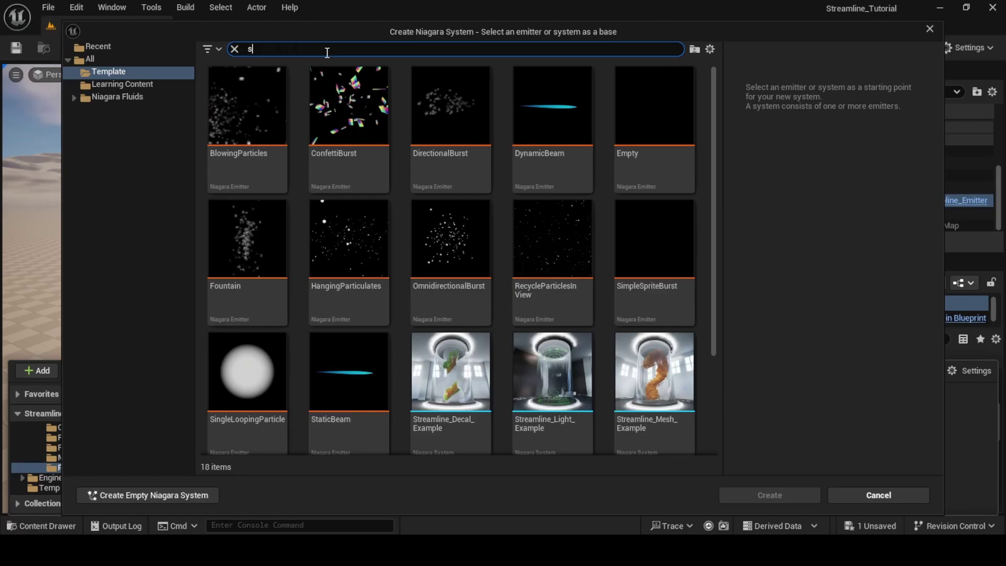
text(treaml)
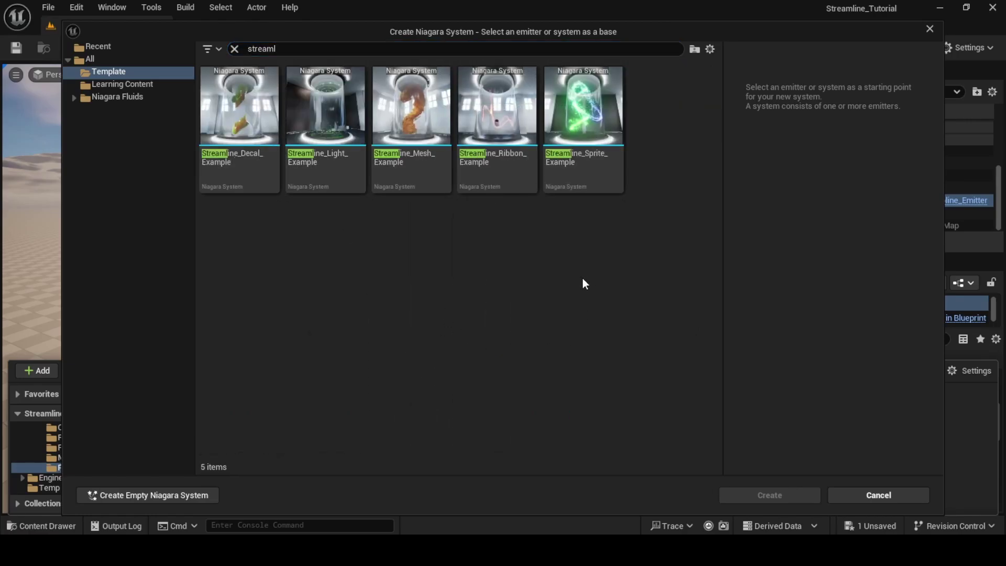
click(491, 190)
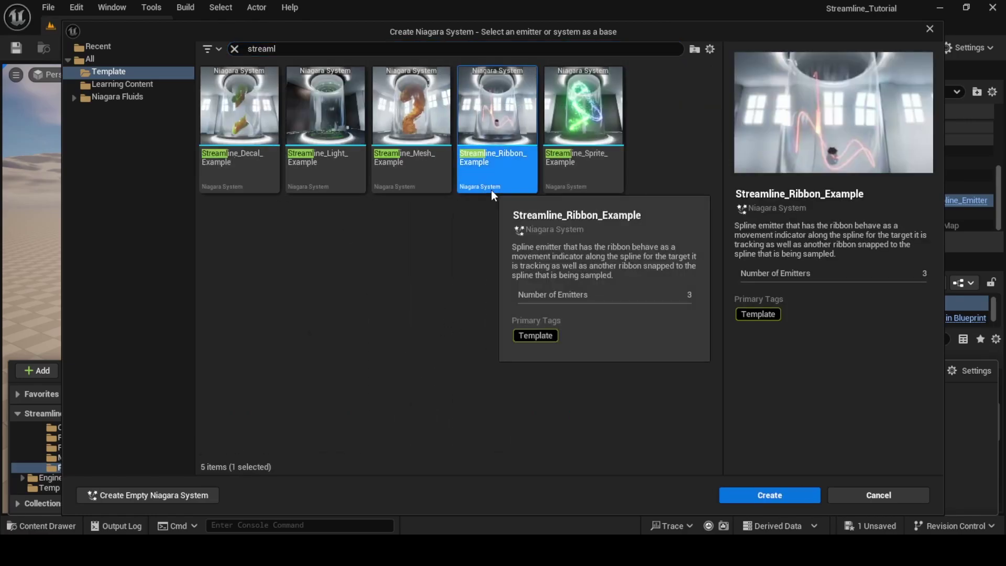
click(774, 495)
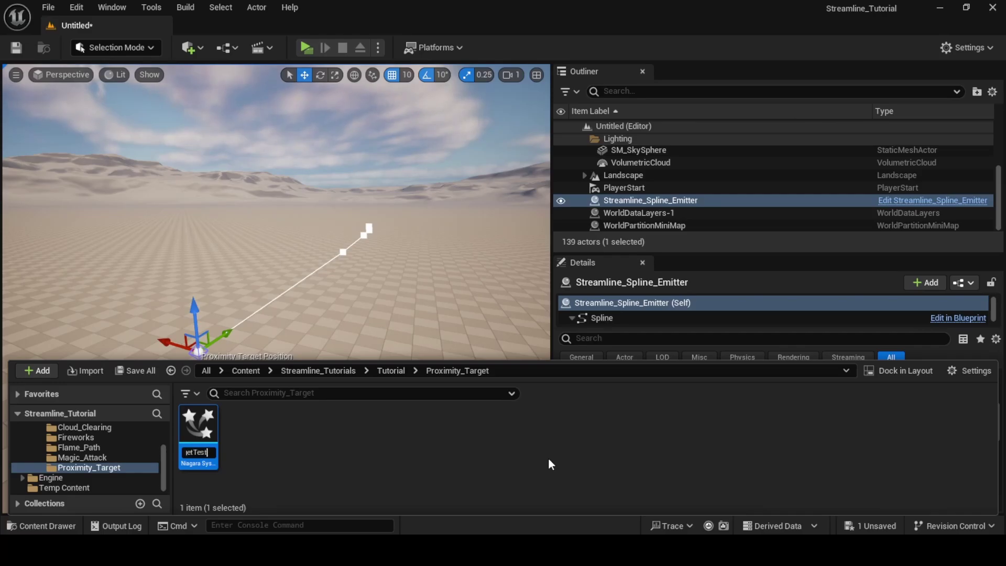
key(Return)
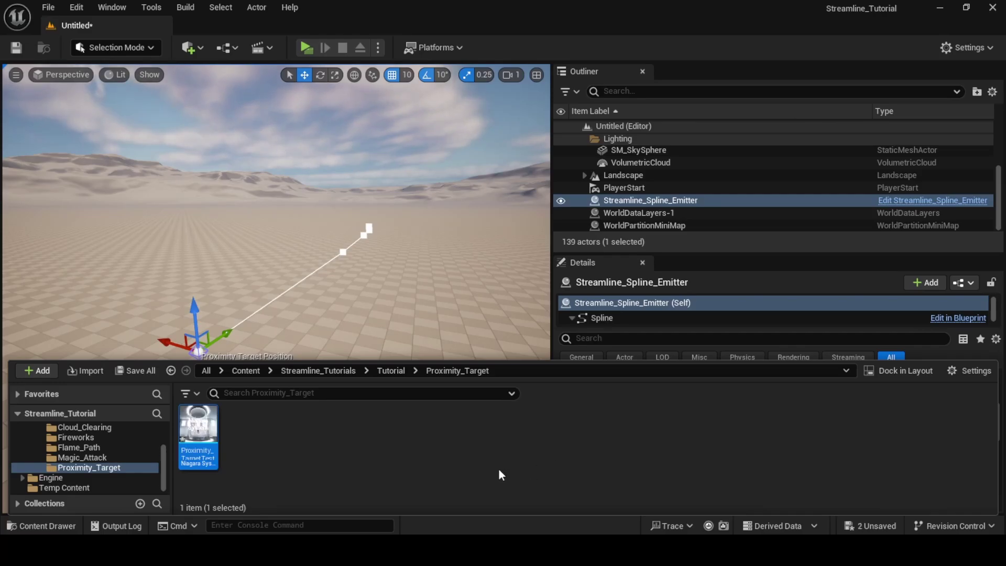
Assign Proximity_TargetTest as the Niagara System of the Streamline_Spline_Emitter
click(821, 243)
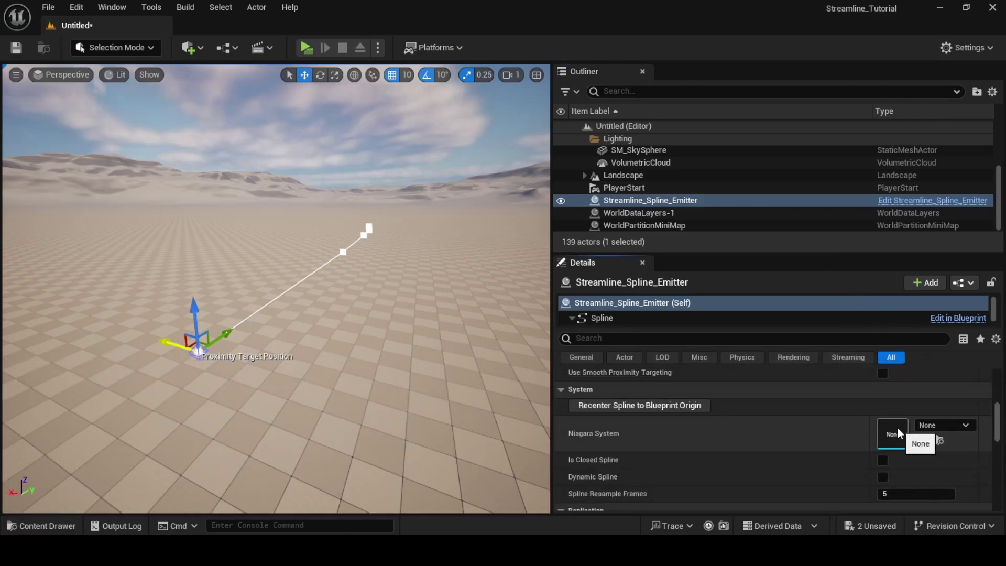
click(933, 425)
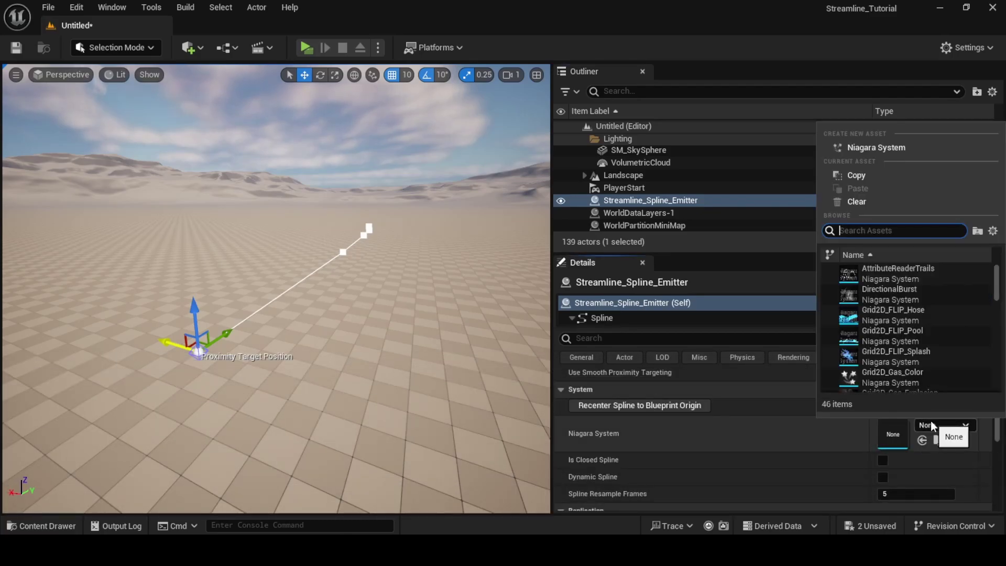
text(prox)
click(897, 285)
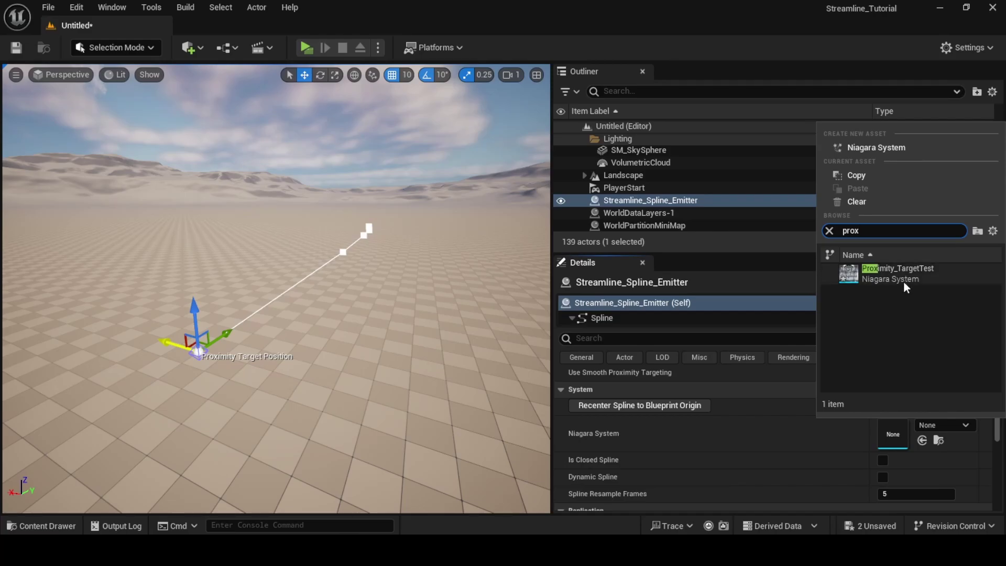
Deselect everything and examine the ribbon effect along the spline in the level
right_drag(276, 289, 382, 339)
key(Escape)
key(a)
key(a)
key(w)
key(a)
key(s)
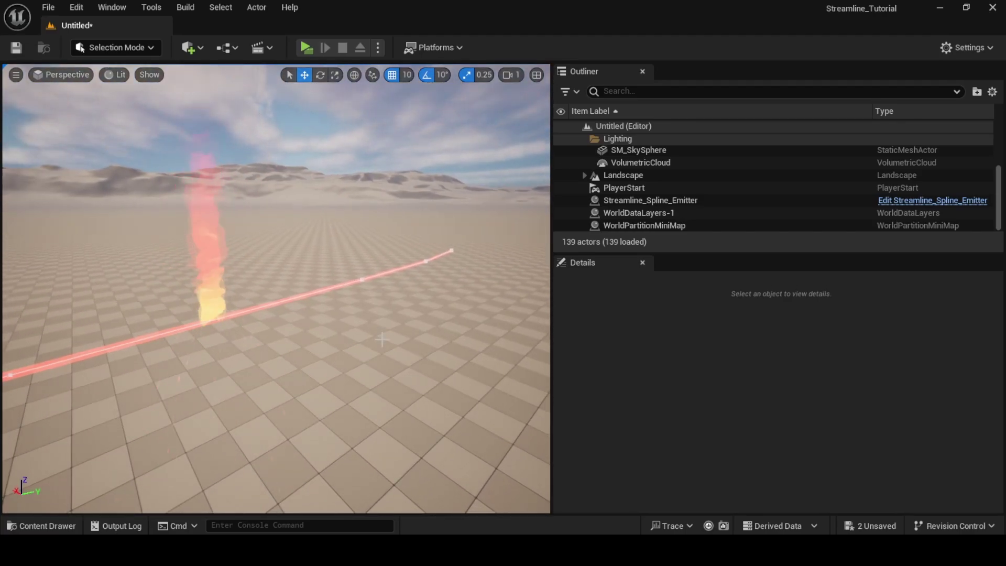
Select Streamline_Spline_Emitter, expand its Data Sends and enable Proximity Target Position (Position)
click(694, 199)
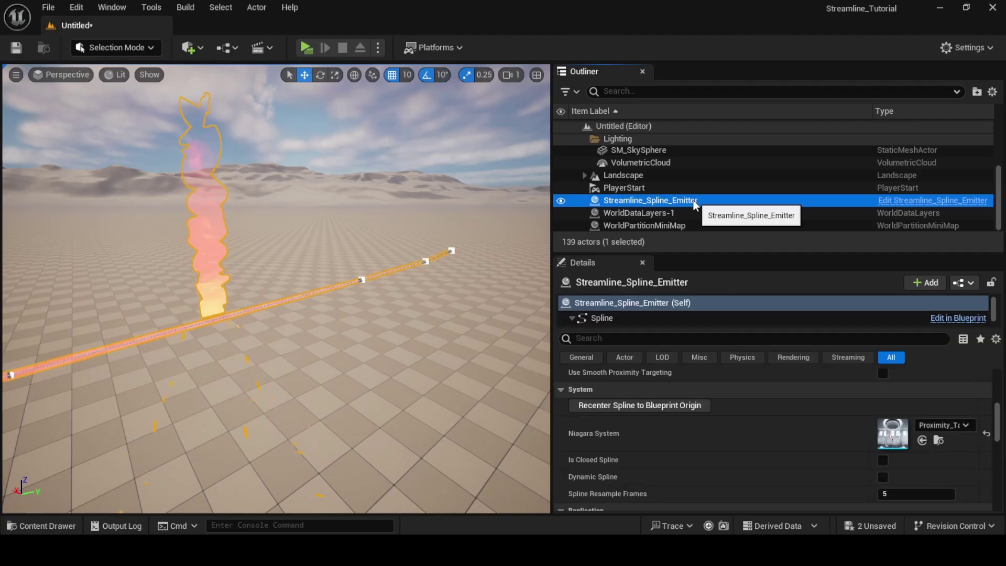
scroll(755, 449, up, 5)
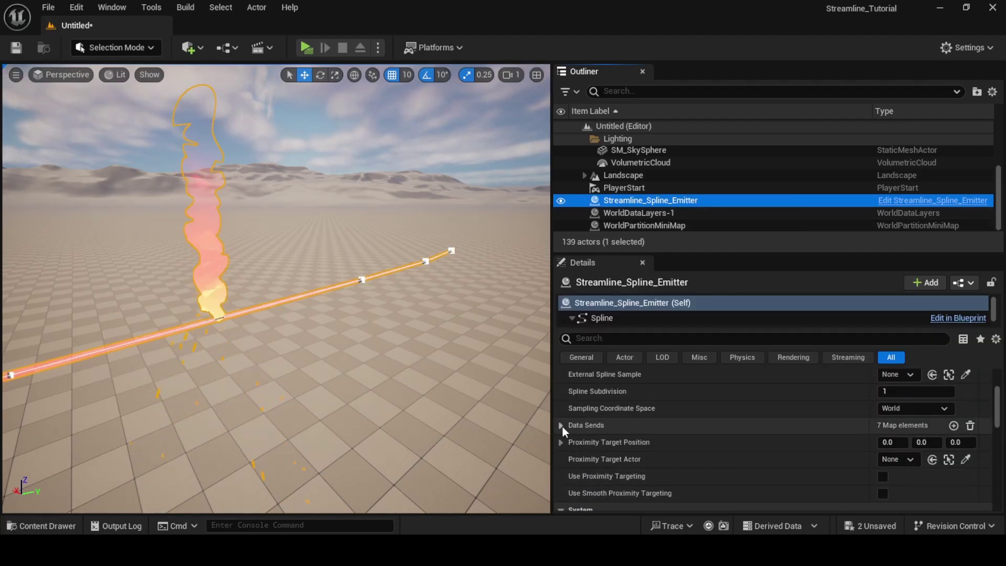
click(562, 426)
scroll(773, 407, down, 4)
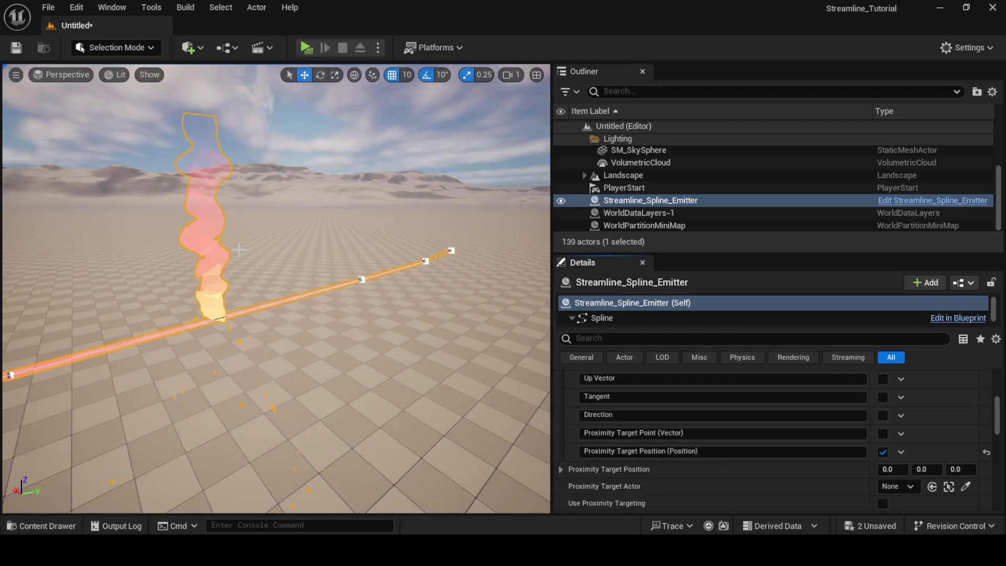
Enable Use Proximity Targeting and Use Smooth Proximity Targeting on the spline emitter
scroll(584, 444, down, 3)
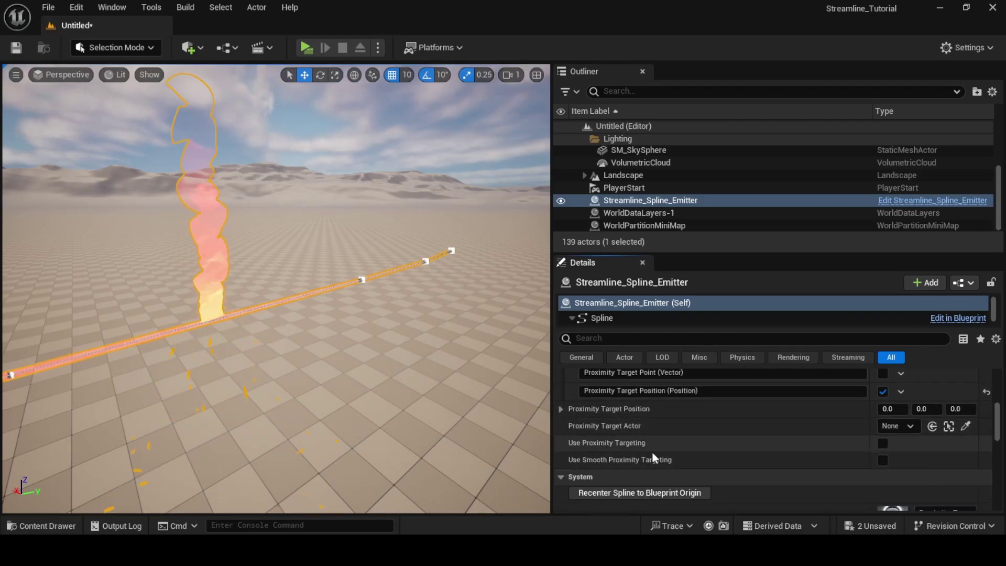
click(883, 443)
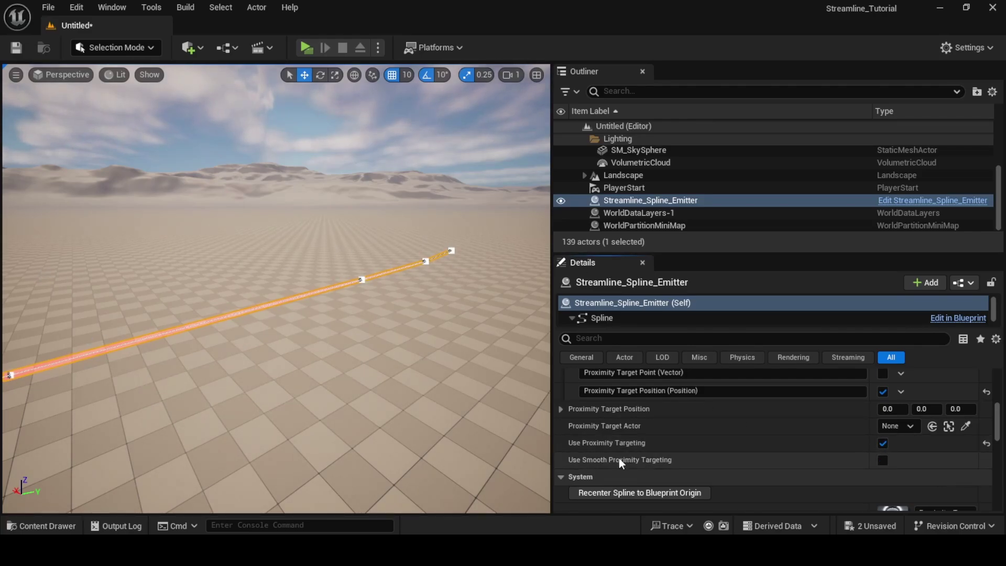
click(883, 461)
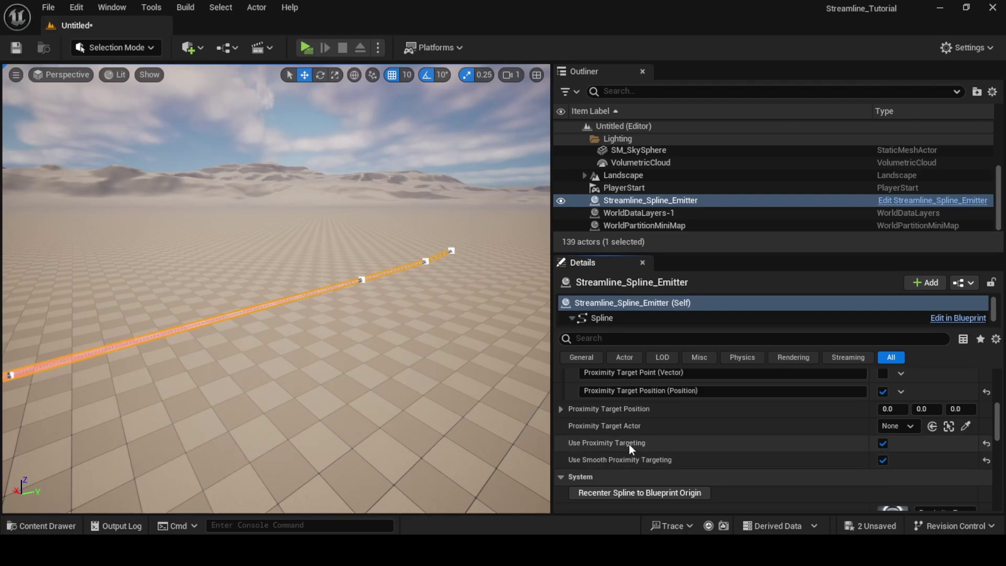
Focus on the emitter and move its Proximity Target Position point slightly along X, to 10
scroll(767, 458, up, 5)
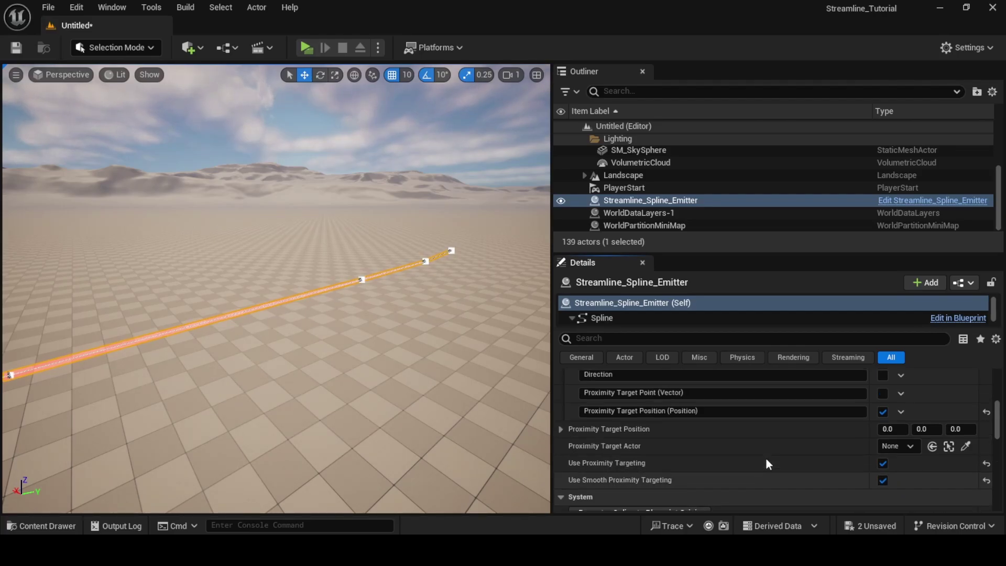
scroll(768, 459, up, 3)
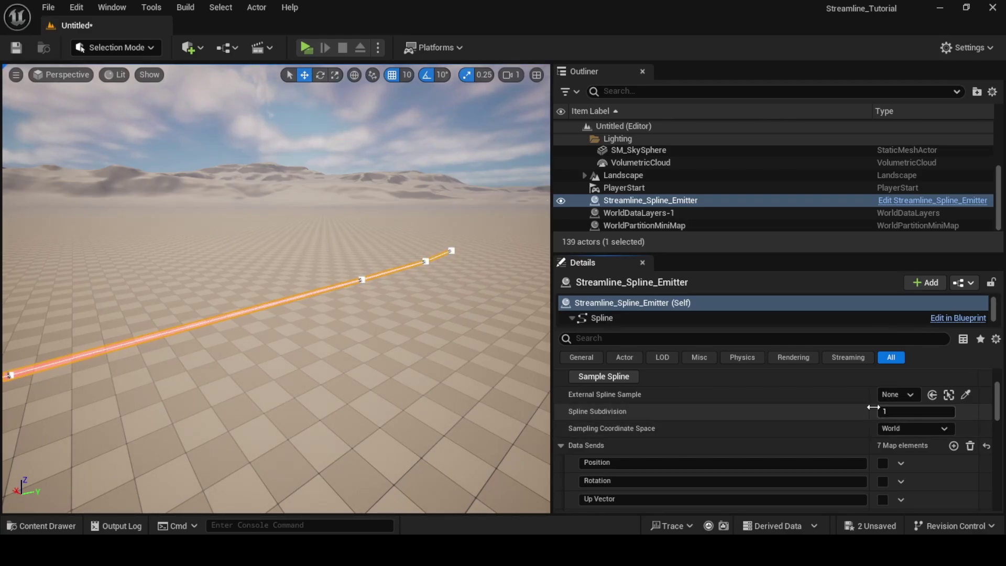
scroll(869, 411, down, 8)
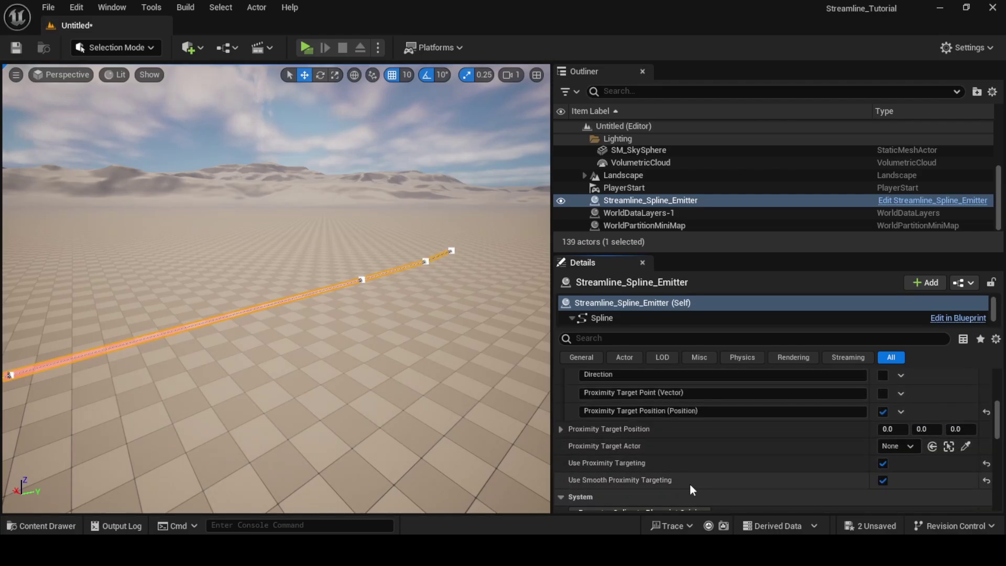
key(f)
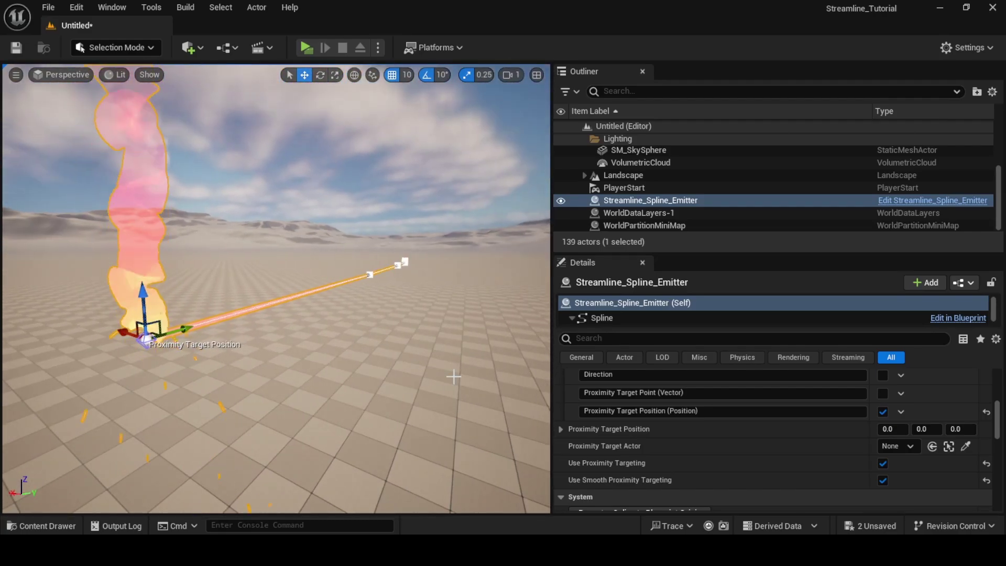
scroll(719, 441, down, 3)
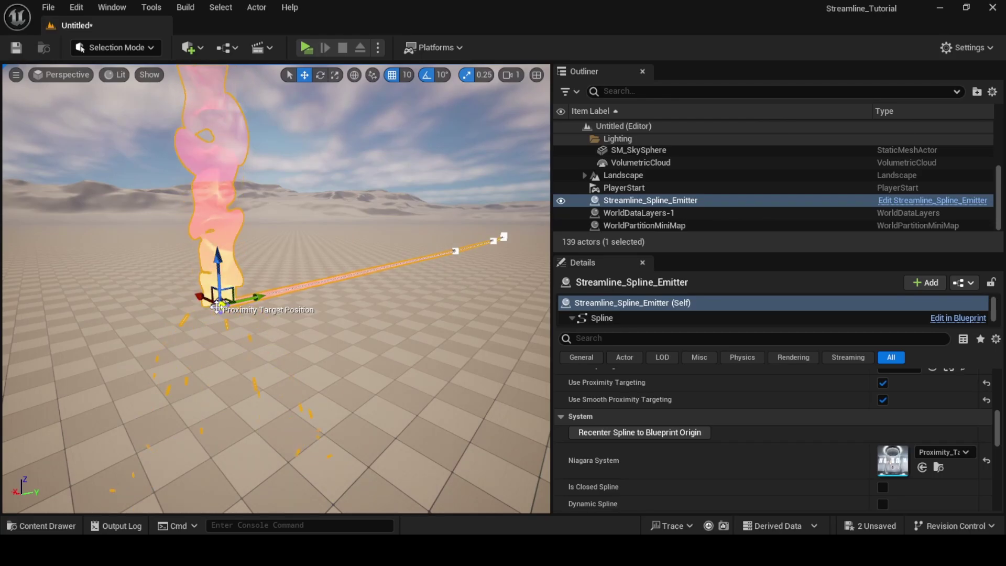
drag(217, 308, 217, 308)
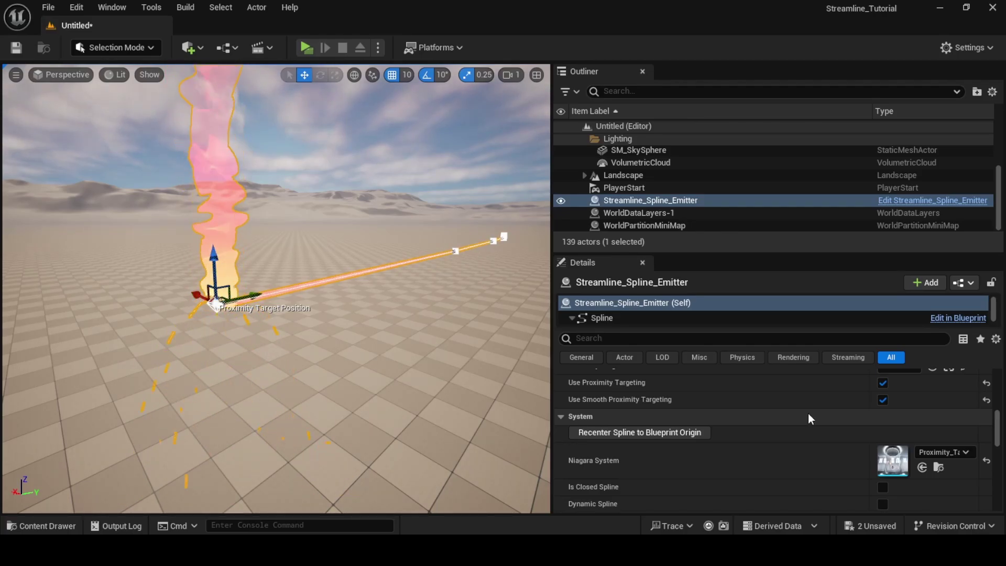
Check the emitter's Proximity Target Position values and collapse the Data Sends list
scroll(819, 460, down, 2)
scroll(819, 461, up, 5)
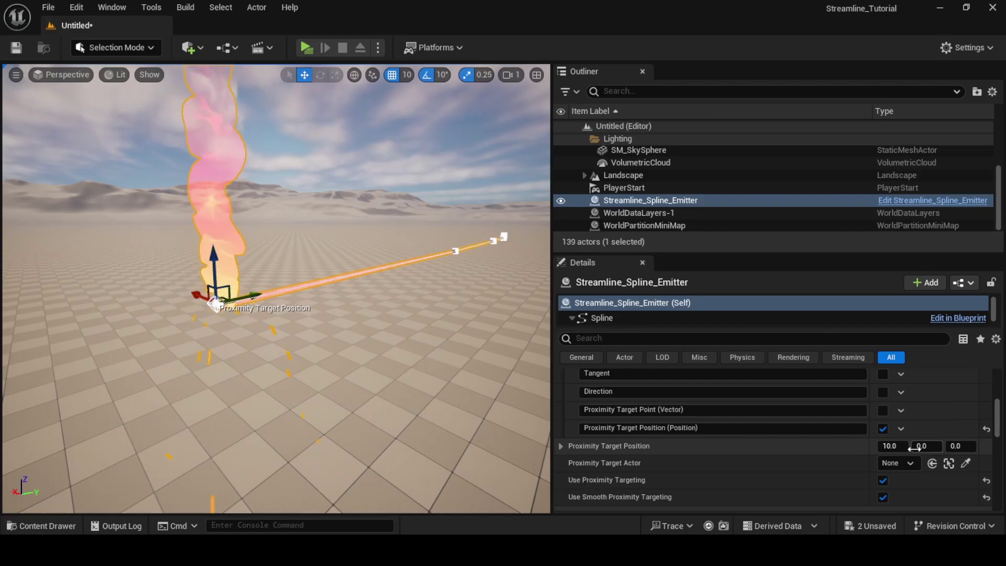
scroll(914, 448, up, 3)
click(561, 443)
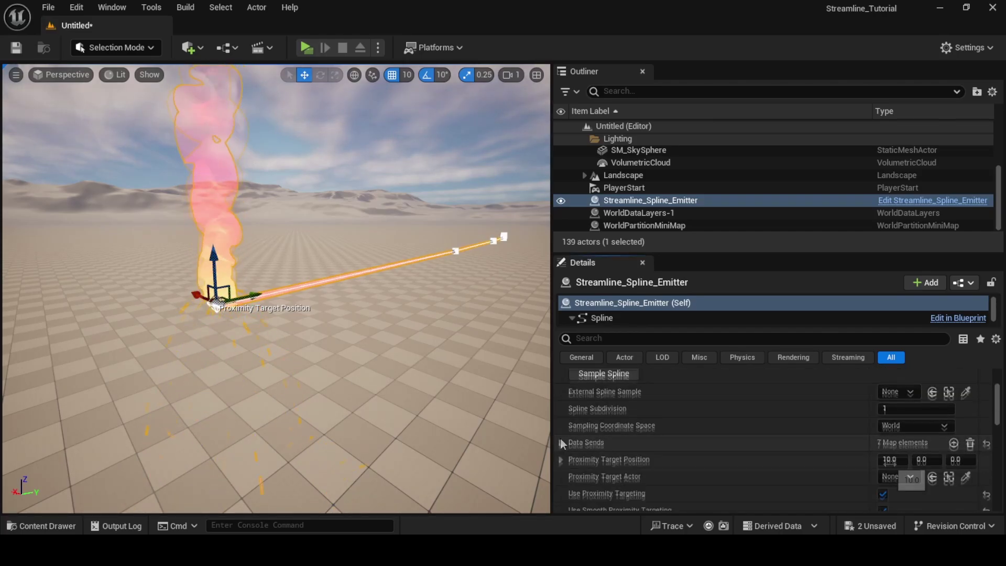
Move the Proximity Target Position point along the spline in Y to about 160
right_drag(367, 314, 362, 285)
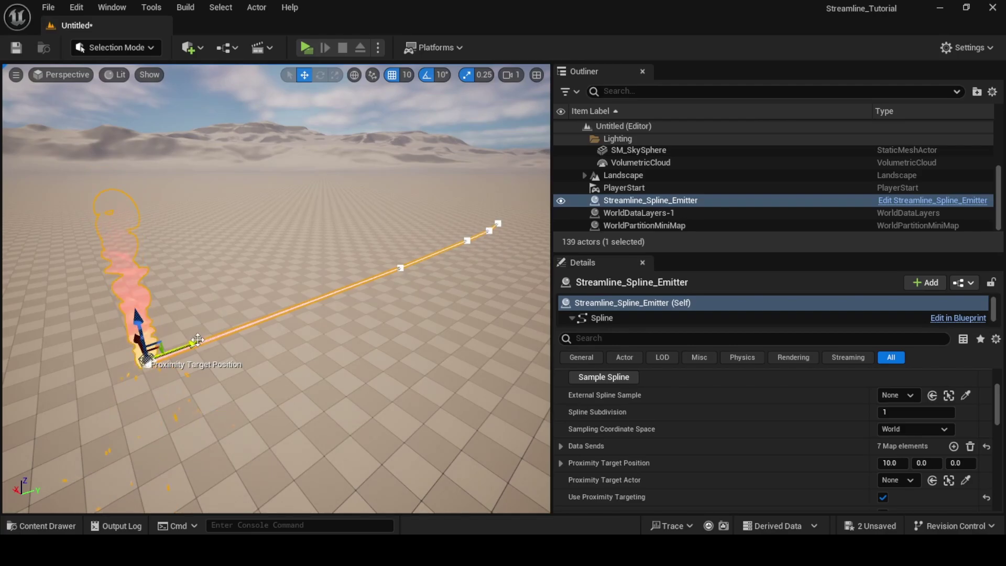
right_drag(198, 341, 319, 296)
drag(257, 298, 245, 296)
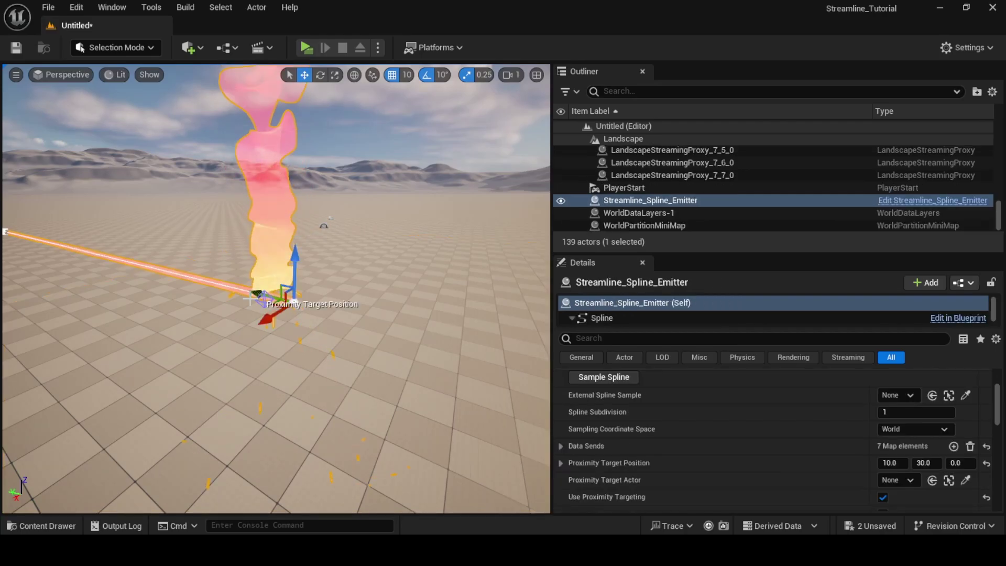
drag(260, 300, 237, 297)
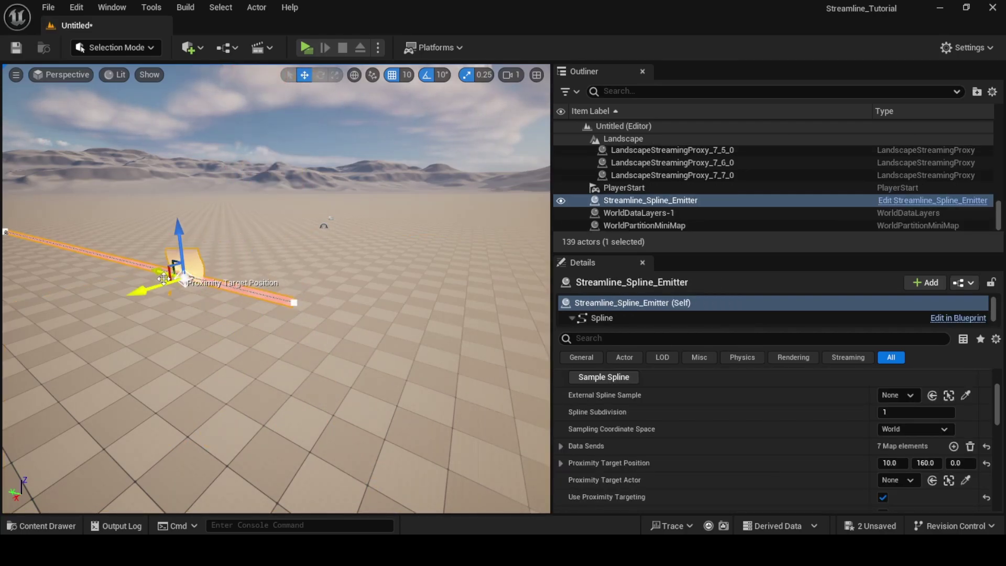
middle_drag(163, 279, 370, 344)
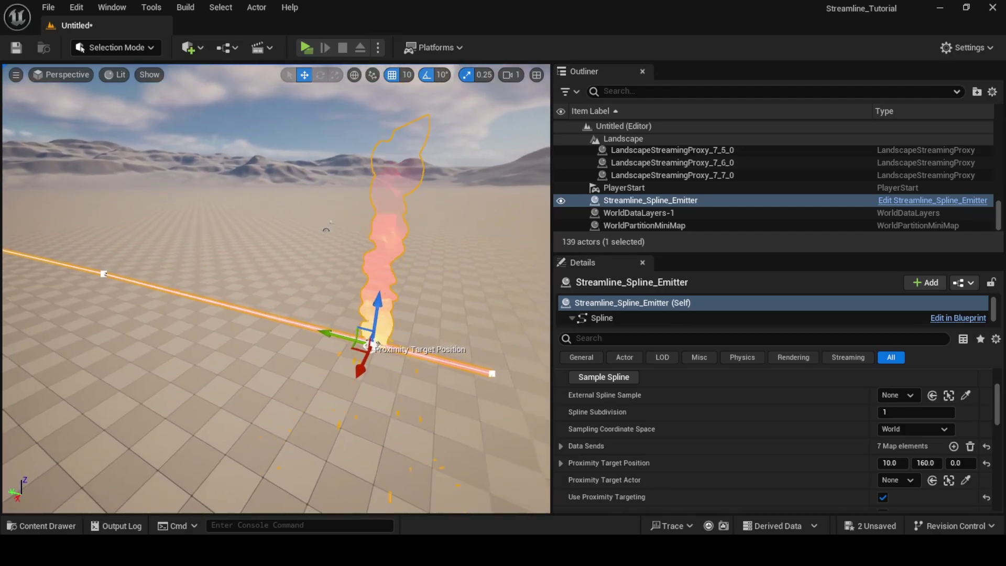
mouse_move(242, 322)
right_down()
mouse_move(178, 314)
mouse_move(252, 320)
mouse_move(241, 322)
right_up()
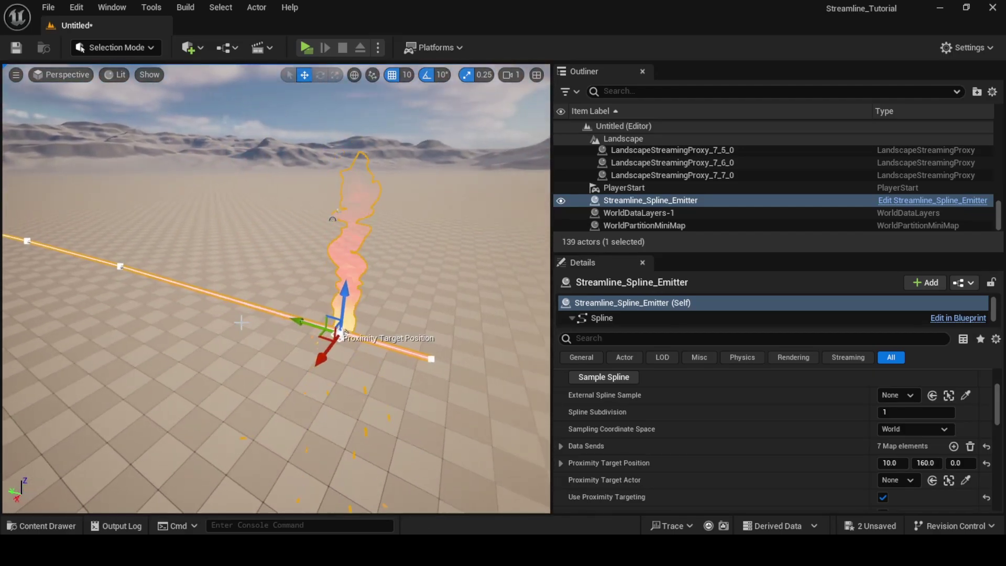
Move the Proximity Target Position point off the spline and alongside it, to about X 190, Y 1220
drag(341, 334, 274, 415)
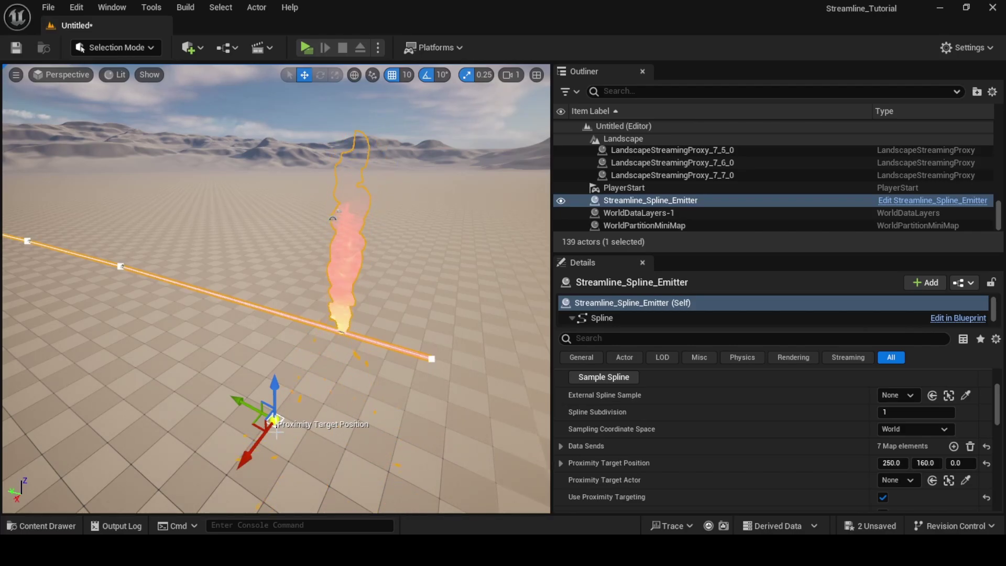
drag(268, 418, 104, 311)
right_drag(179, 336, 364, 309)
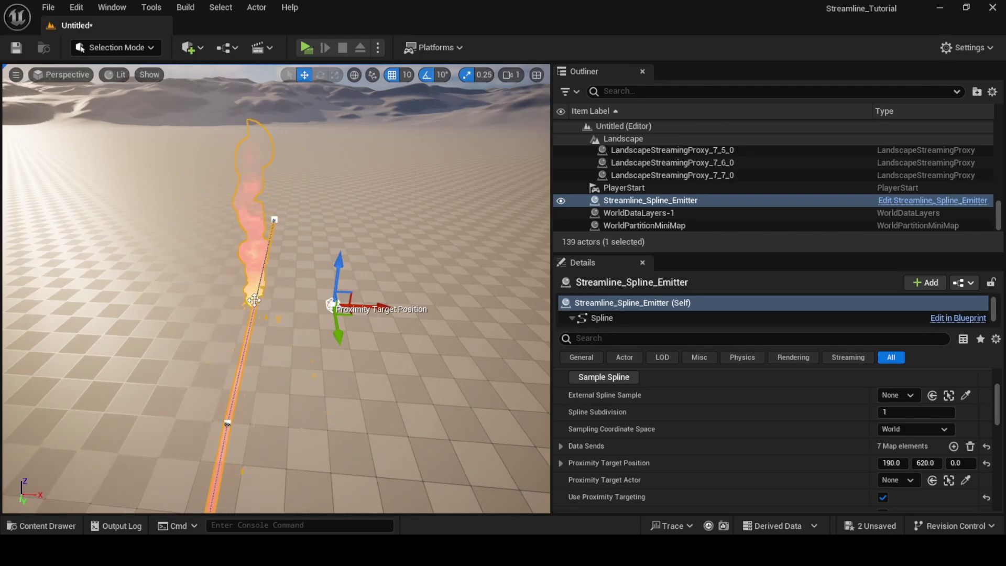
right_drag(367, 354, 178, 362)
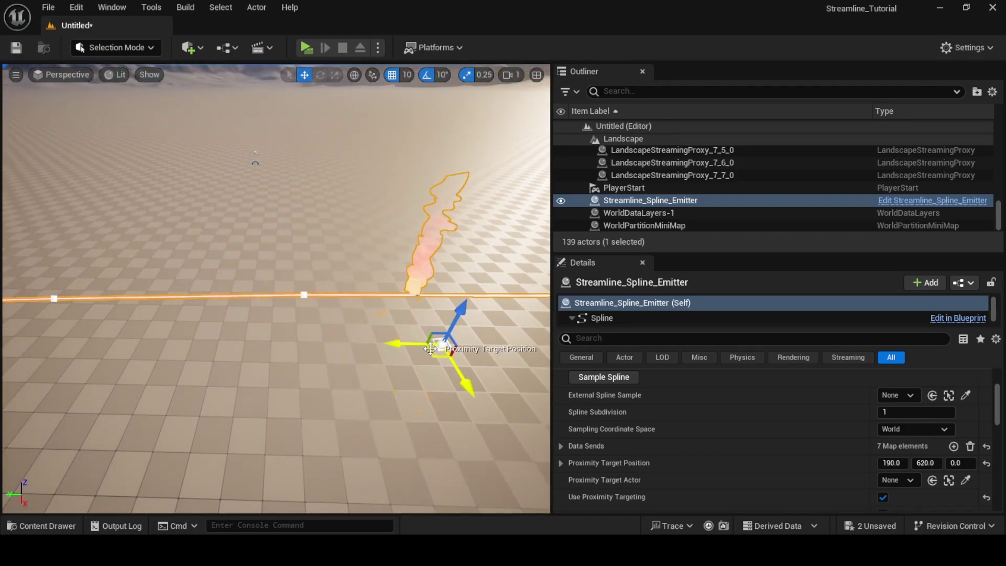
drag(403, 343, 138, 339)
right_drag(336, 376, 298, 363)
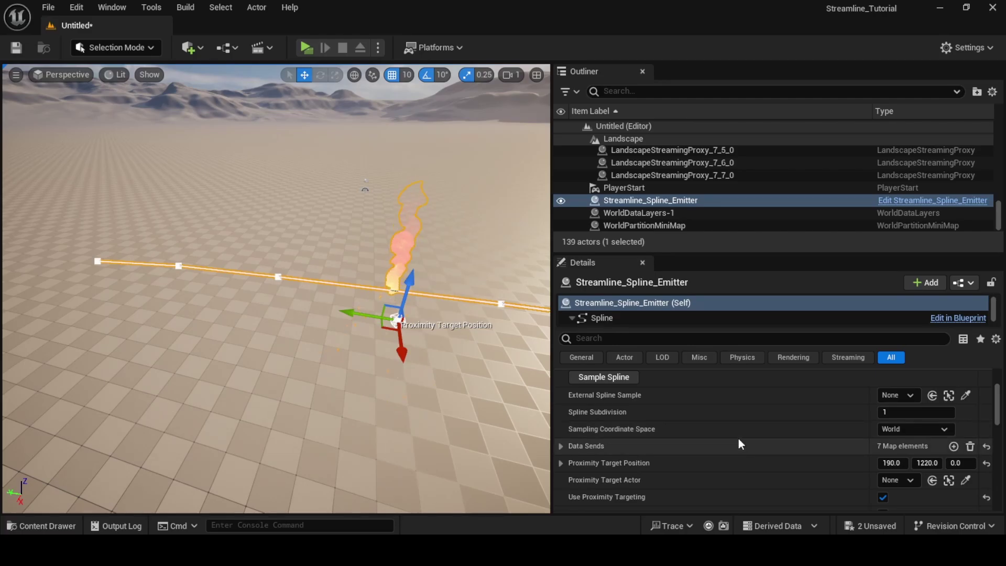
Turn off Use Smooth Proximity Targeting for the spline emitter
scroll(709, 418, down, 3)
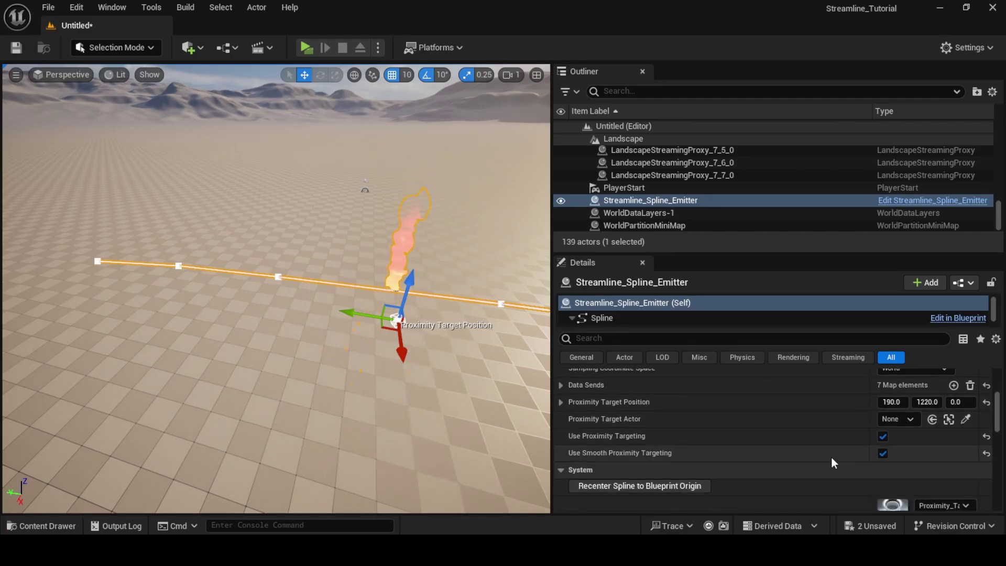
click(883, 454)
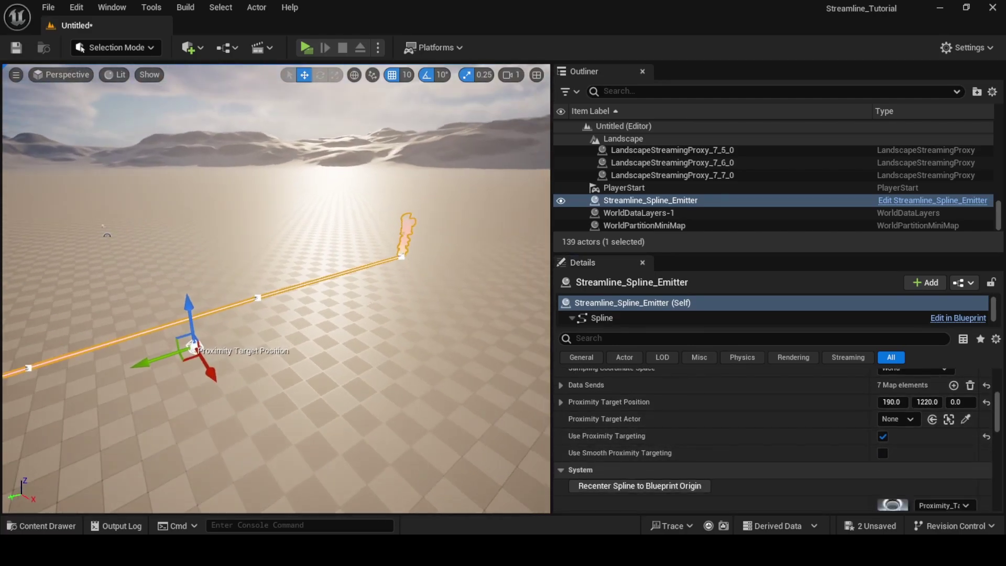
right_drag(419, 414, 388, 418)
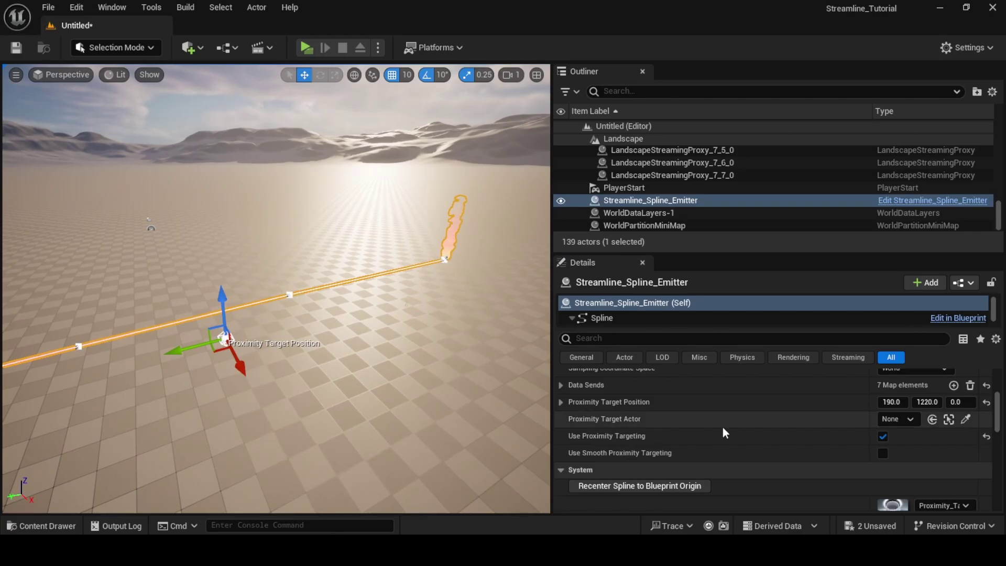
Move the Proximity Target Position point back and forth along the spline, to about Y 1830, Y 1320 and finally Y 1150
scroll(730, 428, up, 3)
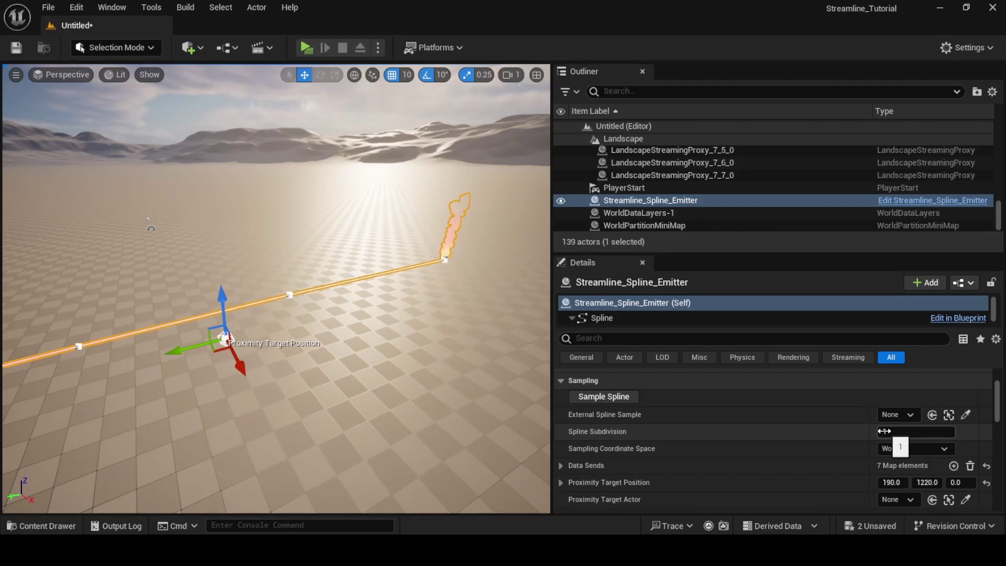
right_drag(435, 360, 388, 372)
right_drag(339, 316, 309, 320)
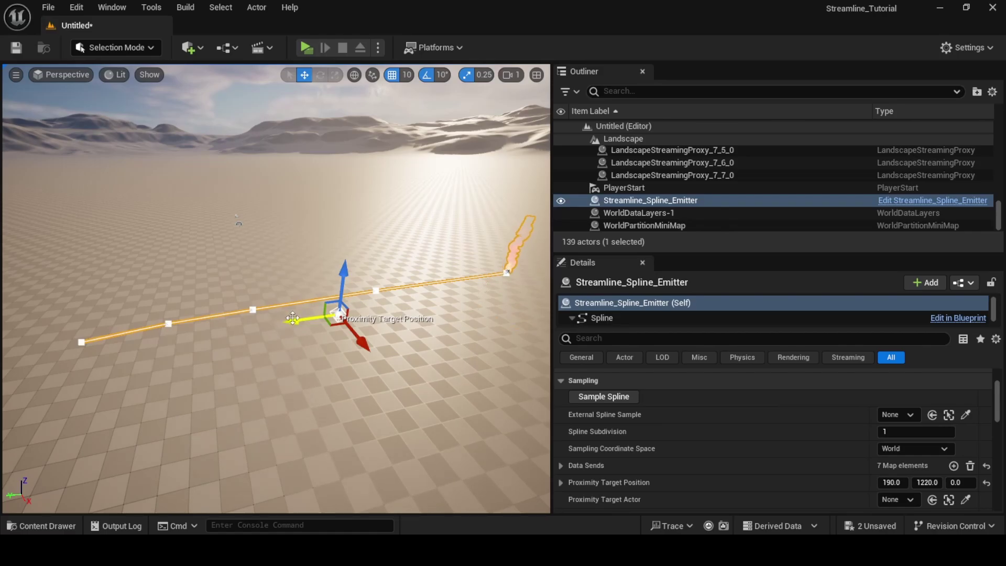
drag(294, 321, 150, 345)
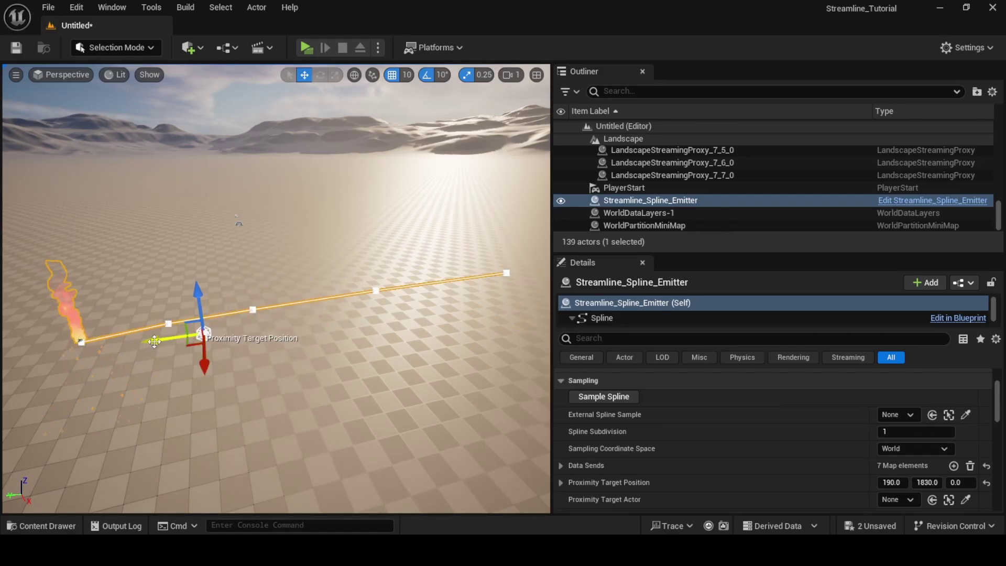
drag(154, 342, 277, 321)
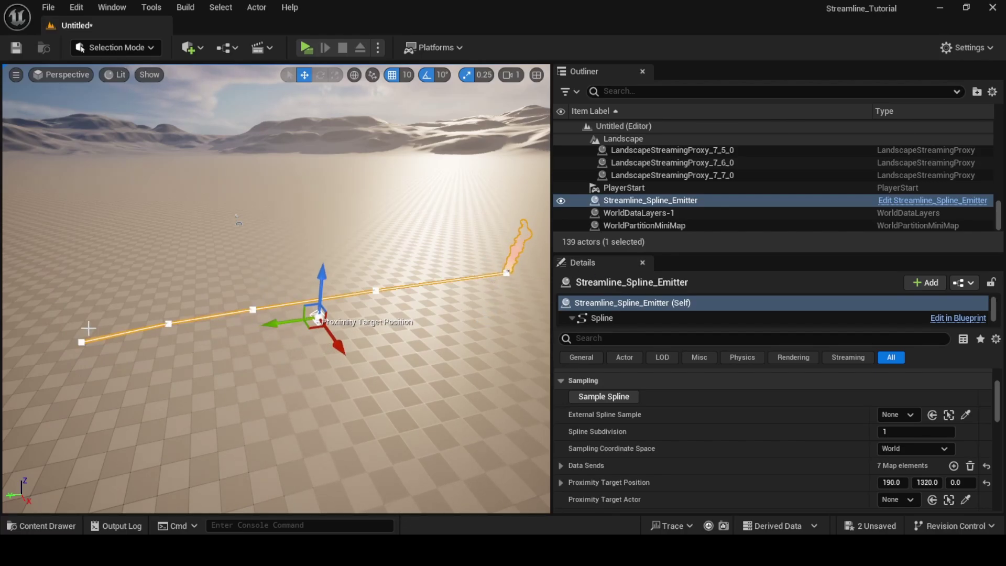
drag(273, 320, 312, 318)
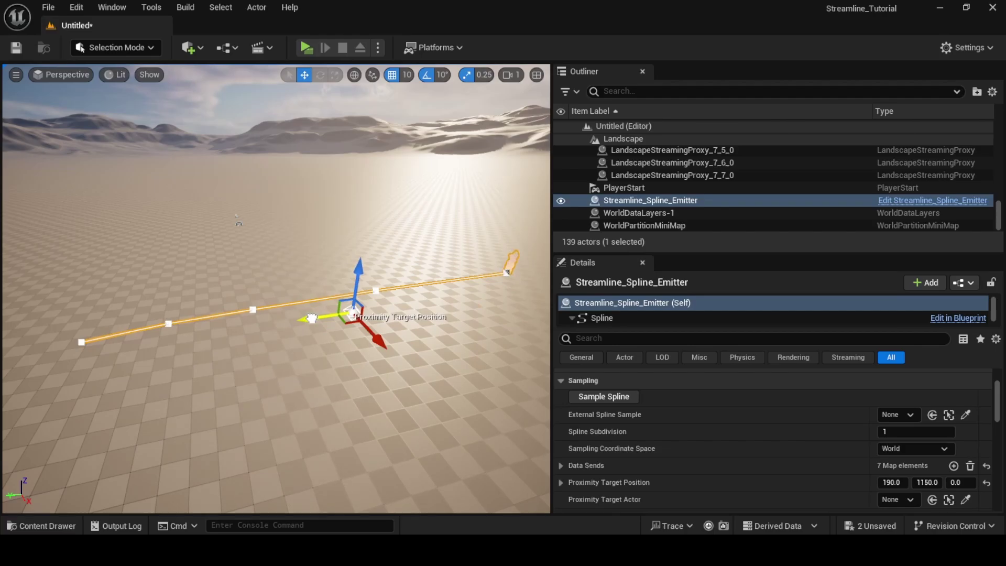
Move the Proximity Target Position point between the middle spline points, through about Y 1550, 1230 and 1580 to Y 1000
right_drag(312, 318, 306, 356)
mouse_move(264, 287)
mouse_down()
mouse_move(176, 292)
mouse_move(246, 288)
mouse_up()
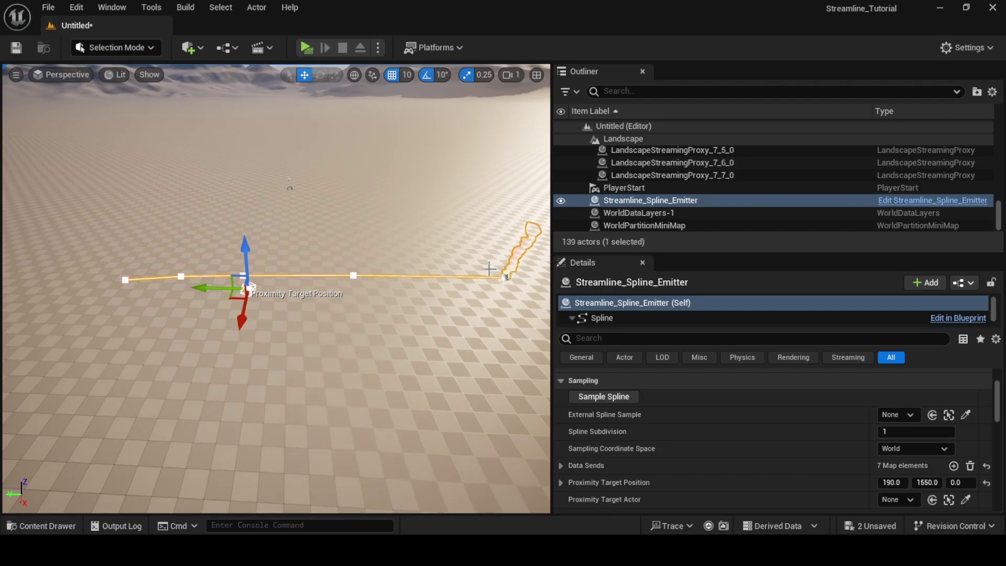
drag(249, 287, 303, 289)
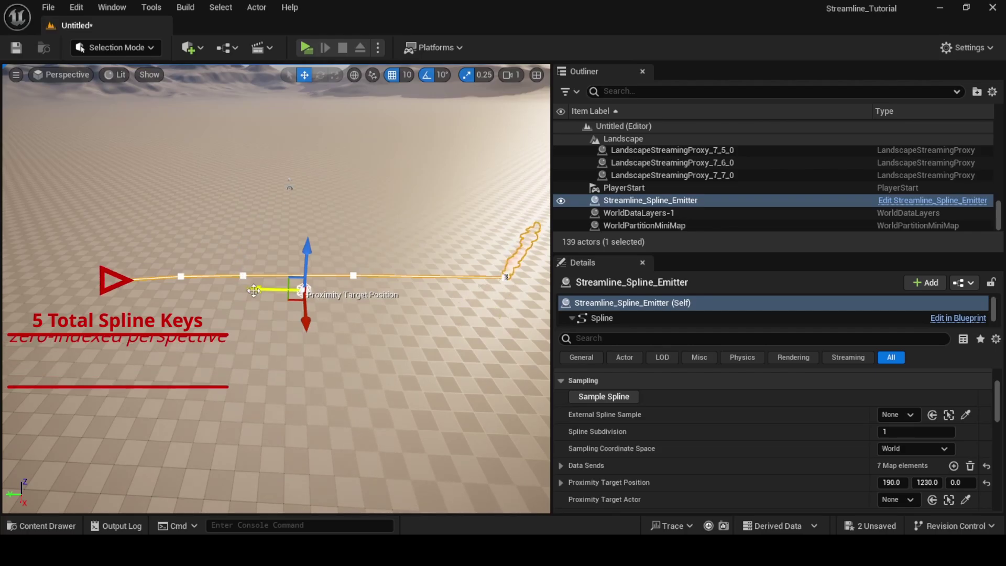
drag(255, 284, 191, 287)
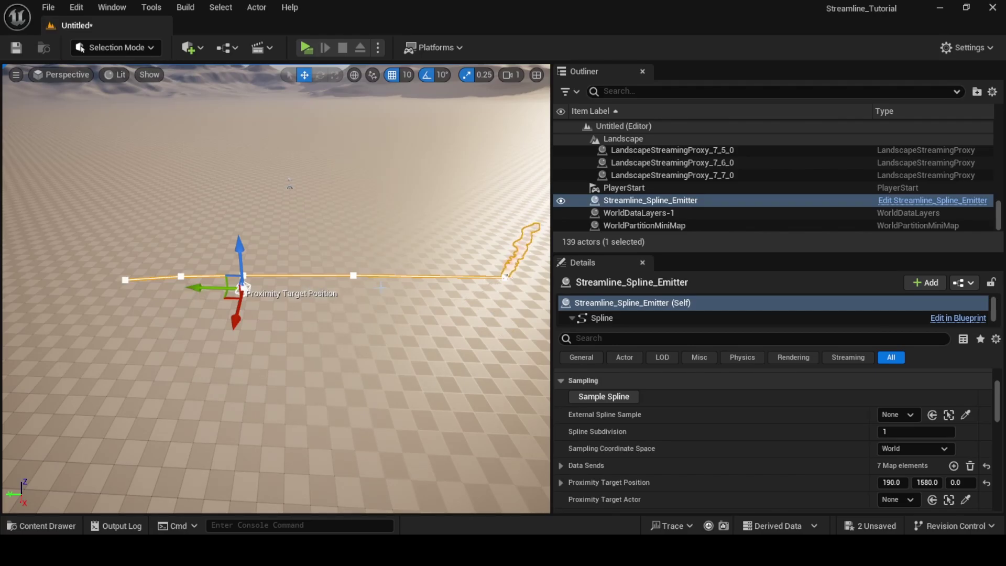
drag(204, 290, 303, 288)
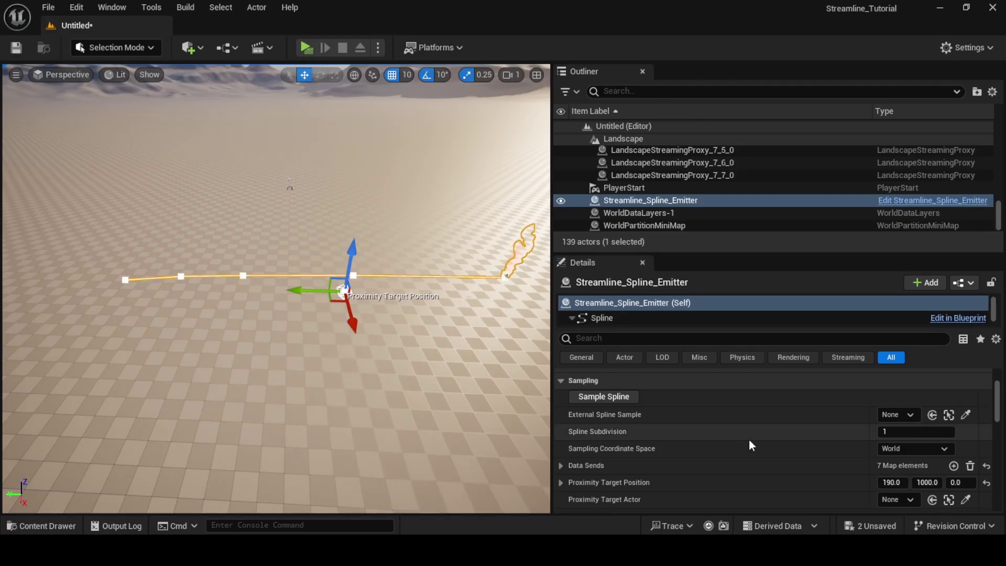
Set the Spline Subdivision to 2 and test it by moving the proximity target point to about Y 850 and Y 1800
click(906, 429)
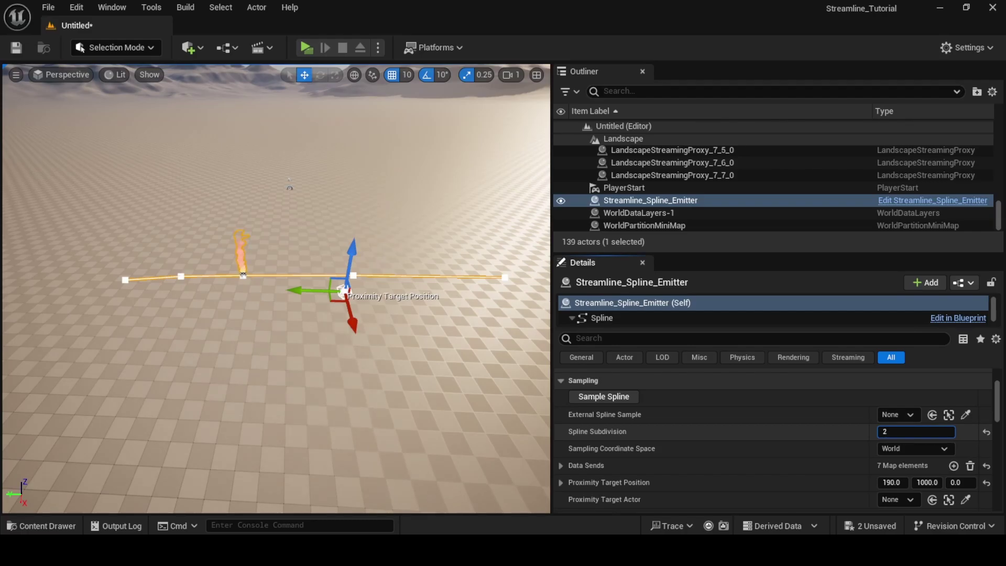
text(2)
key(Return)
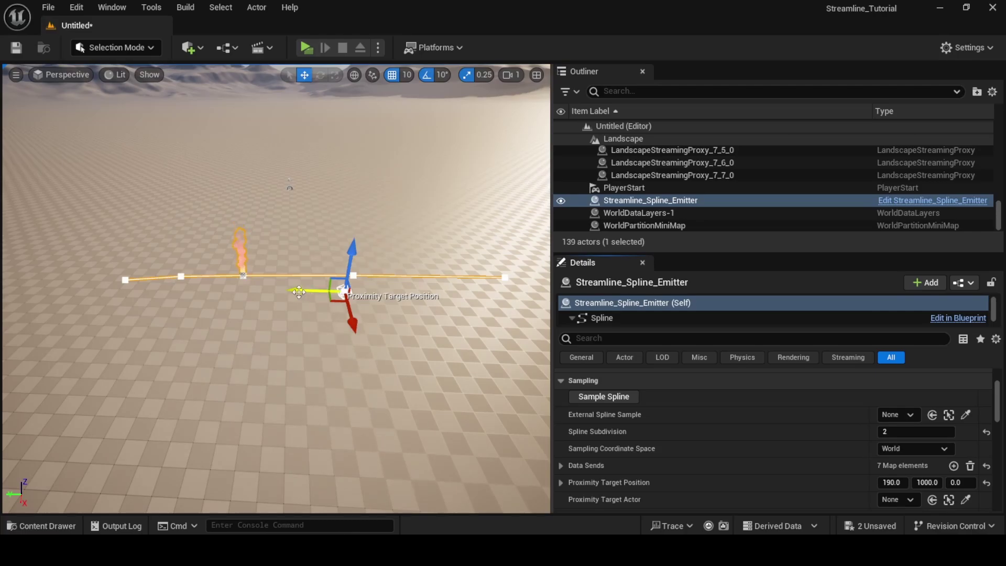
drag(299, 292, 325, 292)
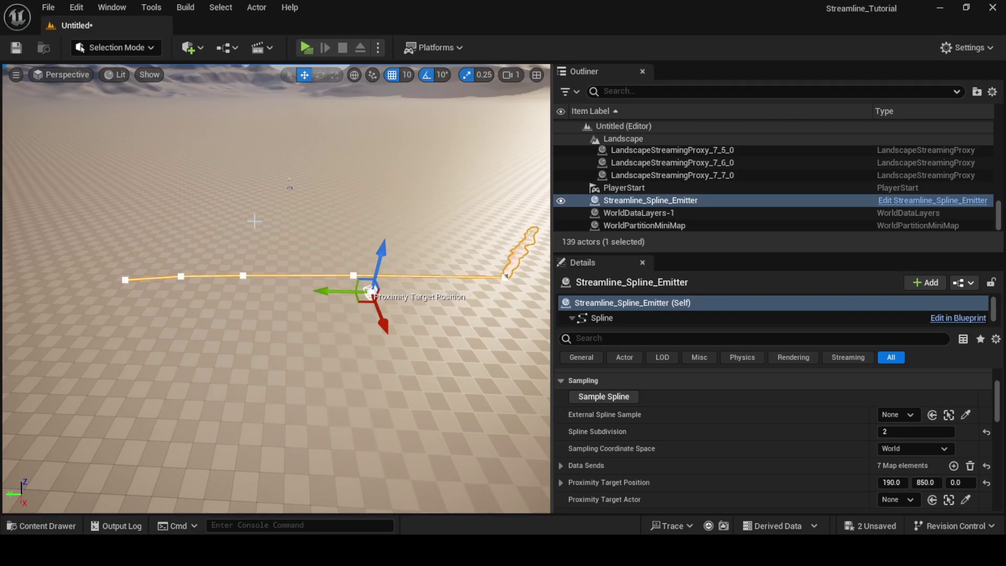
drag(329, 295, 162, 294)
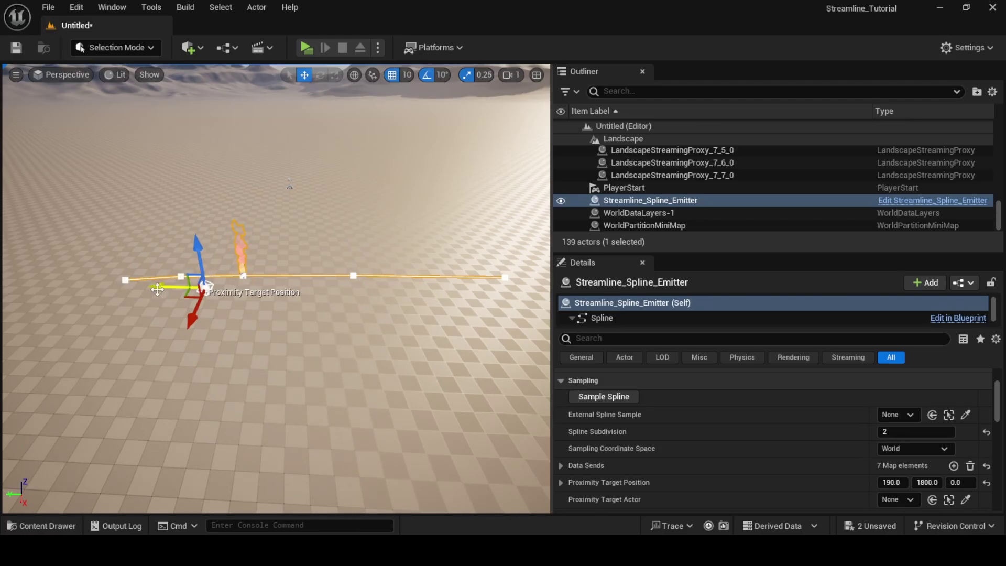
Set the Spline Subdivision to 11 and move the proximity target point along the spline to about Y 2040, ending at Y 480
drag(169, 287, 129, 271)
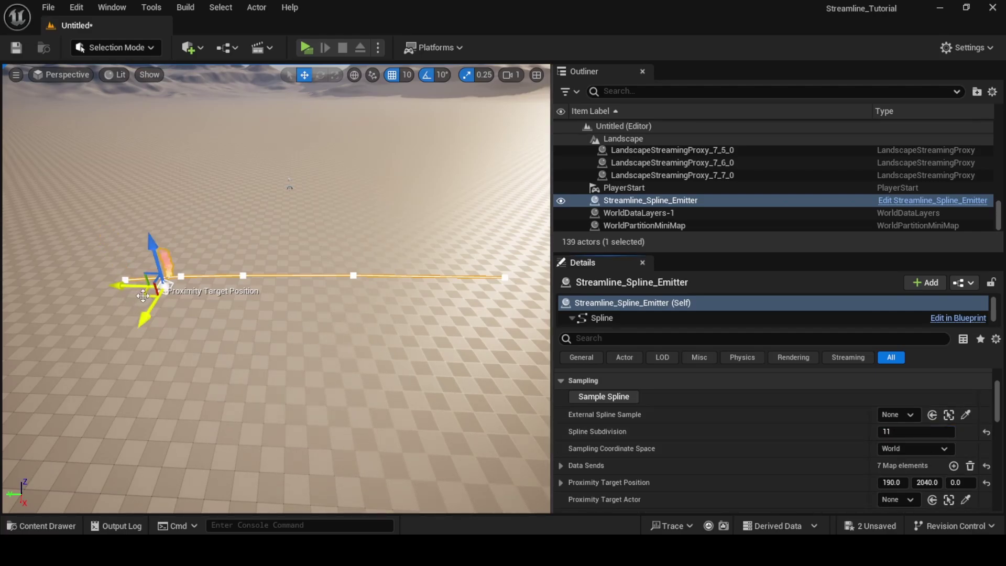
drag(124, 286, 396, 294)
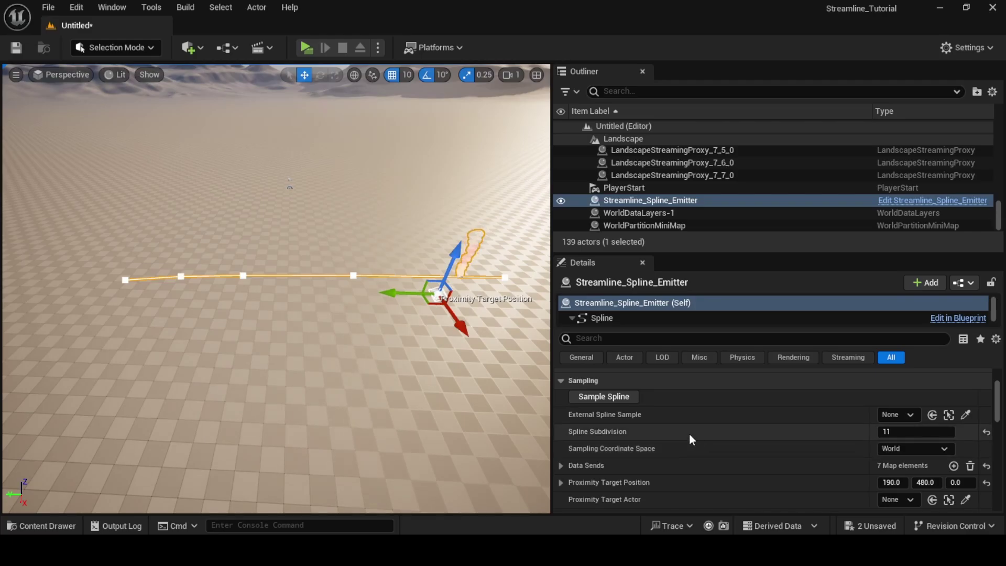
Examine the emitter's Data Sends entries, especially the Proximity Target Point (Vector) and Proximity Target Position (Position) options, and collapse the list
scroll(690, 433, down, 1)
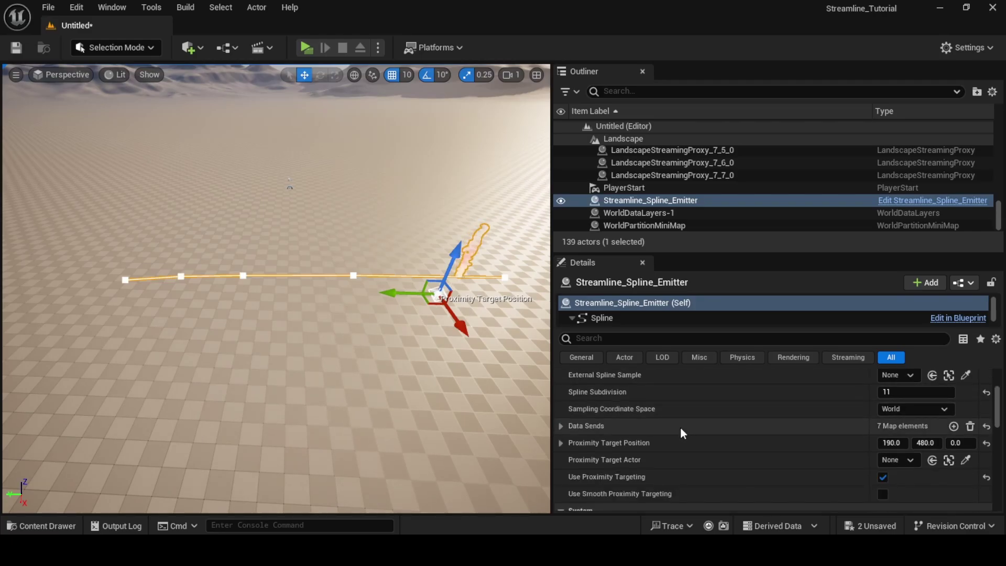
click(561, 426)
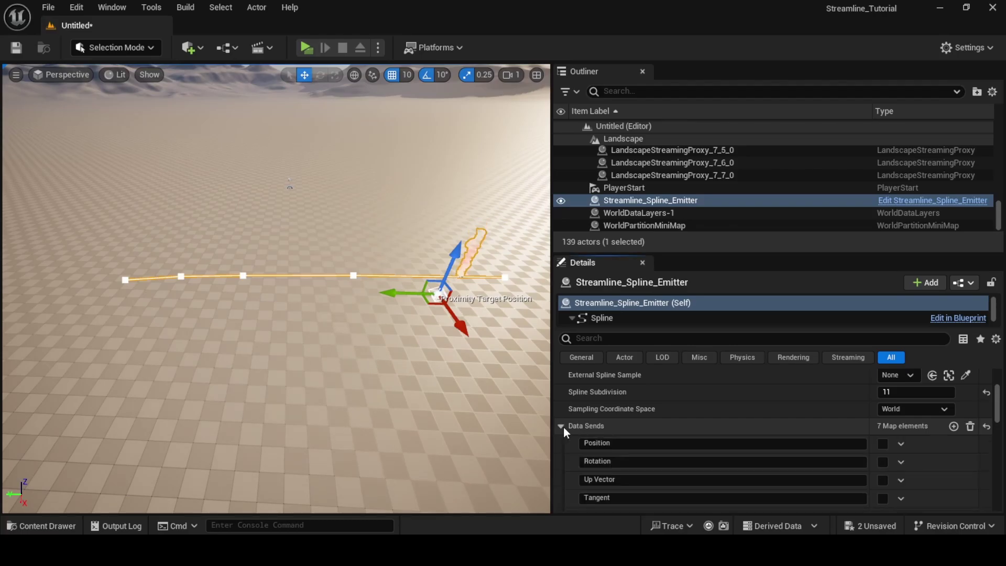
scroll(621, 407, down, 2)
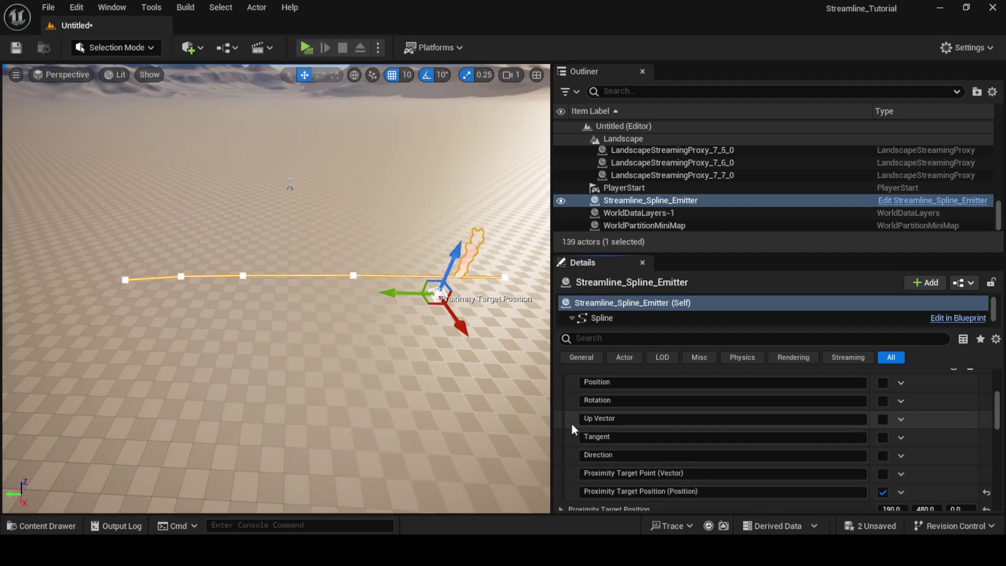
scroll(571, 428, up, 1)
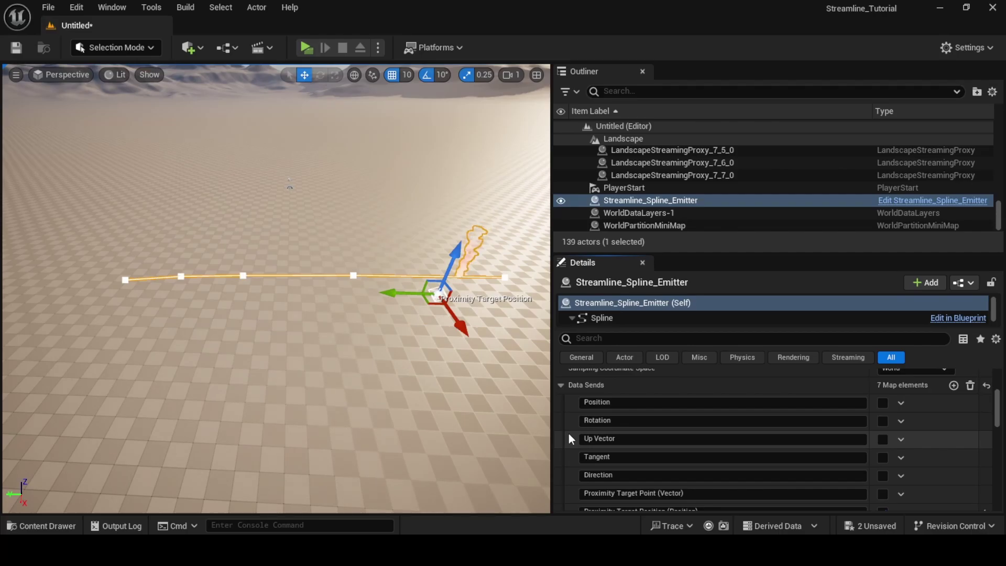
click(560, 385)
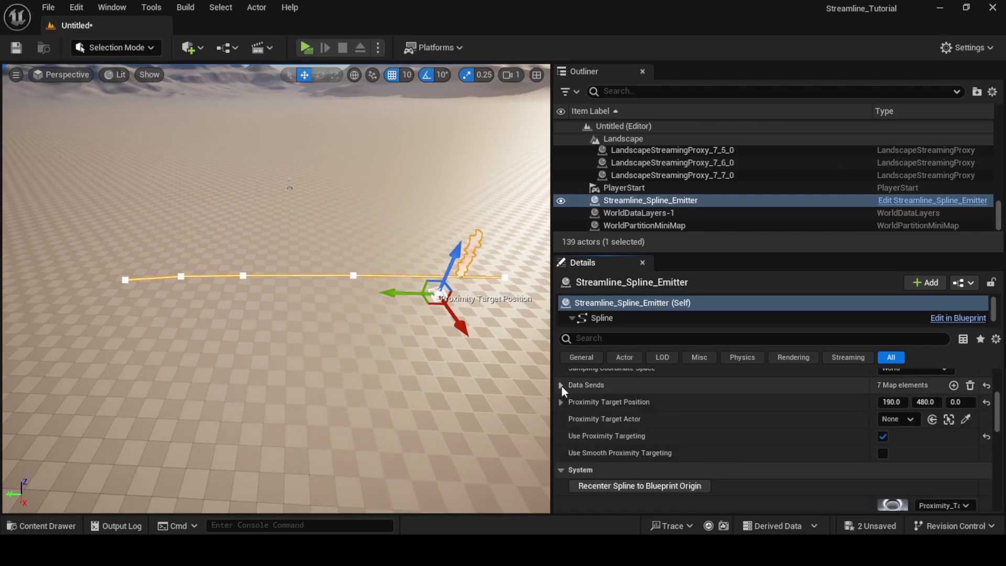
click(562, 386)
scroll(810, 462, down, 2)
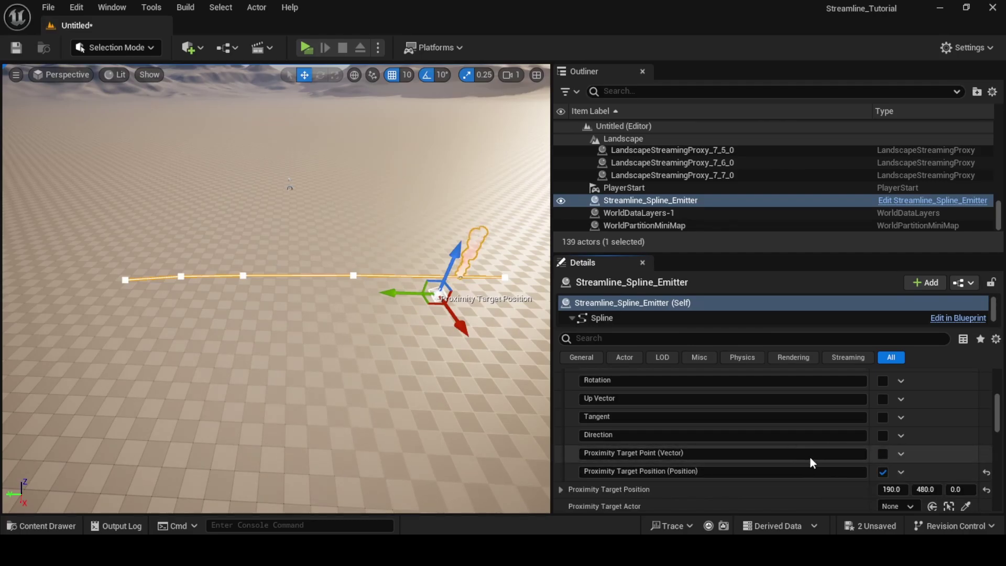
scroll(569, 467, up, 2)
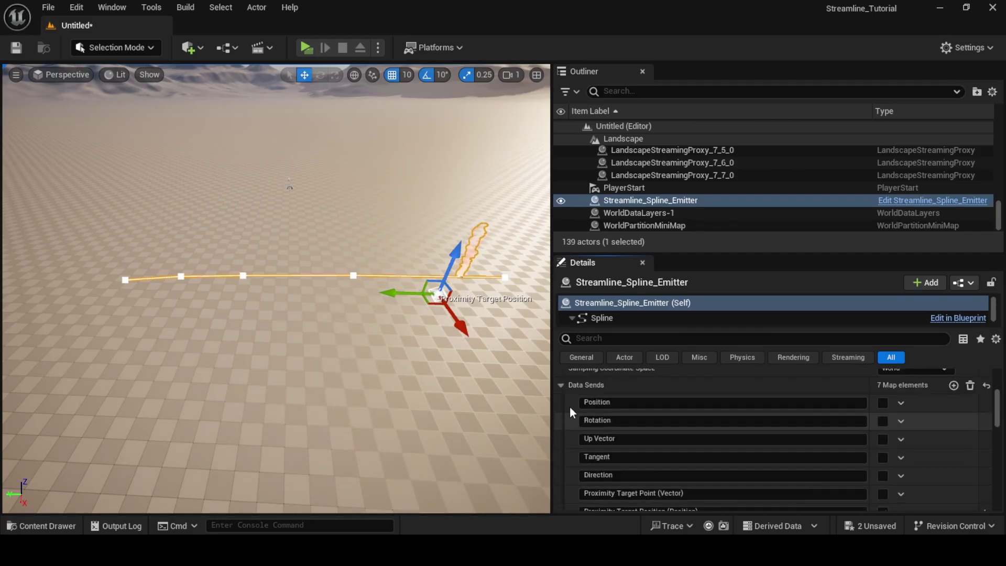
click(565, 388)
Open the emitter's assigned Proximity_TargetTest Niagara System and select its Ribbon_Along_Spline emitter
scroll(797, 438, down, 2)
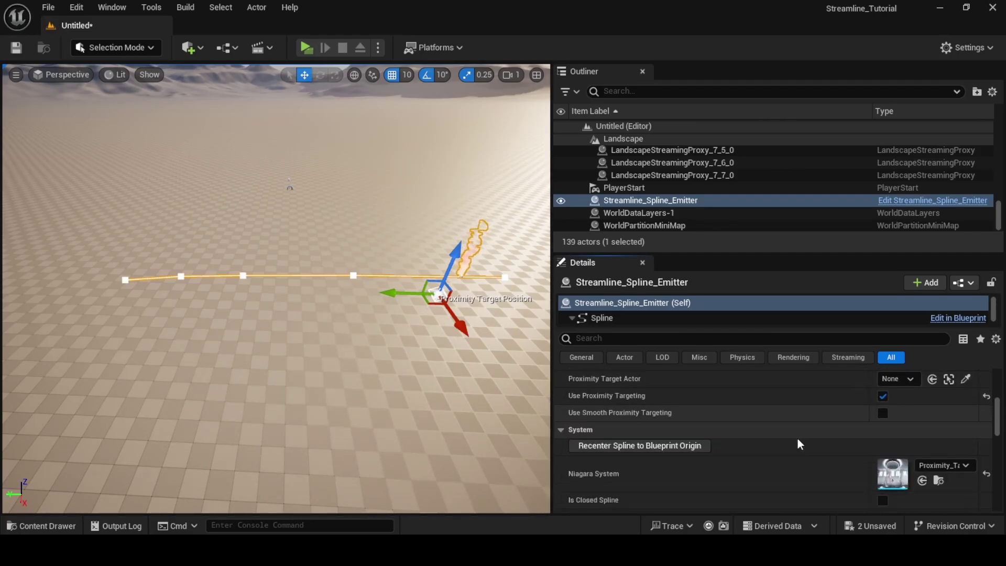
scroll(797, 438, down, 1)
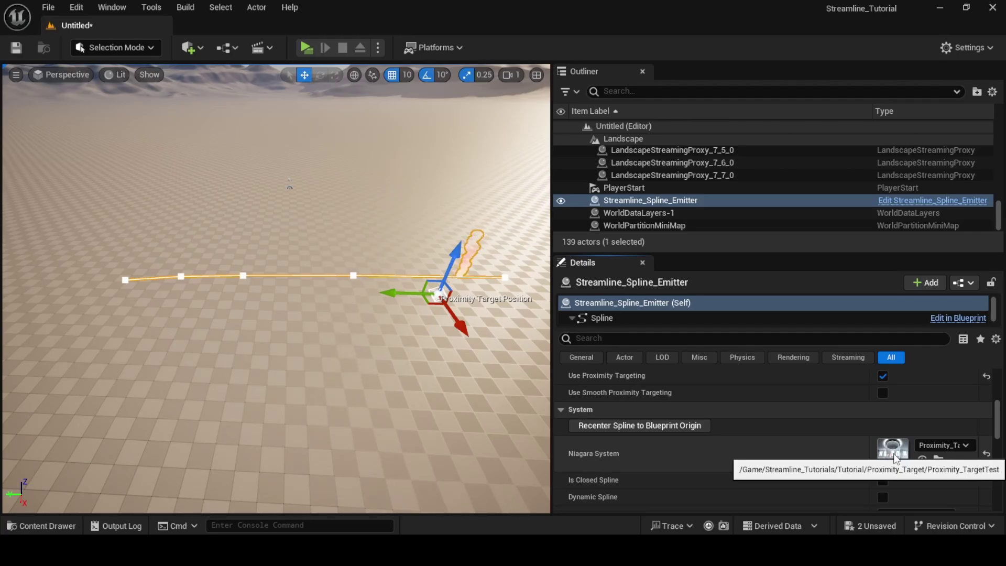
double_click(894, 454)
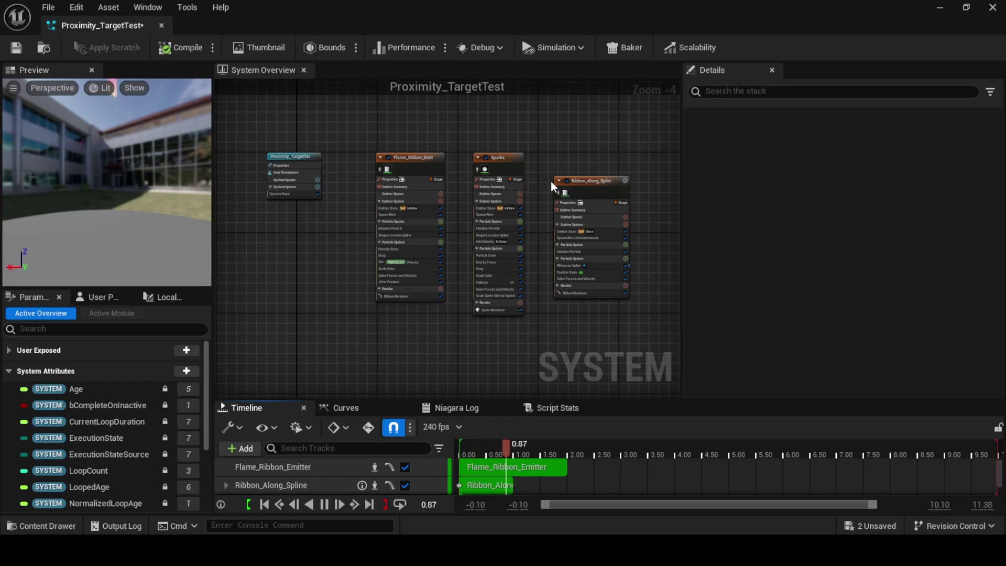
click(589, 184)
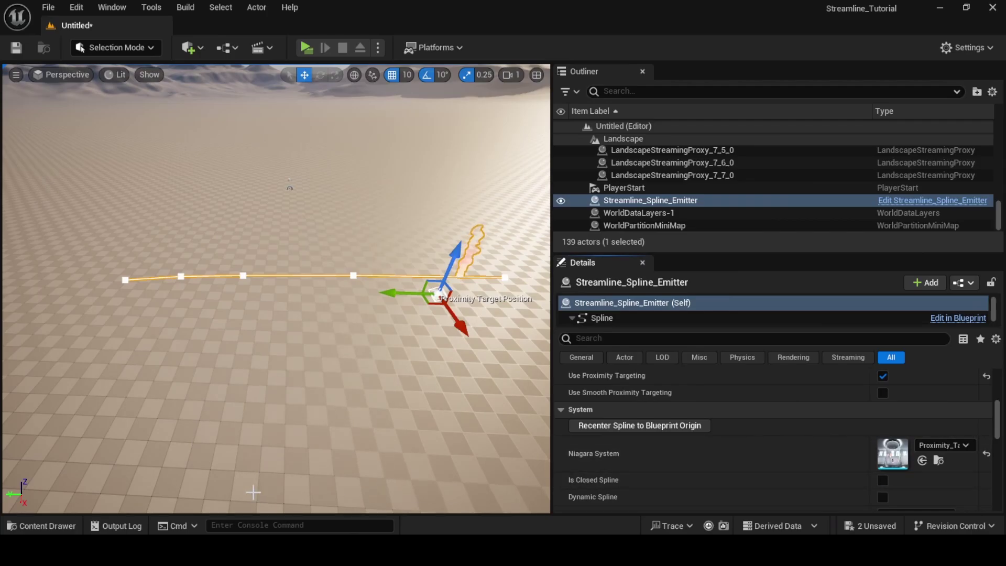
click(663, 483)
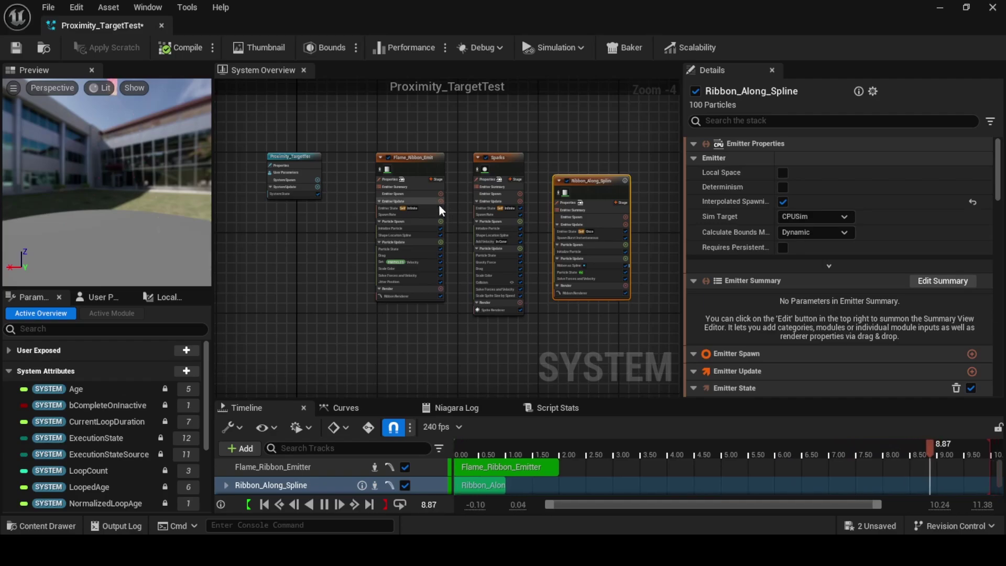
Inspect the Ribbon as Spline and Initialize Particle modules of the Ribbon_Along_Spline emitter
scroll(455, 220, up, 2)
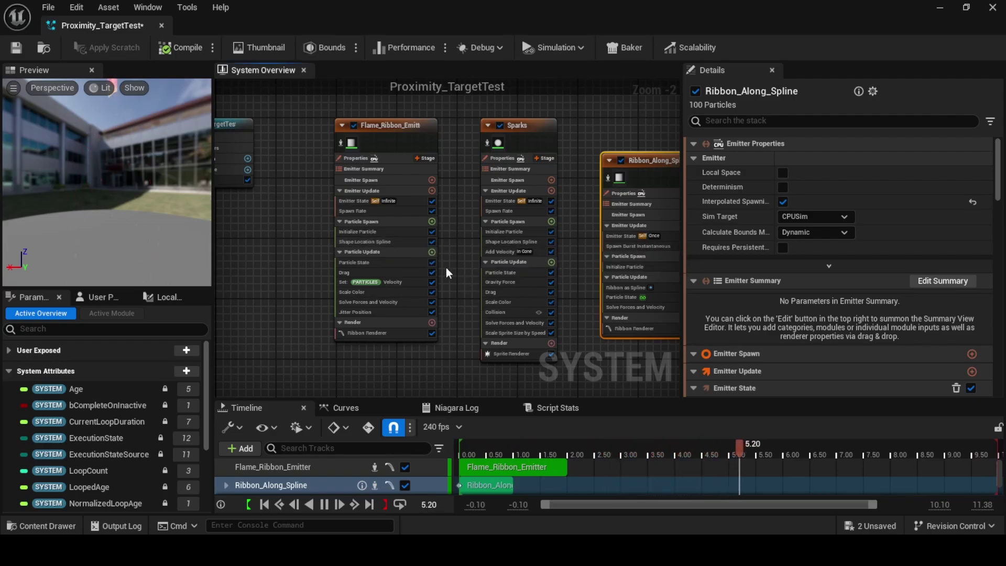
right_drag(579, 234, 470, 244)
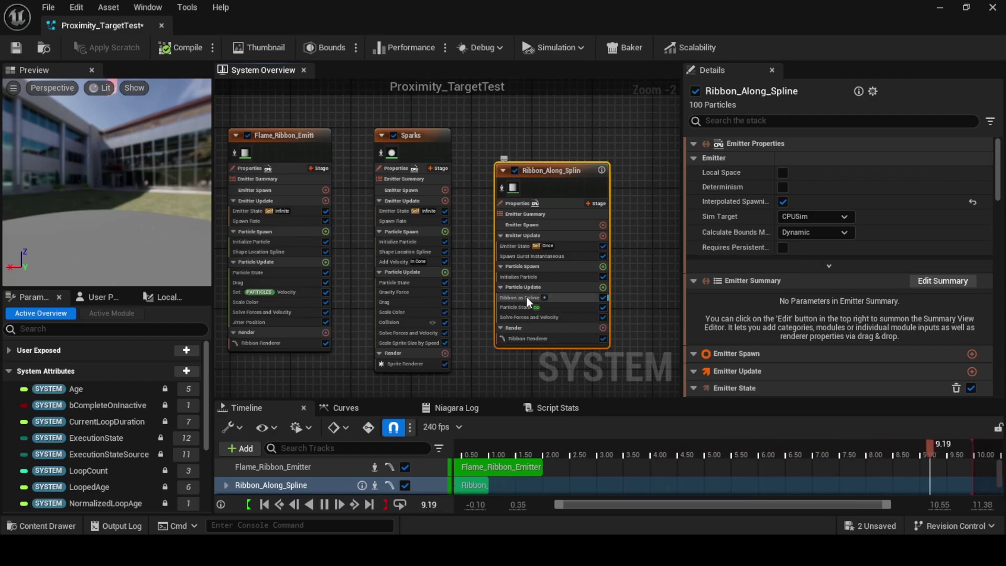
click(501, 299)
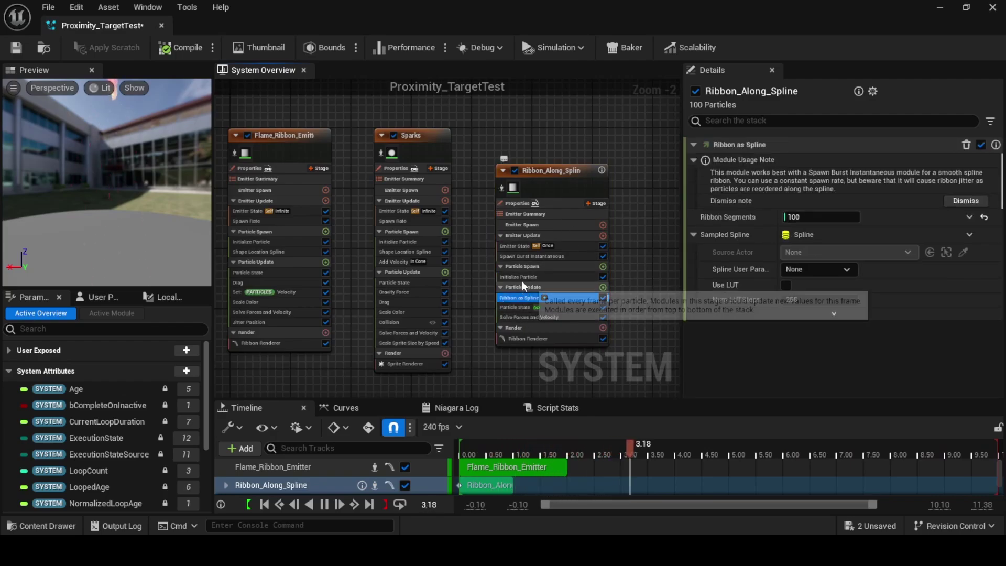
click(520, 278)
Inspect the Sparks emitter's Shape Location Spline module, its Spline U Near settings and the system's user-exposed ProximityTargetPosition parameter
right_drag(483, 288, 537, 288)
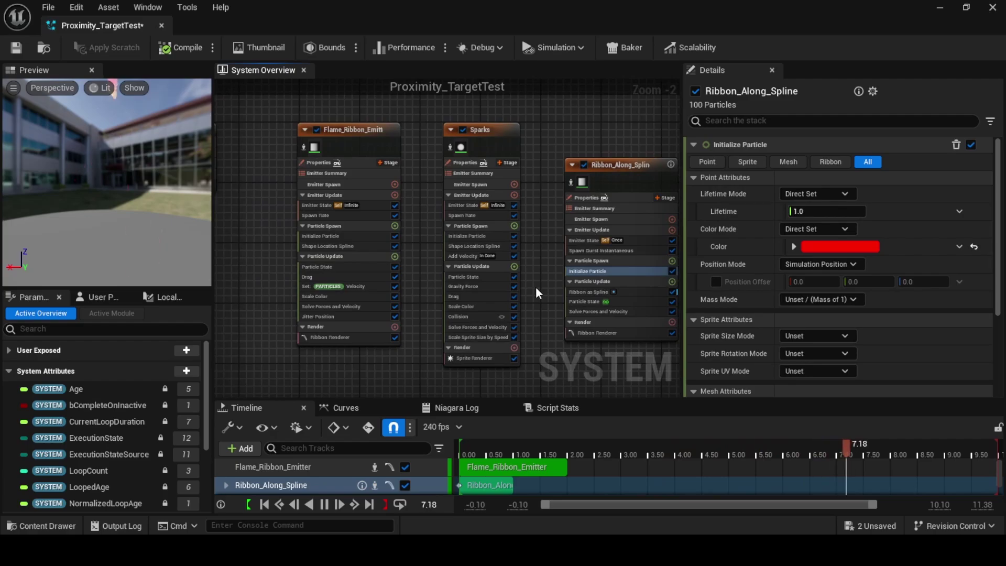
click(473, 247)
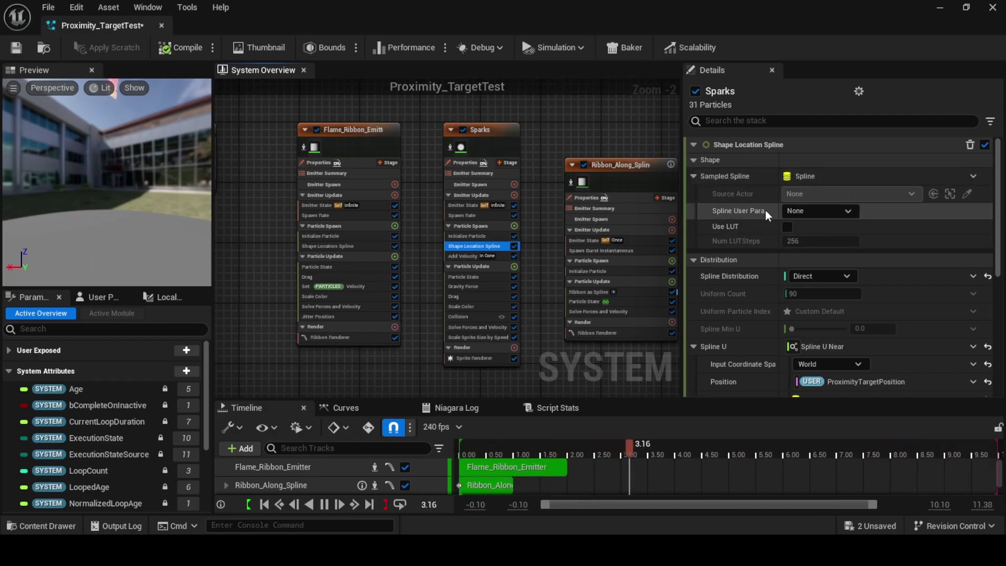
scroll(759, 205, down, 2)
scroll(759, 205, down, 1)
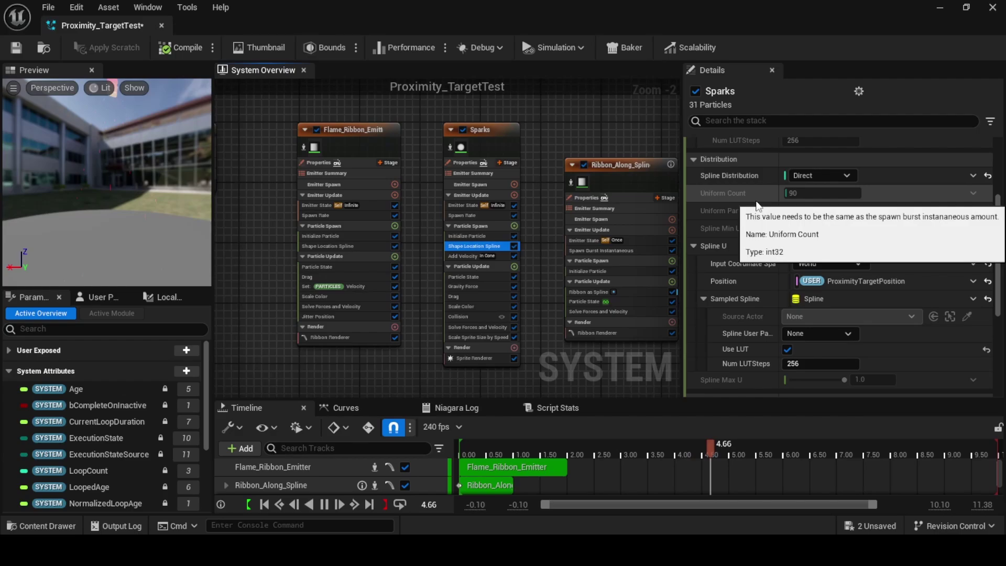
click(694, 246)
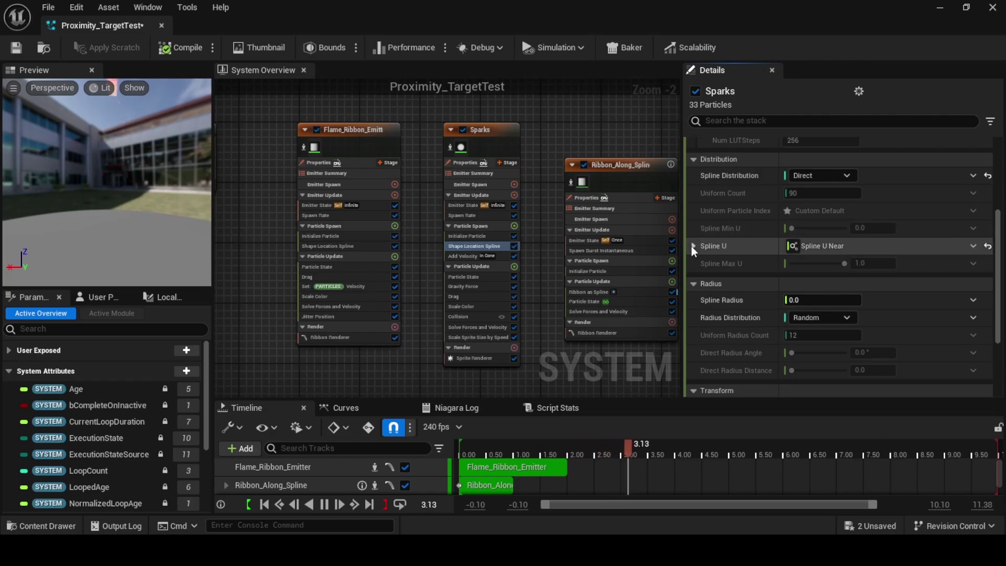
click(724, 248)
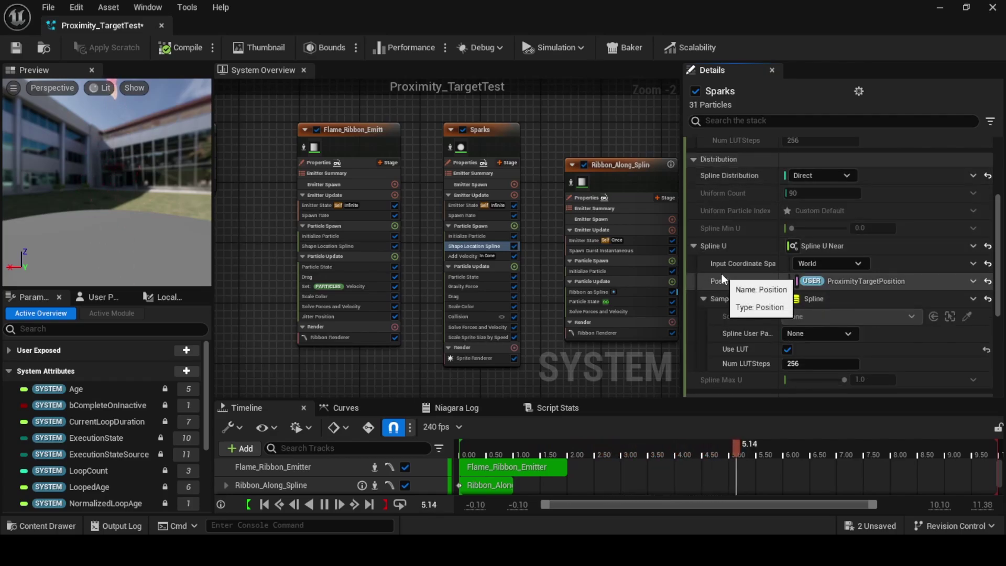
scroll(750, 262, down, 2)
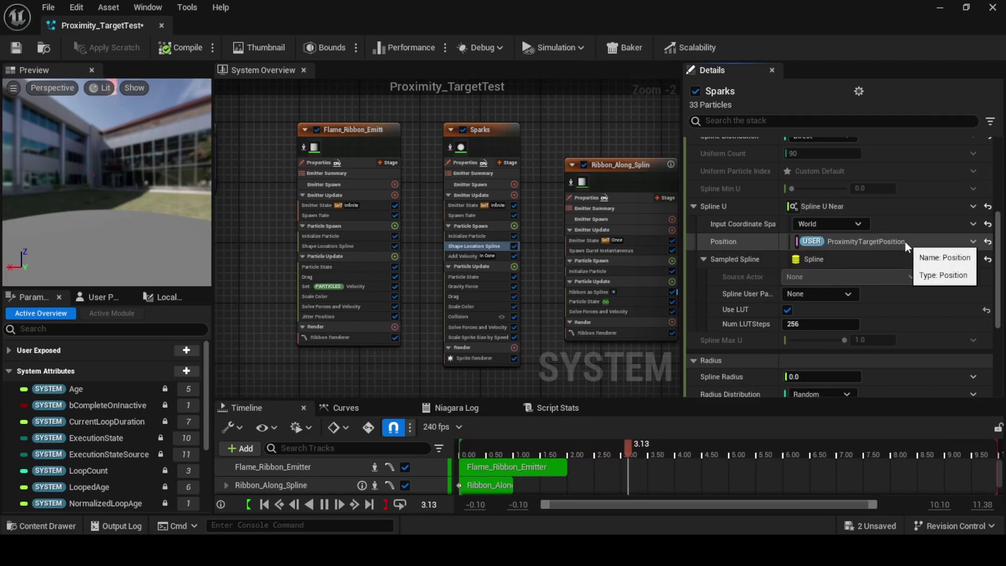
click(9, 352)
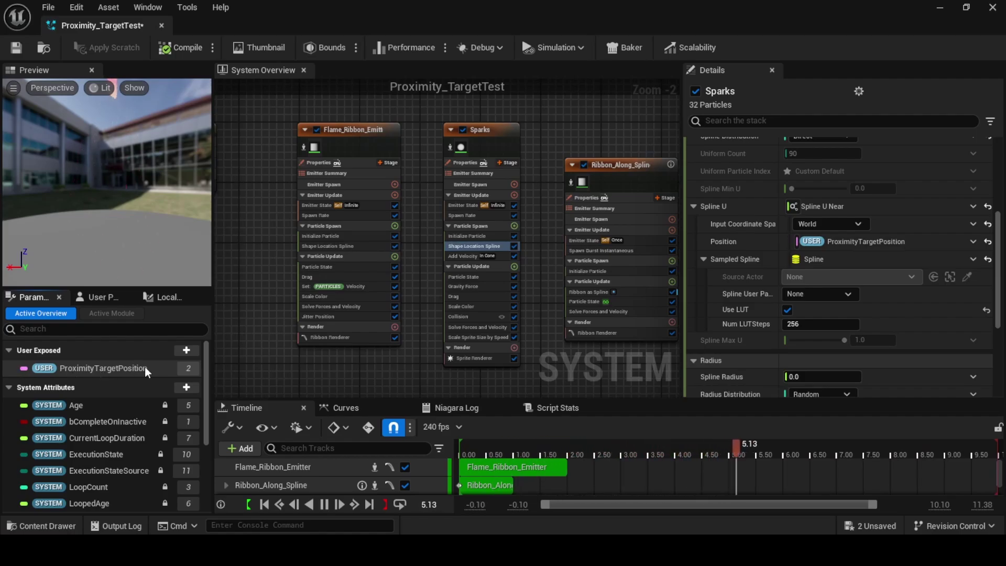
Return to the level and review the Proximity Target Point (Vector) and Proximity Target Position (Position) entries in the spline emitter's Data Sends
click(936, 6)
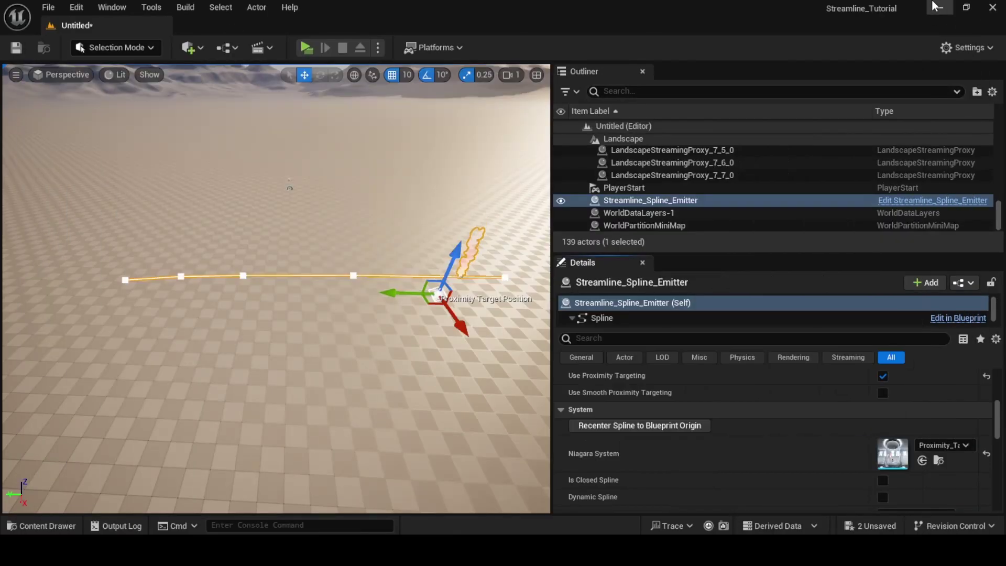
scroll(758, 410, up, 5)
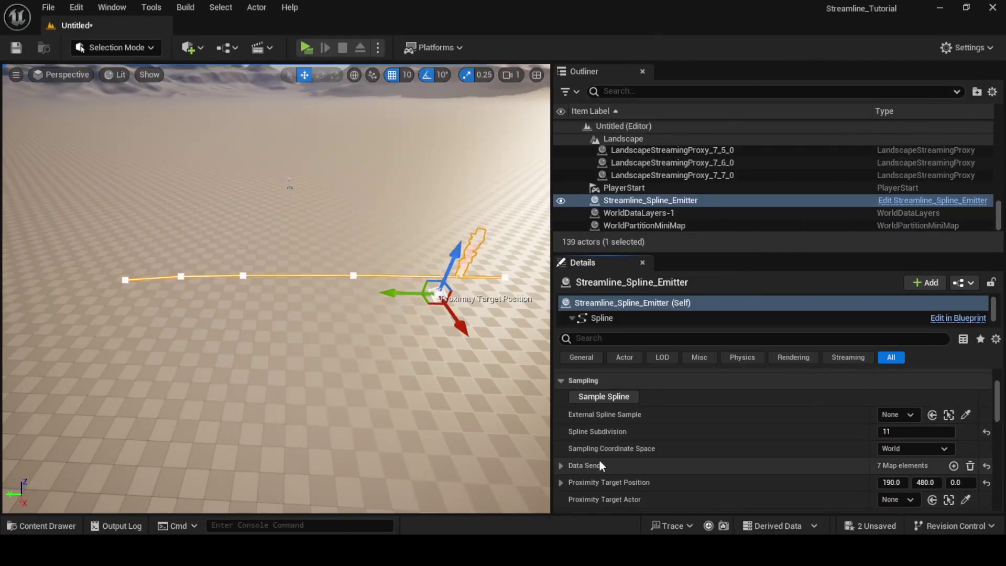
click(561, 465)
scroll(669, 426, down, 4)
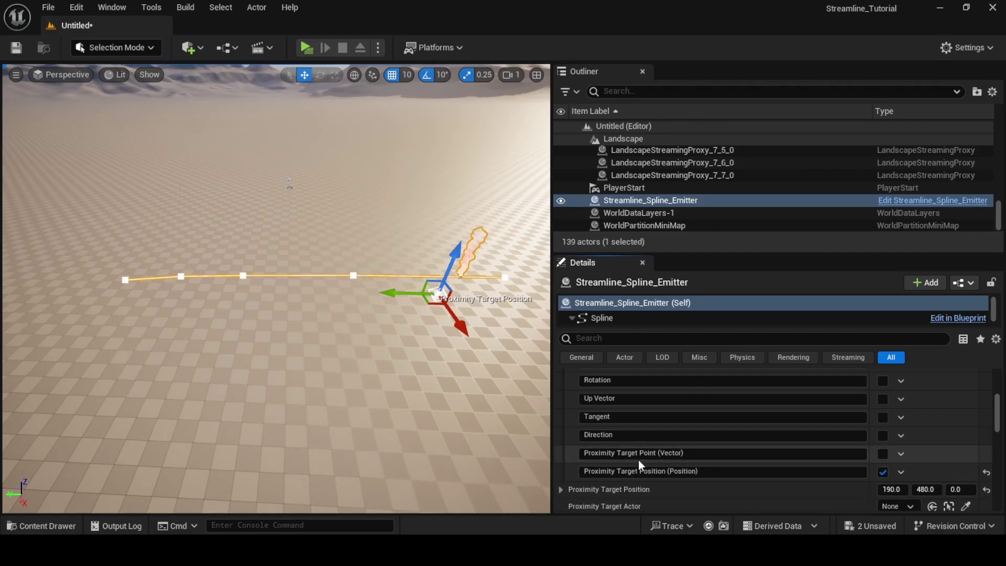
Reopen the Proximity_TargetTest system and review the Spline U coordinate space, Position and LUT settings in Sparks' Shape Location Spline, checking Ribbon as Spline too
click(624, 501)
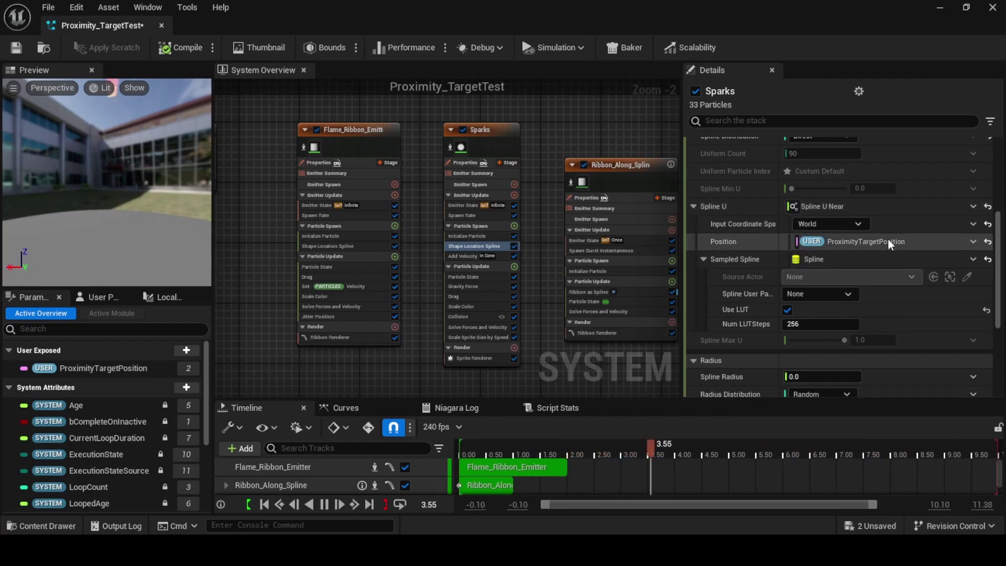
click(822, 224)
click(768, 225)
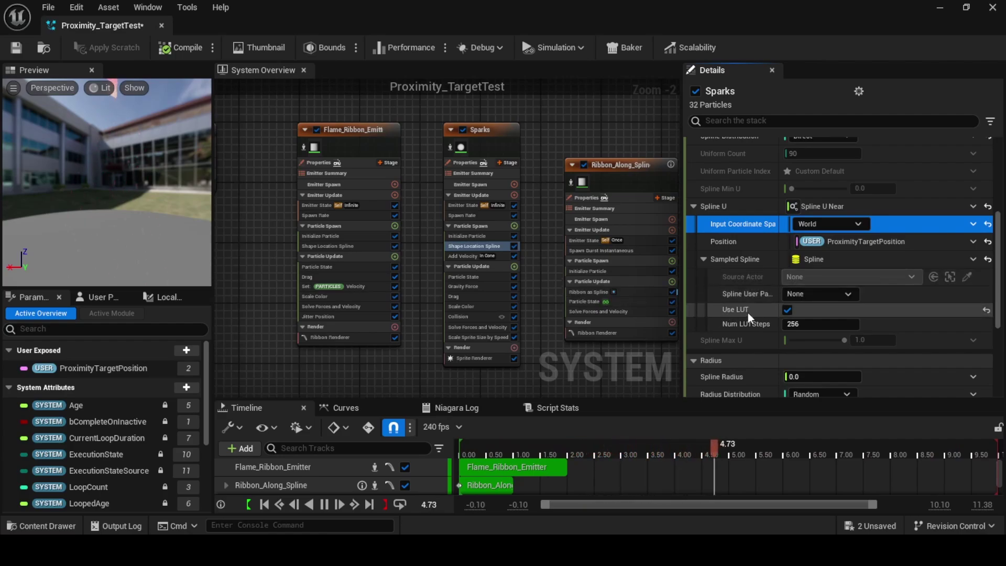
key(ctrl+z)
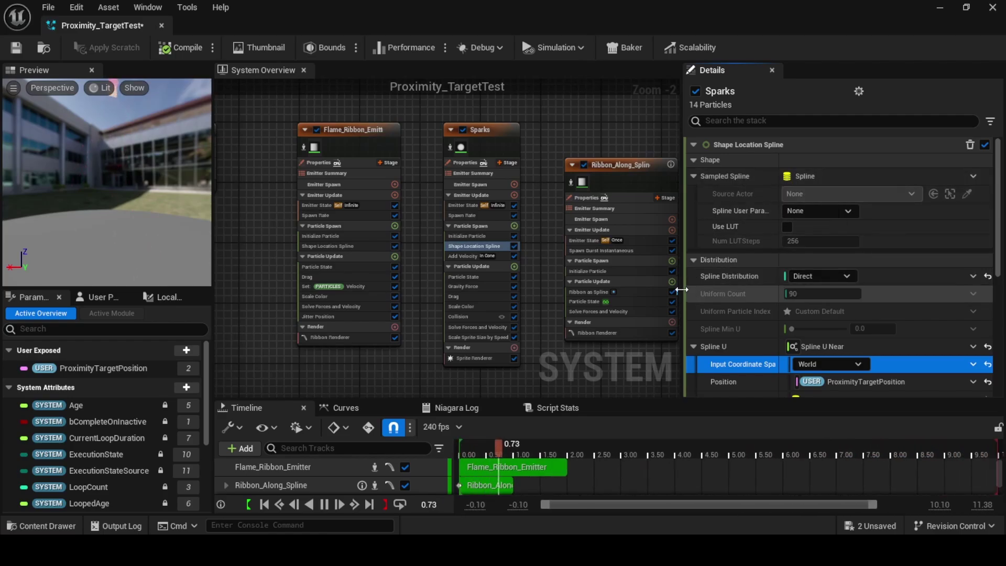
click(648, 292)
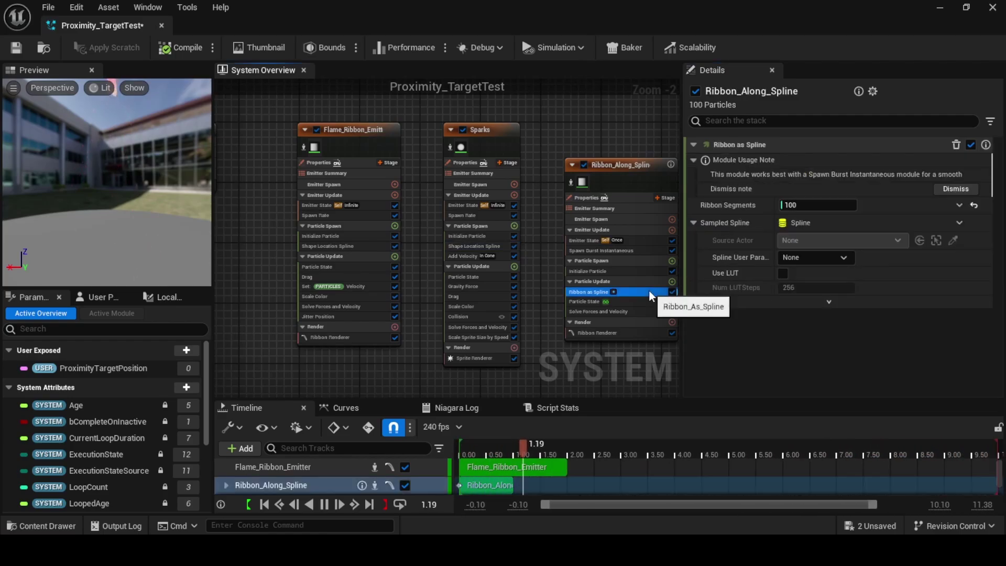
click(480, 246)
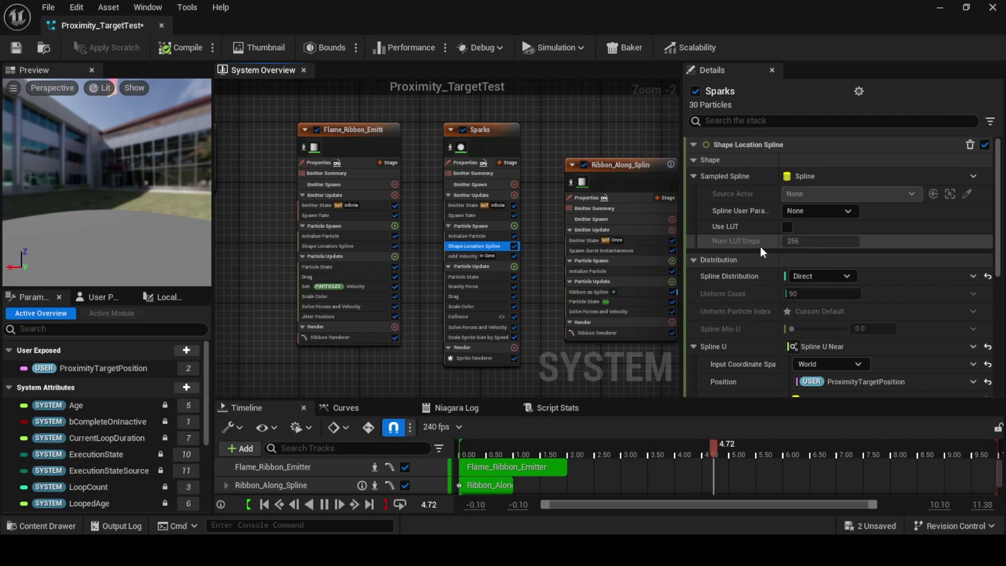
scroll(761, 250, down, 2)
scroll(760, 247, down, 4)
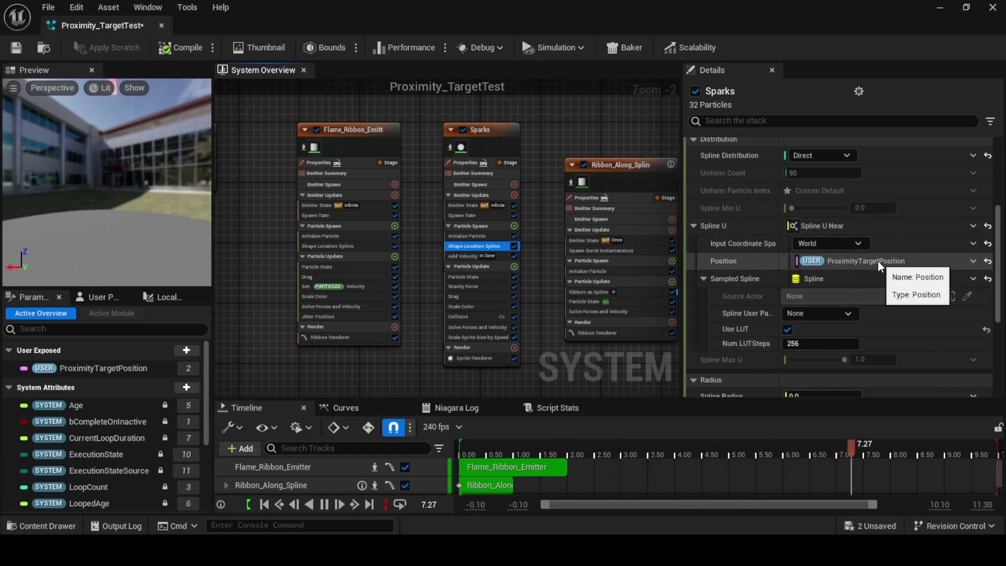
Return to the level and move the spline emitter's proximity target point along the spline to about Y 770
click(939, 8)
drag(396, 296, 348, 295)
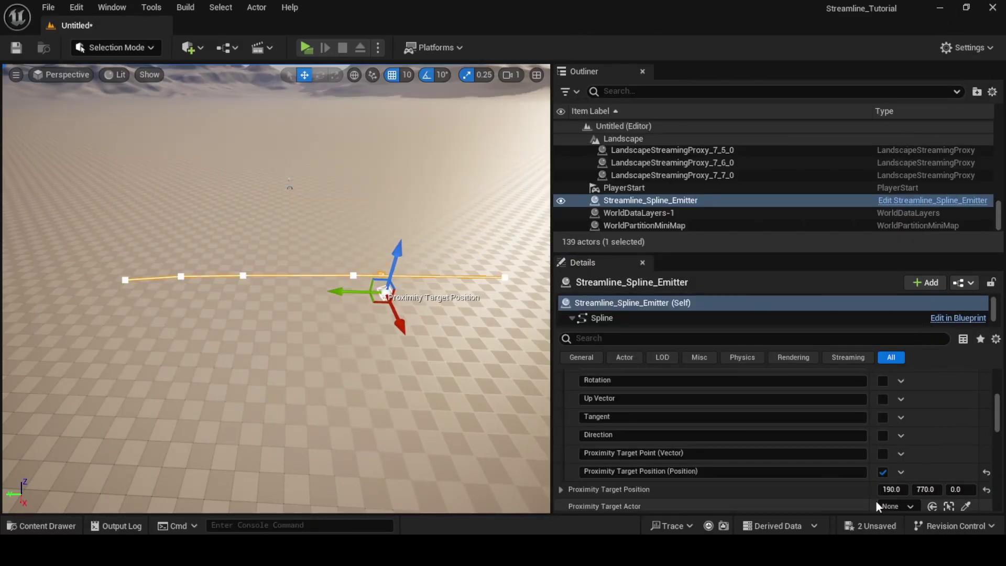
scroll(938, 453, up, 5)
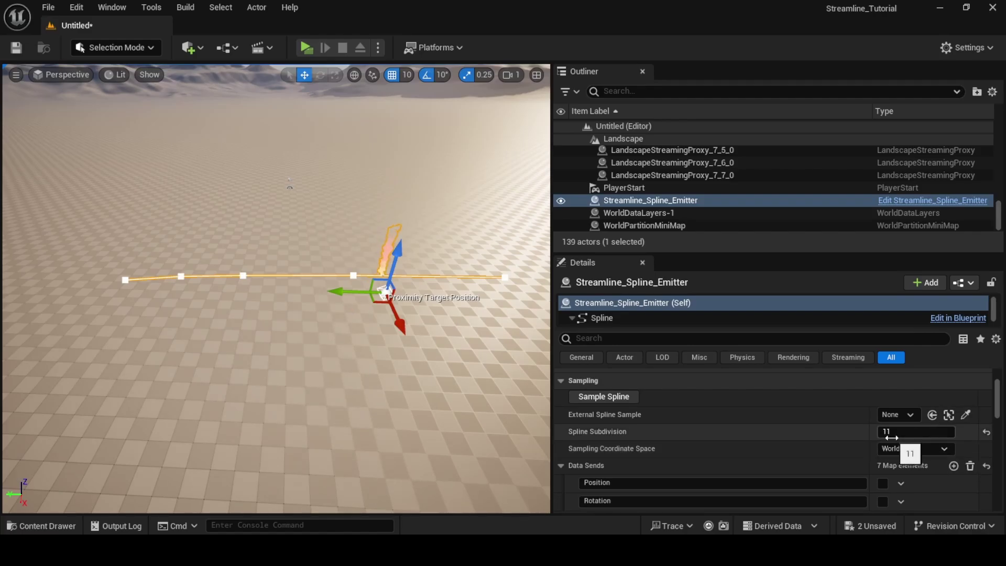
scroll(892, 440, down, 8)
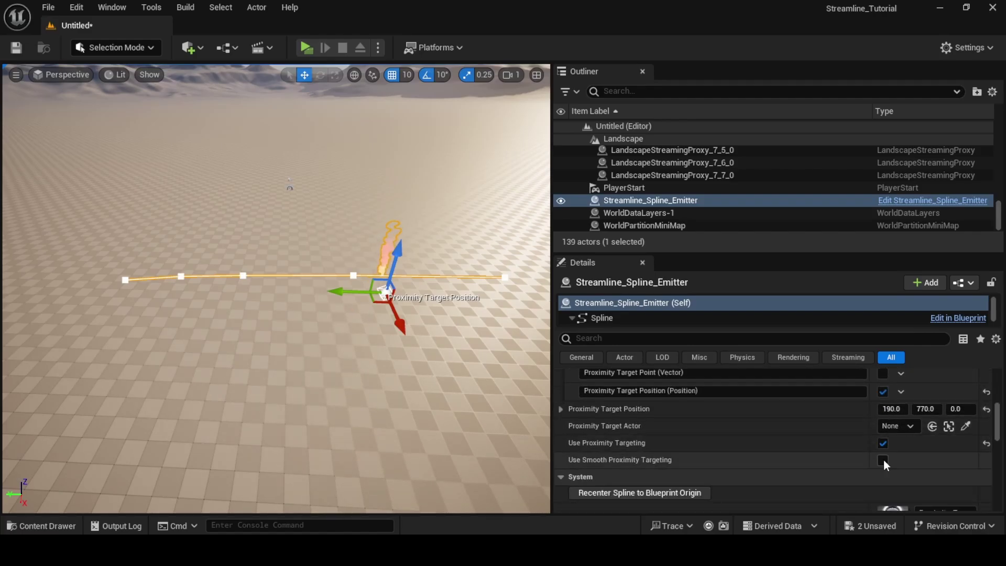
Enable Use Smooth Proximity Targeting and move the proximity target point to about X 120, Y 1350
click(883, 461)
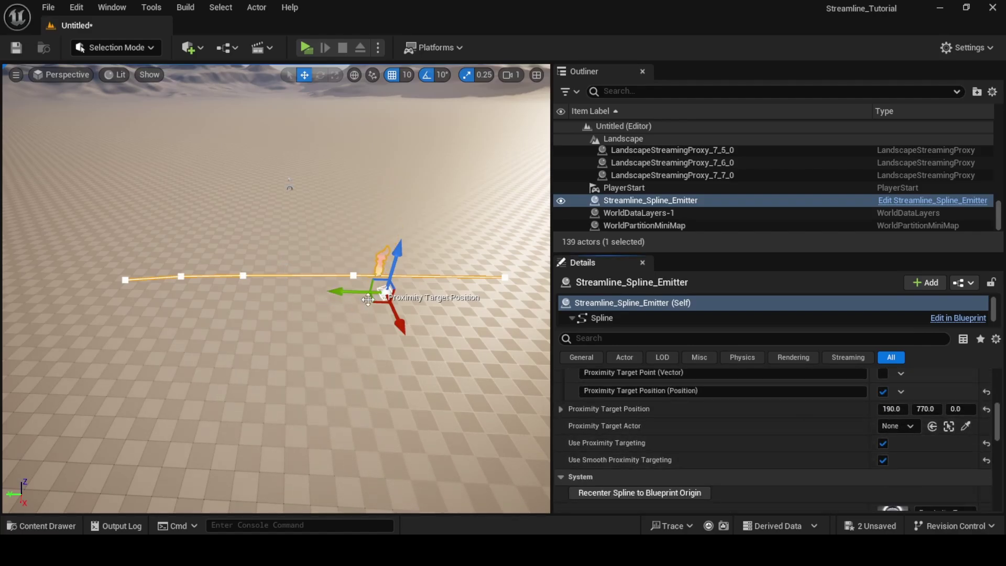
drag(368, 299, 241, 284)
right_drag(421, 302, 226, 270)
In the Niagara System, disable Use LUT for the Spline U sampled spline in Flame_Ribbon_Emitter's Shape Location Spline, and save the system
mouse_move(600, 550)
click(622, 509)
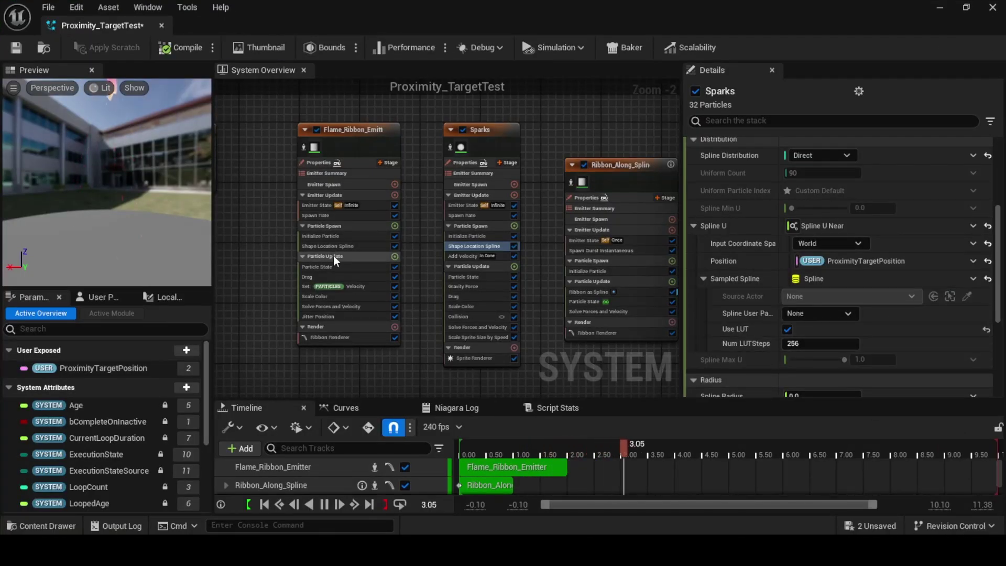
click(335, 246)
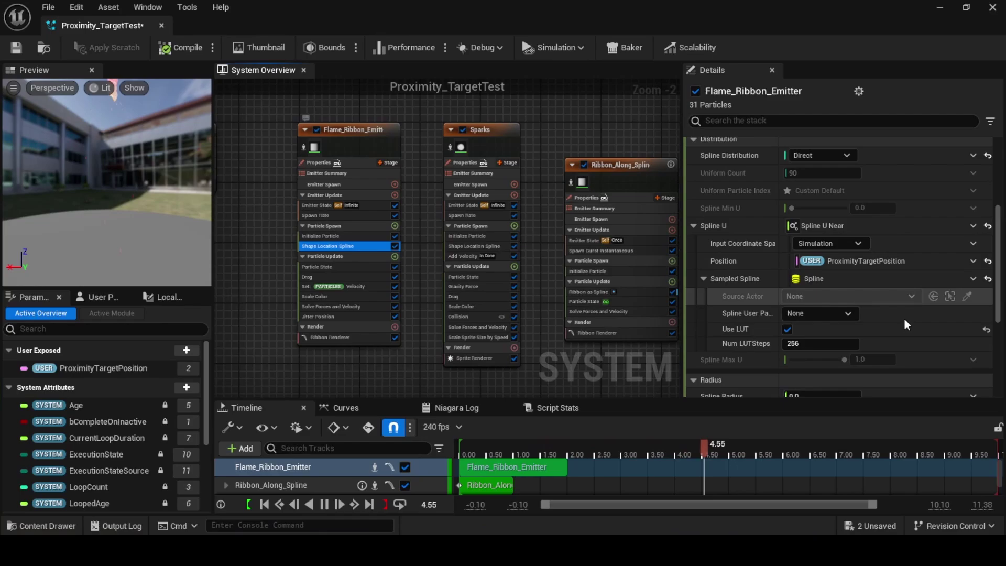
click(787, 330)
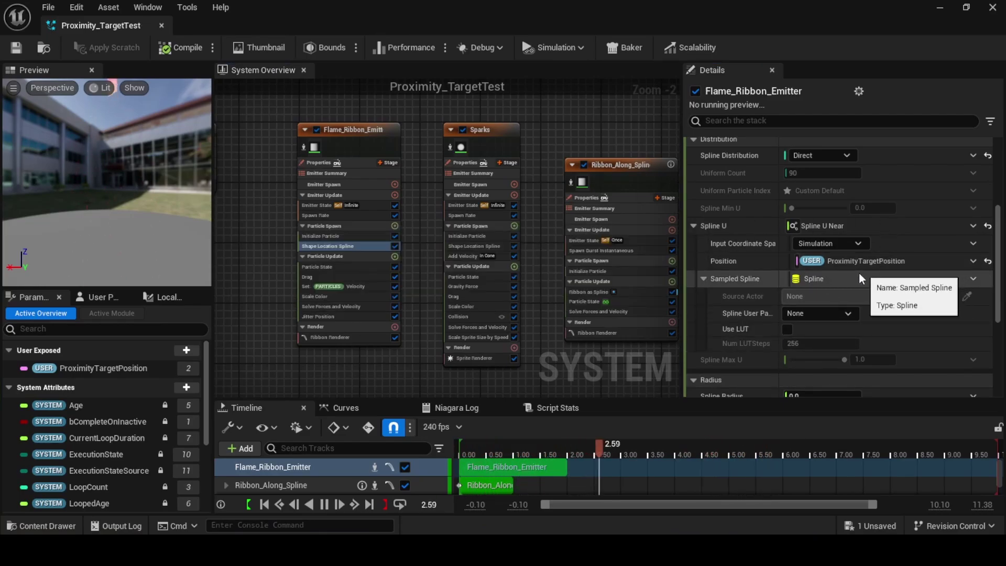
Return to the level and move the proximity target point to about Y 1240, keeping the point selected
click(933, 12)
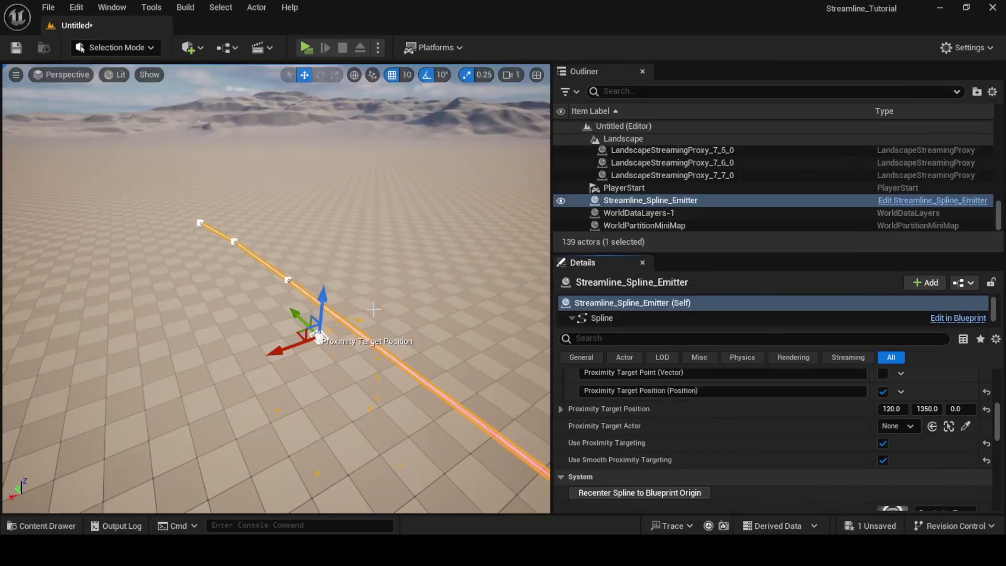
right_drag(373, 309, 379, 331)
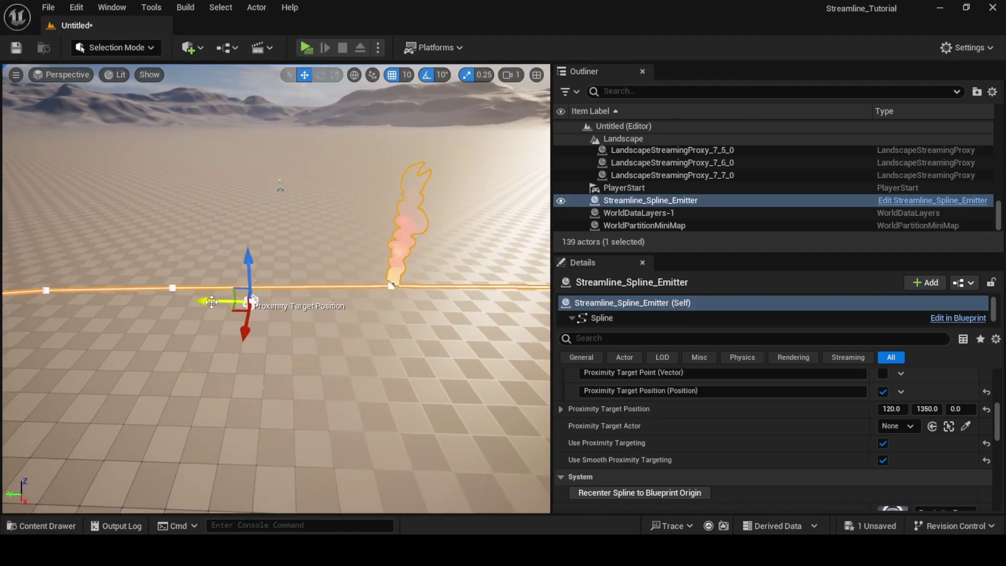
drag(211, 301, 226, 300)
click(254, 300)
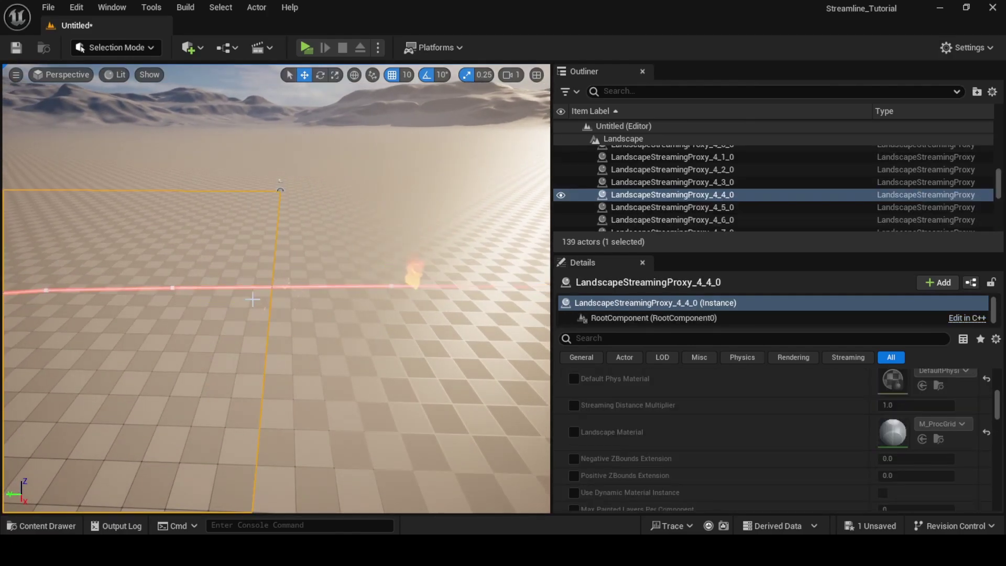
key(ctrl+z)
click(289, 303)
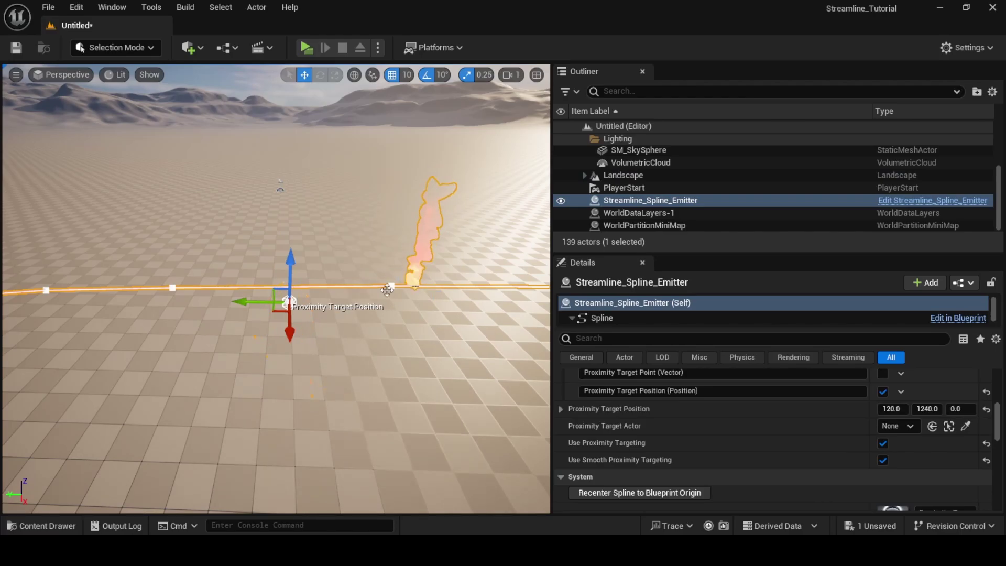
Compare the flame's position with the target from several angles while moving the proximity target point to about Y 1090 and on to Y 900
right_drag(413, 289, 380, 330)
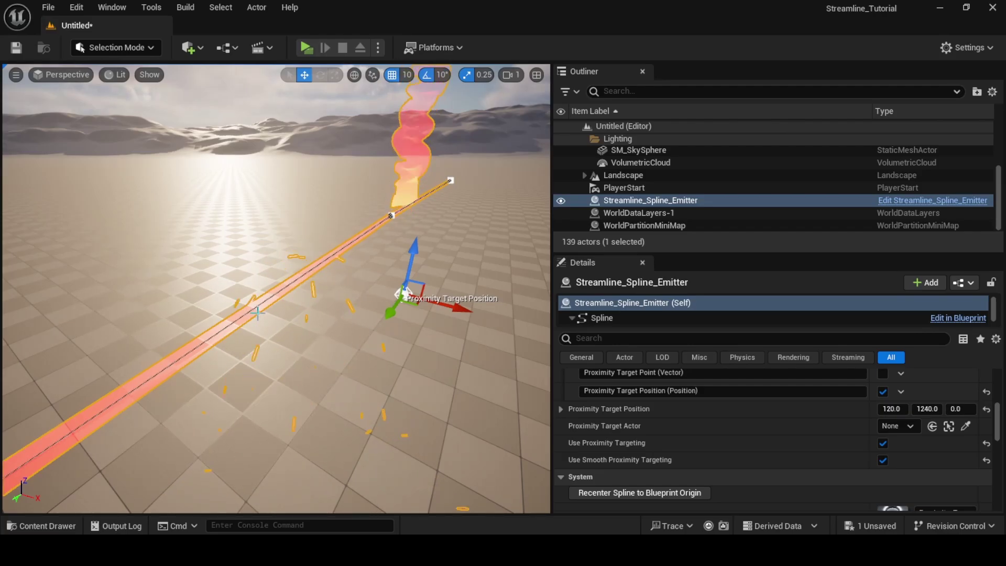
right_drag(380, 329, 362, 330)
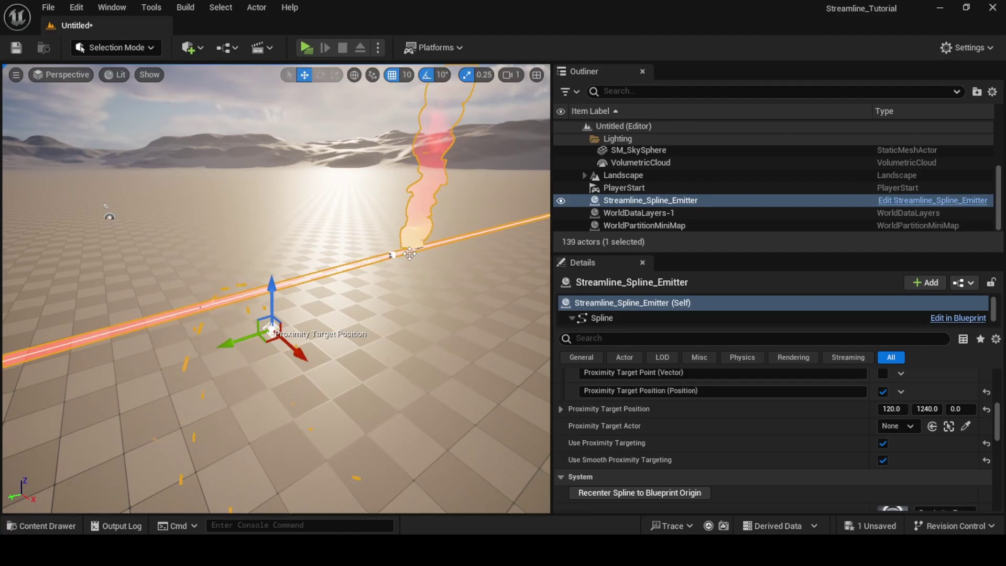
right_drag(414, 247, 441, 314)
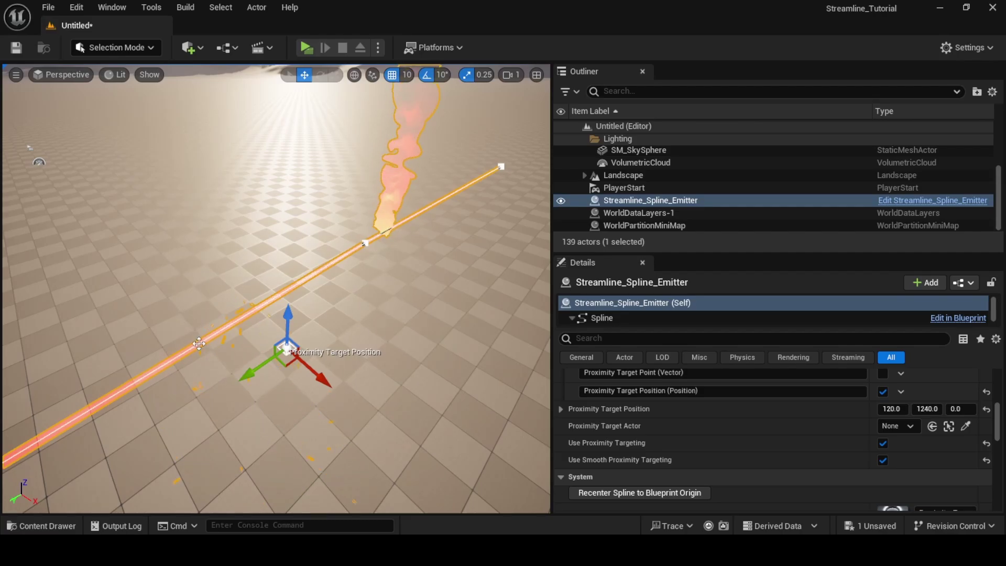
drag(258, 373, 340, 320)
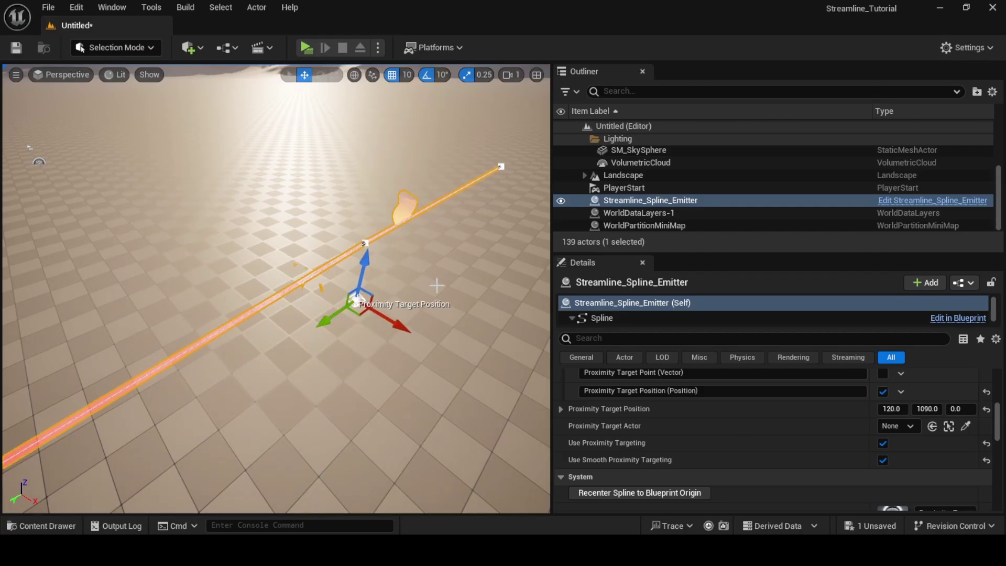
right_drag(436, 286, 423, 252)
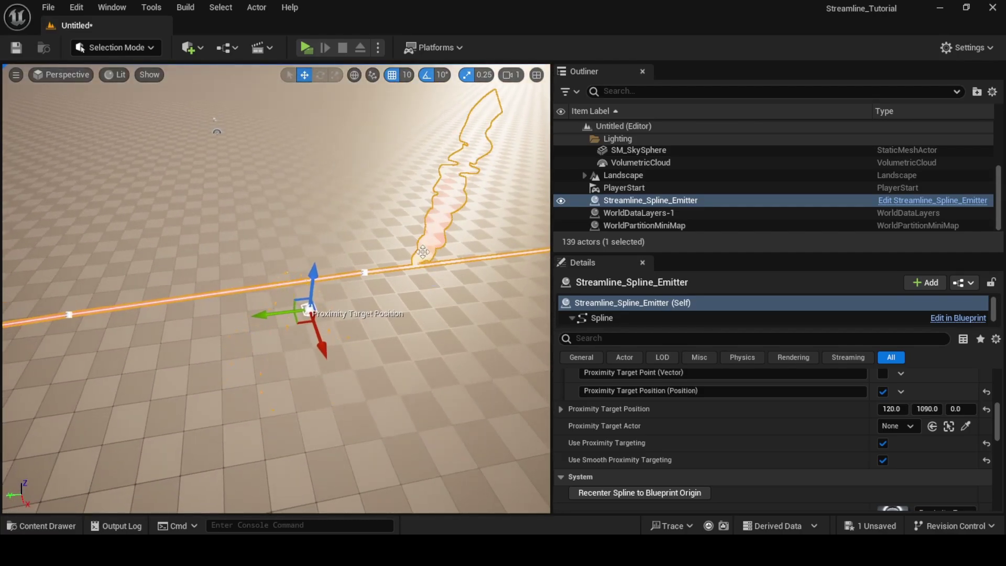
drag(272, 314, 355, 304)
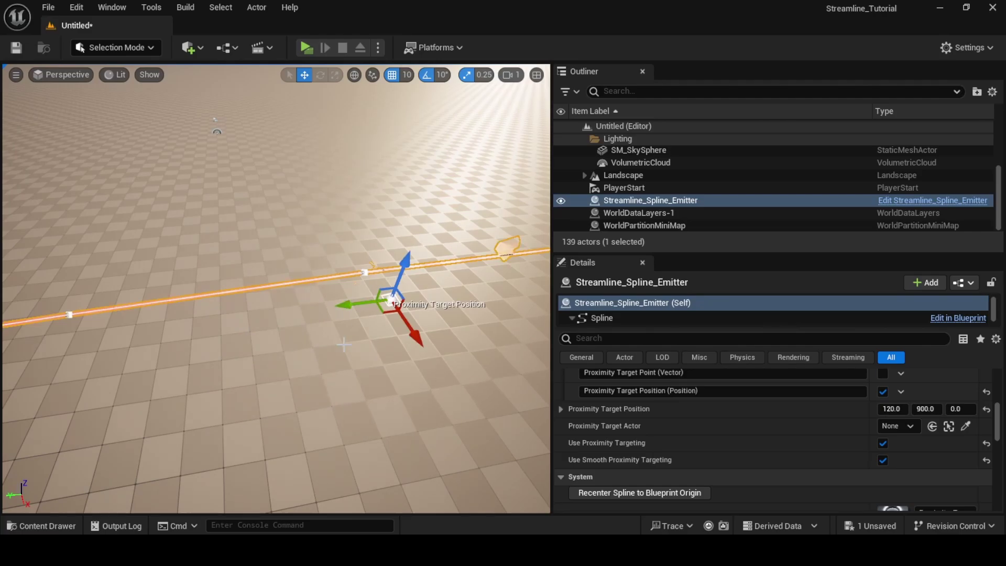
Move the proximity target point along the spline to about Y 430 and back to about Y 920
mouse_move(344, 344)
right_down()
mouse_move(352, 335)
mouse_move(341, 329)
right_up()
drag(224, 316, 393, 301)
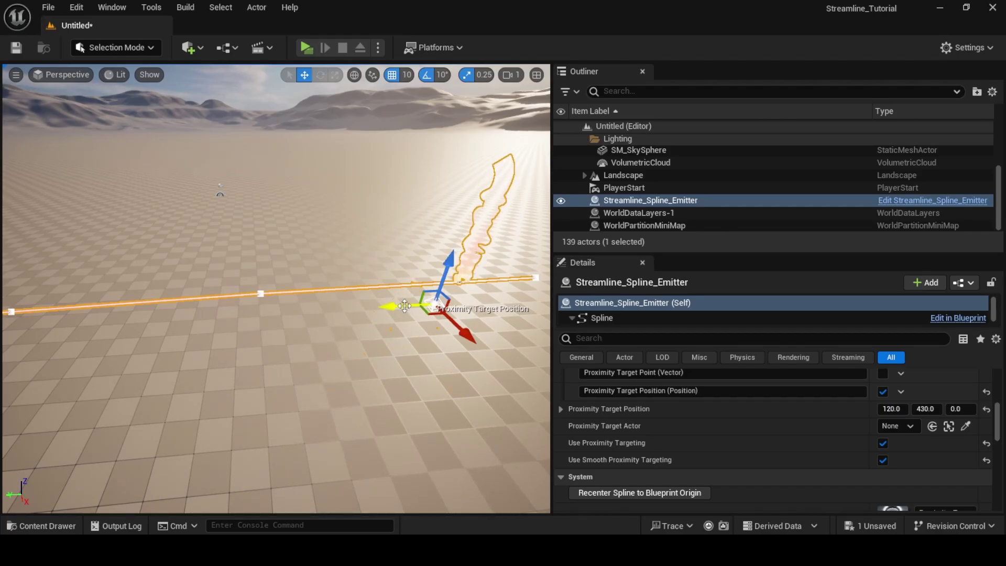
drag(404, 306, 229, 315)
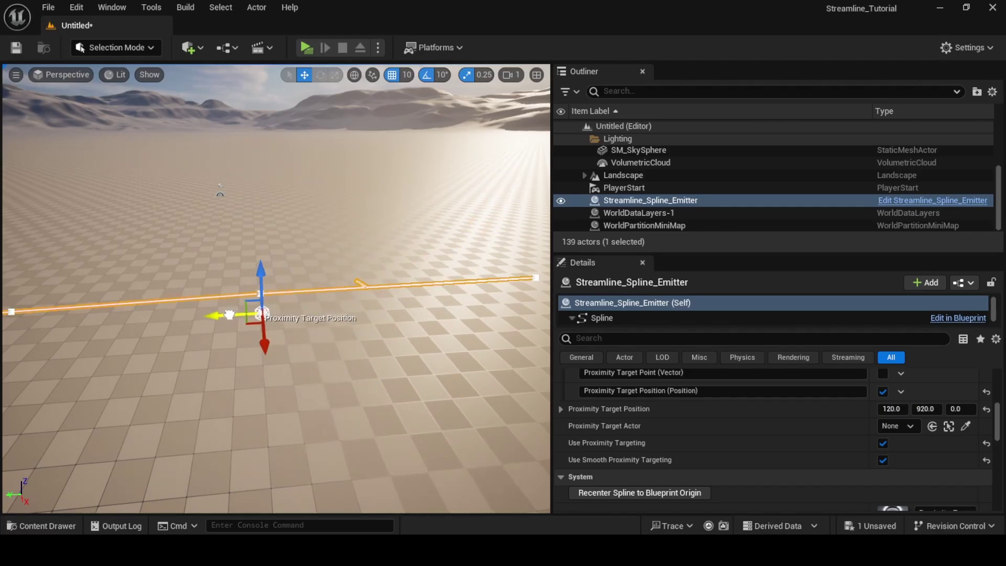
Move the proximity target point along the spline to about Y 1640
right_drag(350, 330, 294, 331)
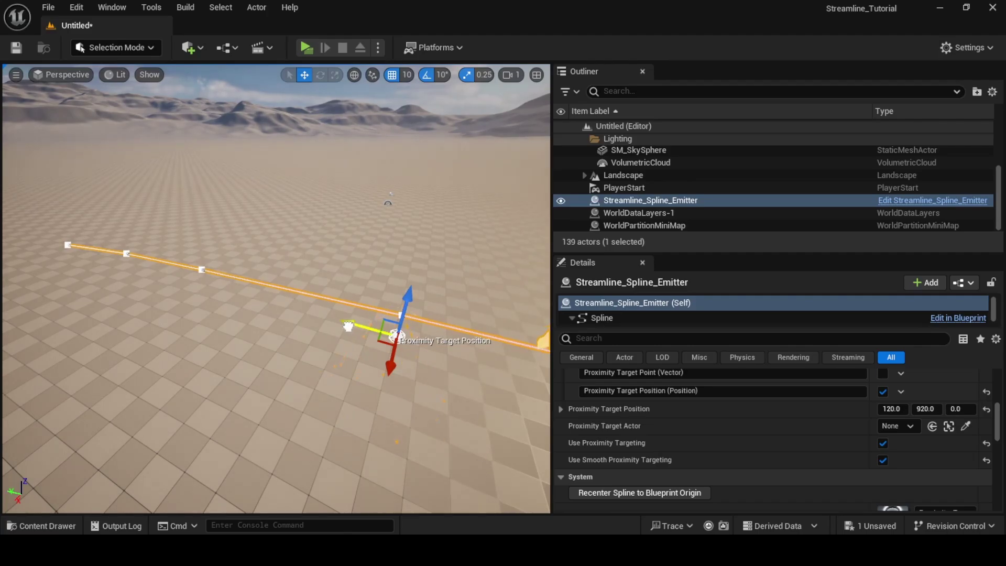
drag(349, 326, 164, 300)
right_drag(390, 429, 442, 409)
Switch to the Proximity_TargetTest Niagara System and enable Use LUT for the Spline U sampled spline in Flame_Ribbon_Emitter
mouse_move(600, 550)
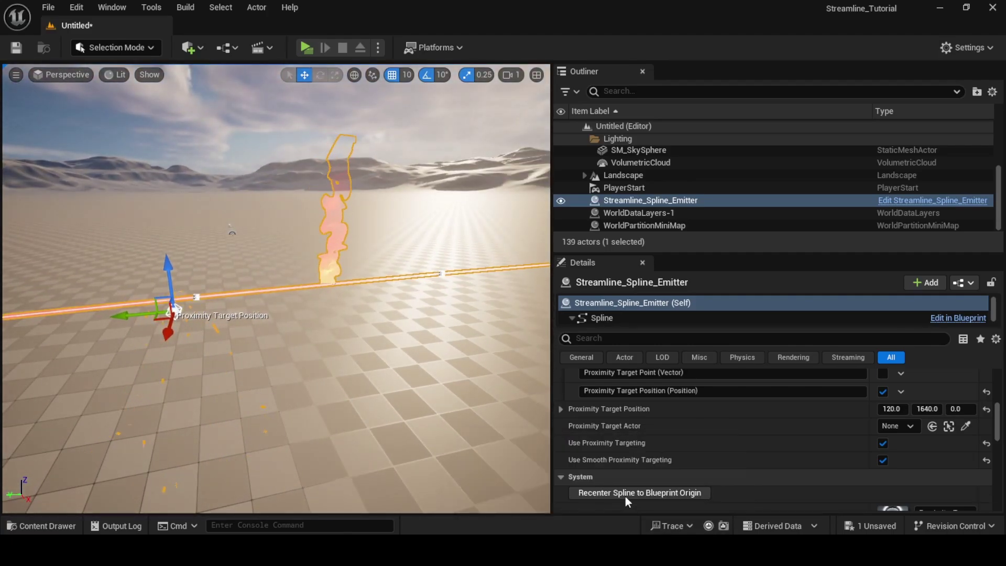
click(625, 496)
click(787, 329)
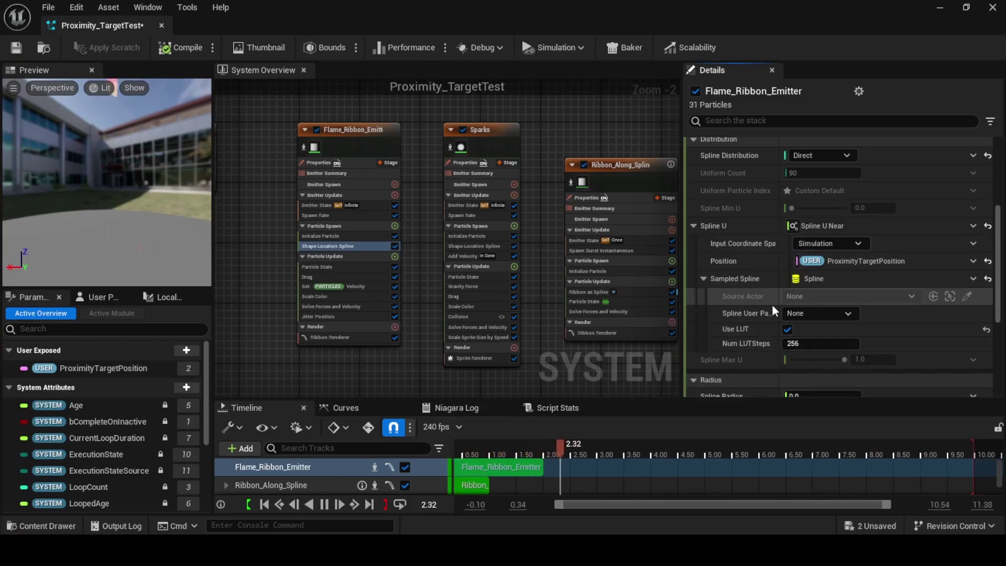
Search Spline U's dynamic inputs for "spline", find Spline U Near in the full list, and review the remaining Shape Location Spline settings
mouse_move(823, 230)
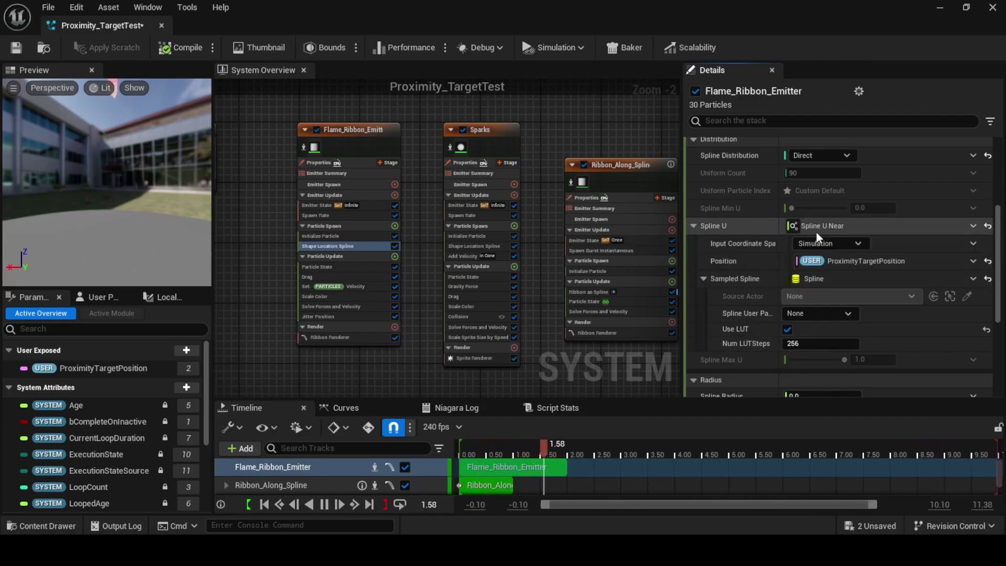
click(973, 226)
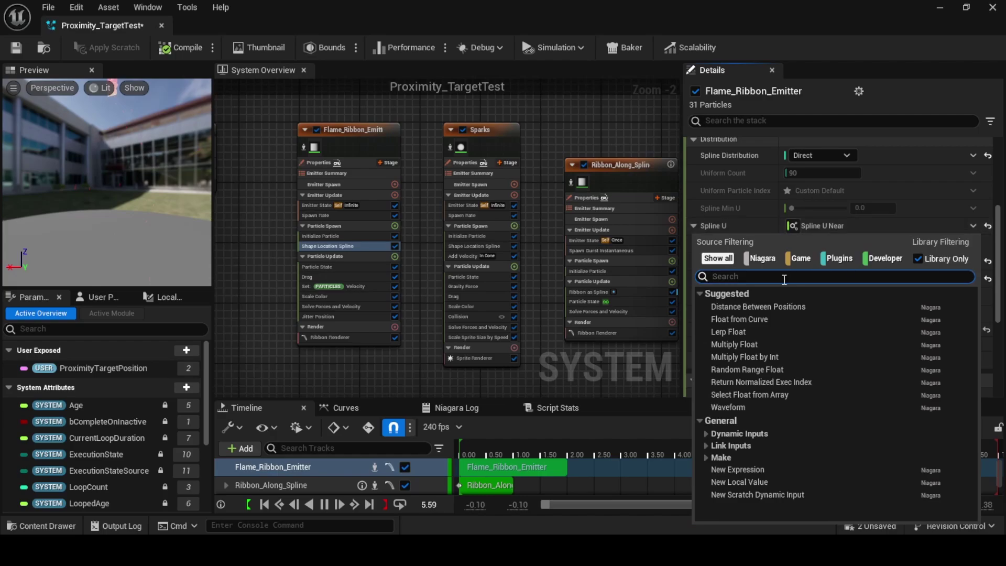
text(spline)
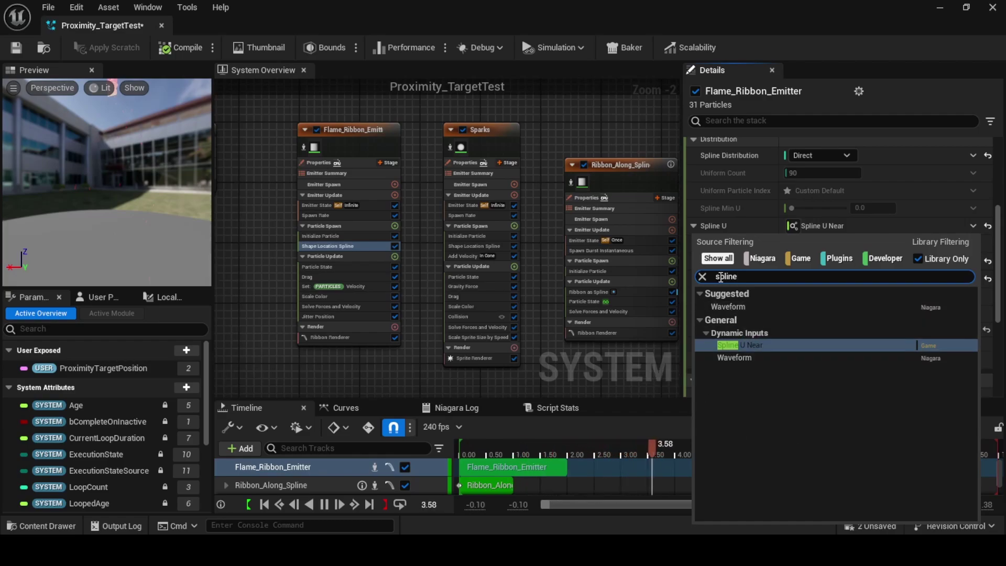
click(702, 276)
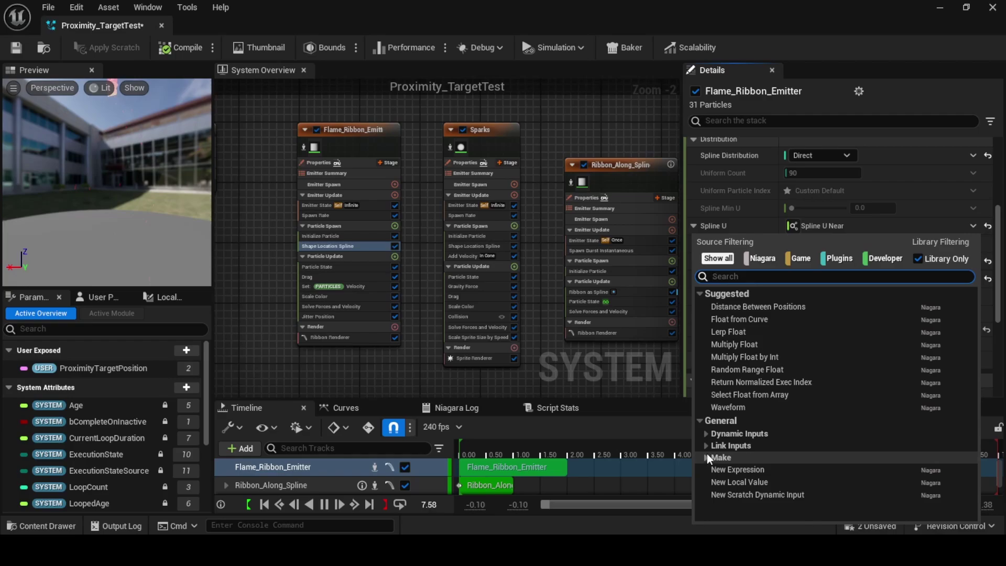
click(706, 434)
scroll(711, 427, down, 1)
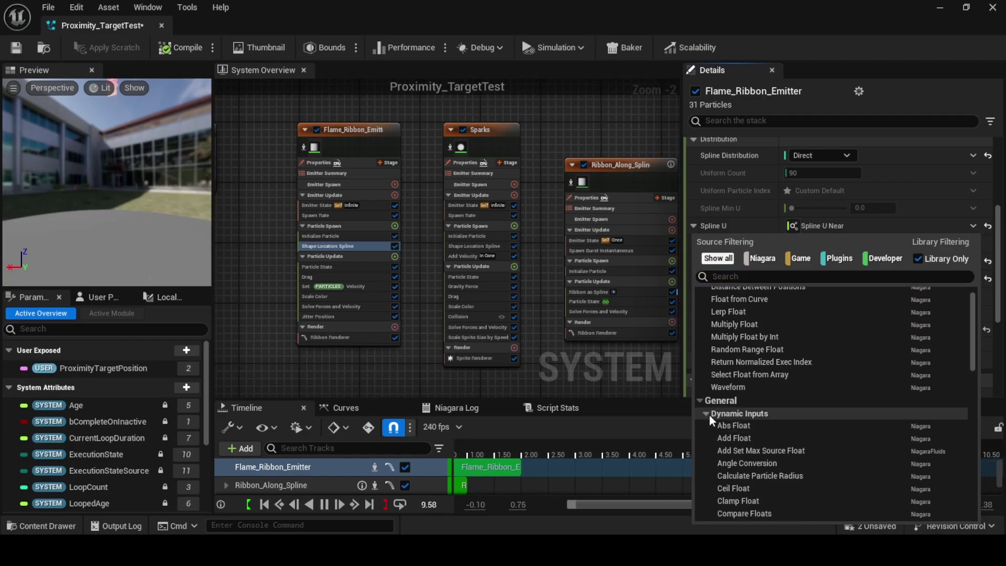
scroll(718, 419, down, 15)
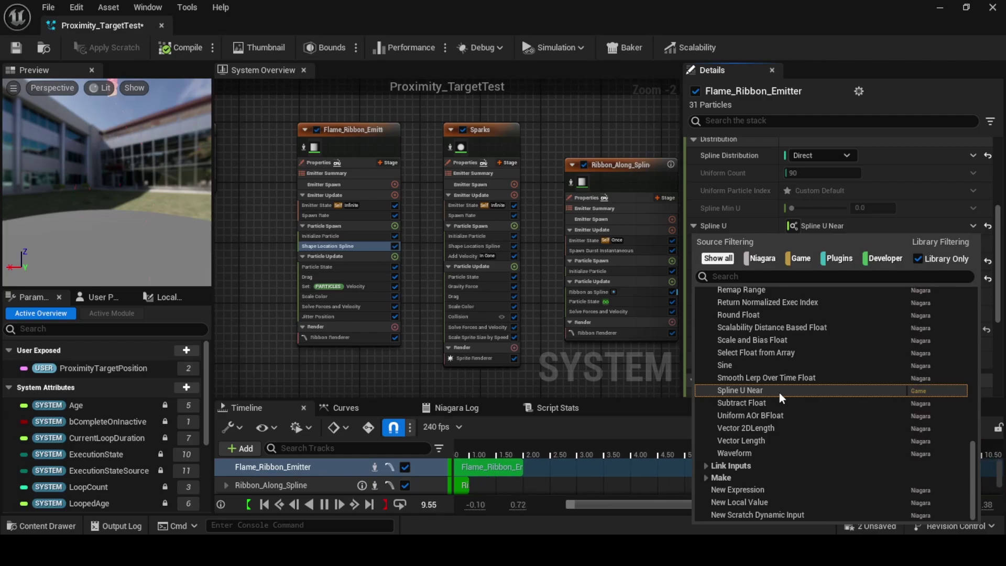
click(766, 137)
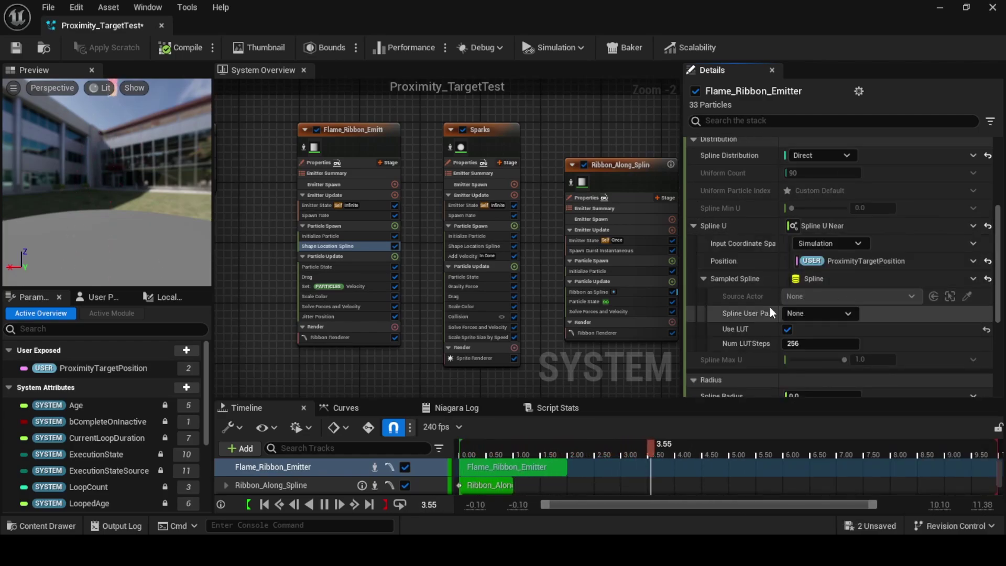
scroll(772, 309, down, 3)
scroll(776, 312, down, 4)
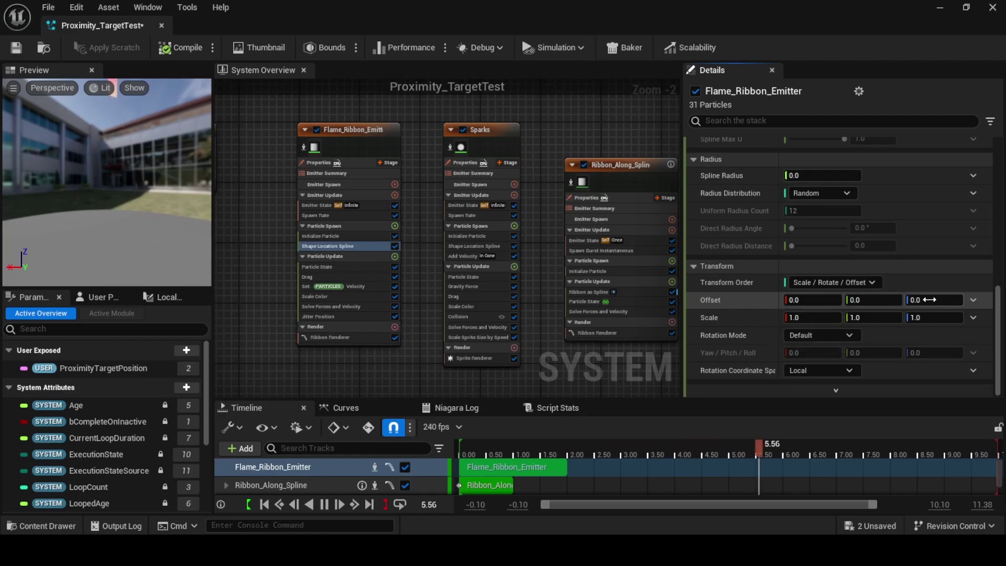
scroll(902, 252, up, 8)
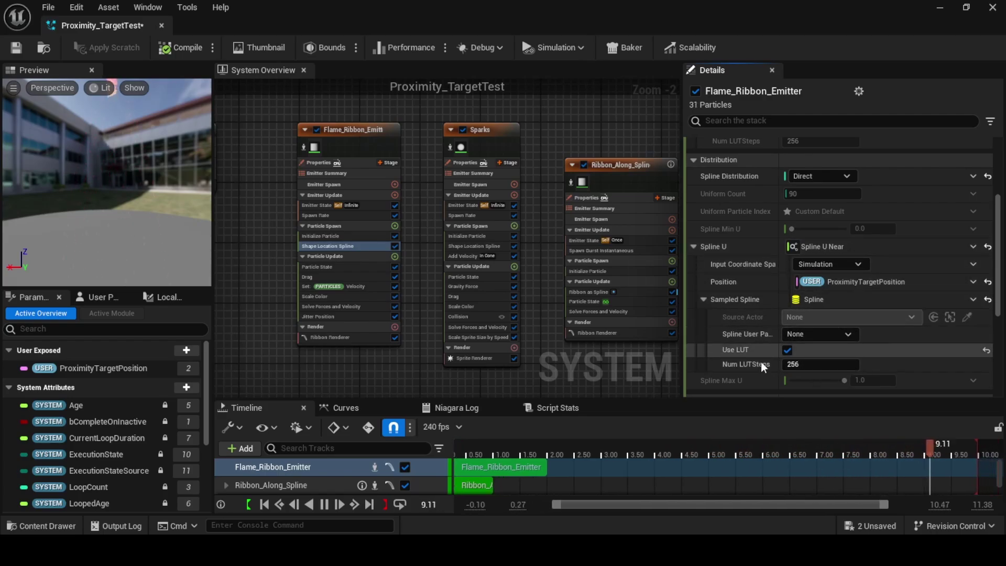
Return to the level and move the proximity target point around beside the spline, ending at about X 158.8, Y 1570
click(941, 7)
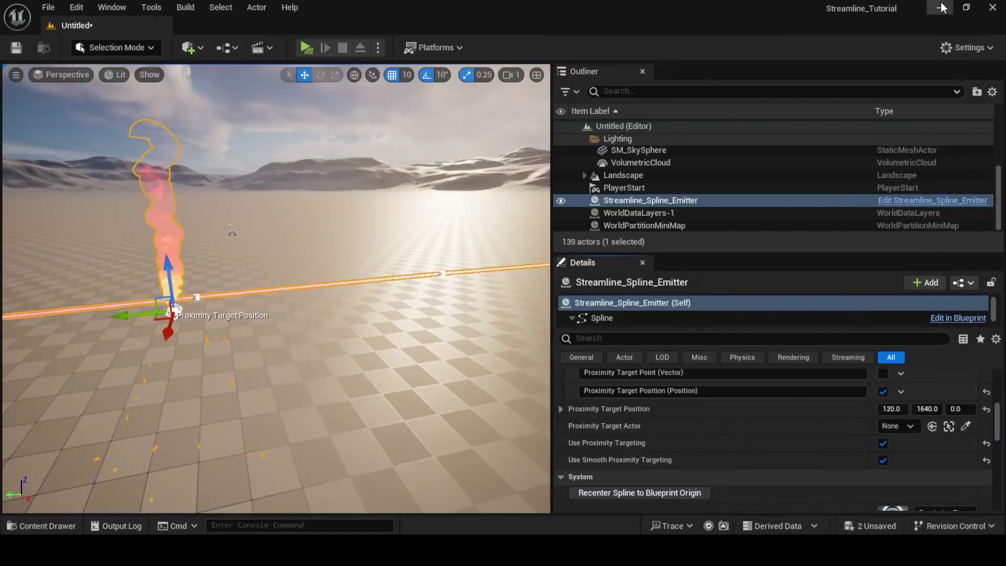
alt+drag(176, 309, 330, 337)
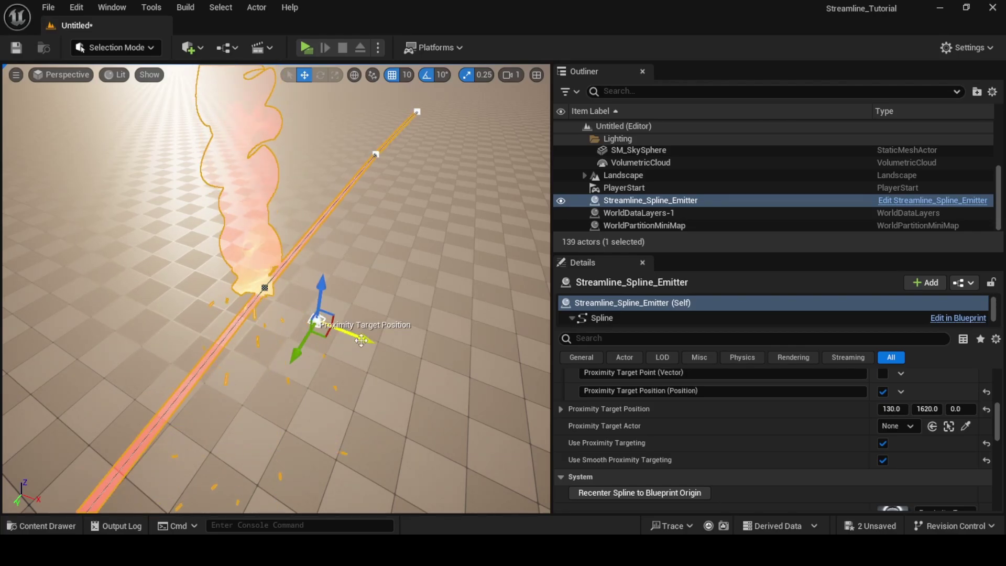
drag(357, 337, 377, 349)
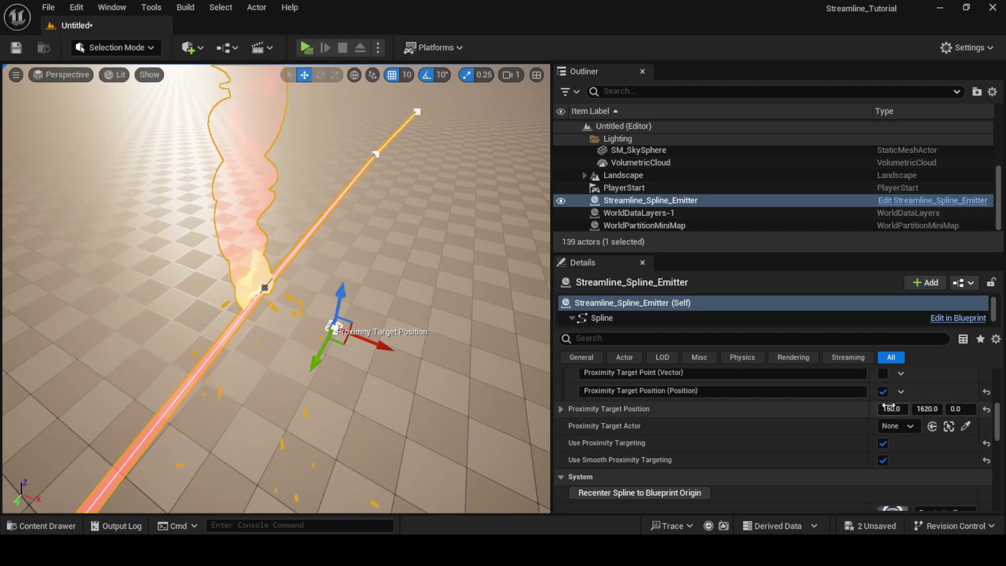
mouse_move(893, 409)
mouse_down()
mouse_move(870, 409)
mouse_move(881, 408)
mouse_up()
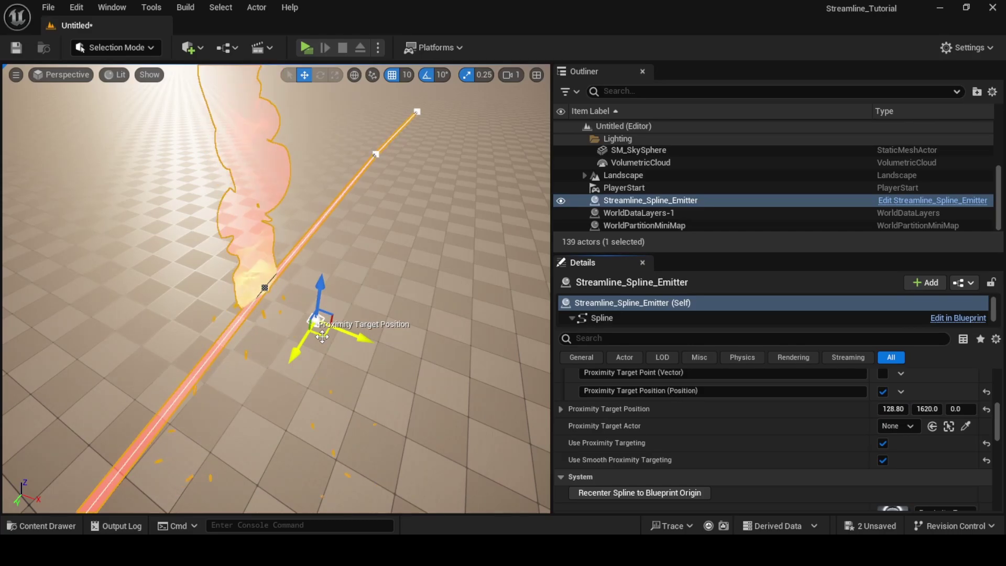
drag(322, 336, 361, 317)
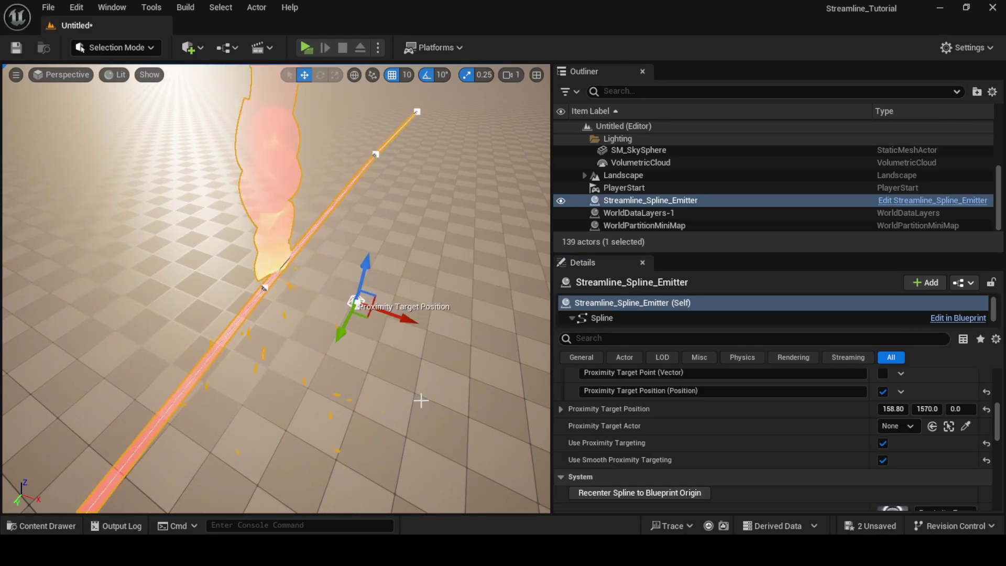
right_drag(418, 401, 396, 386)
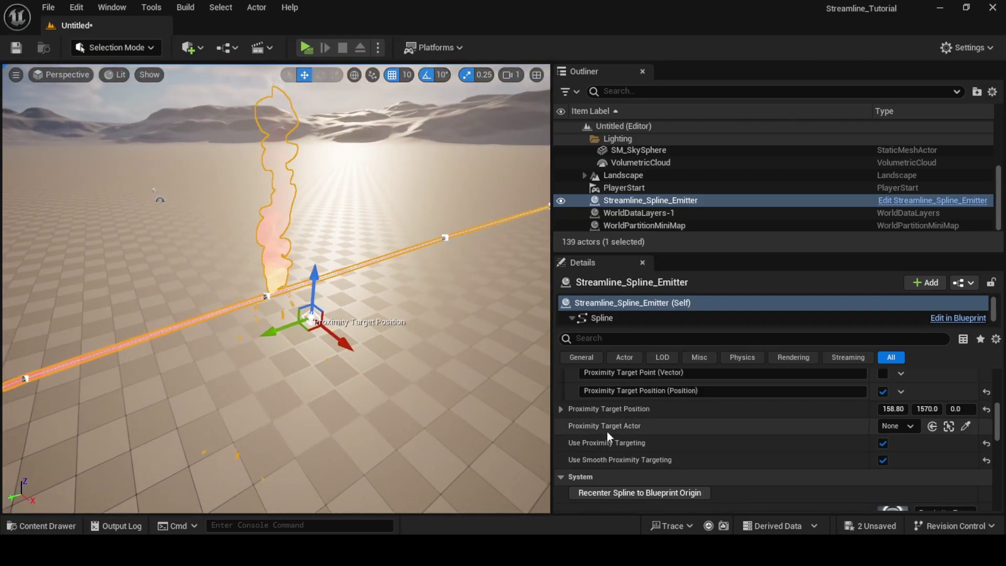
Browse the actors available for the emitter's Proximity Target Actor without assigning one
click(899, 426)
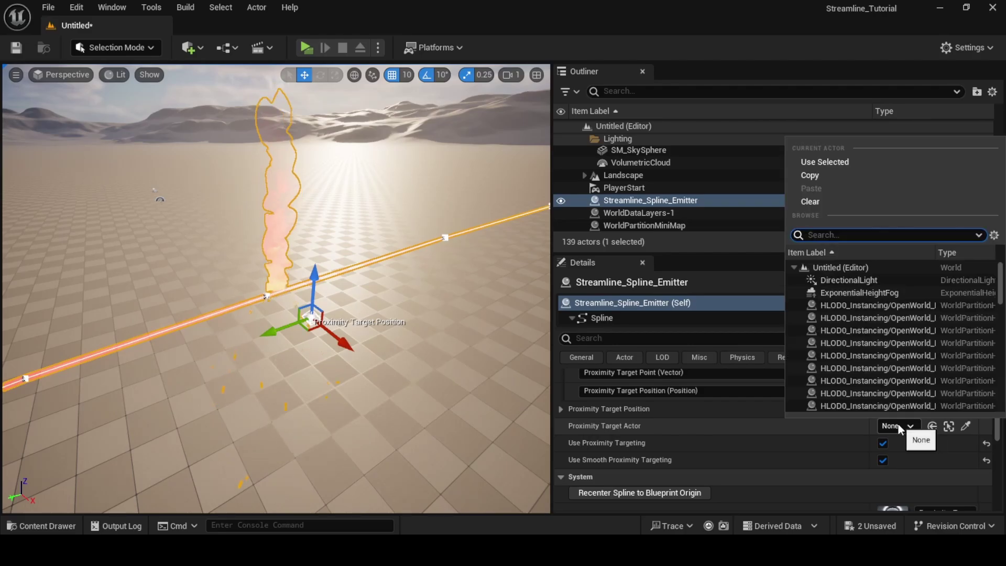
scroll(860, 317, down, 3)
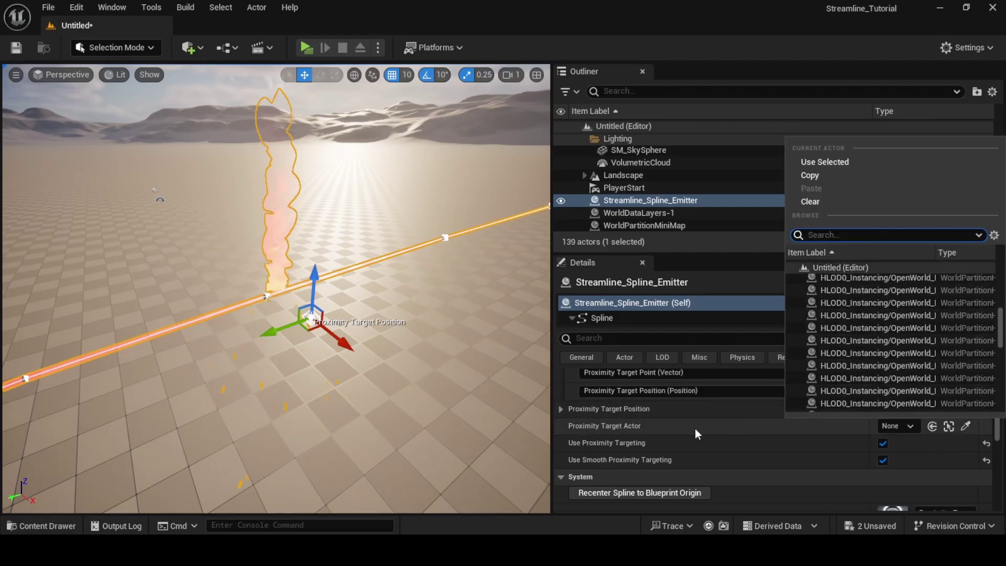
click(641, 440)
Place the Strmln_Proxim_Target_Actor blueprint from the Streamline/Examples/Level content folder in the level beside the spline
click(59, 530)
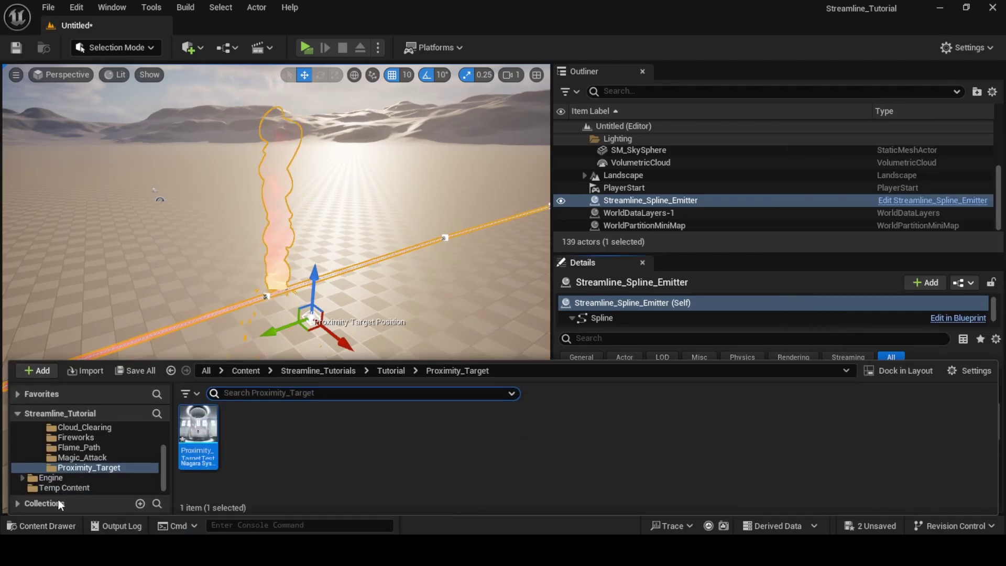
scroll(59, 473, up, 5)
click(29, 459)
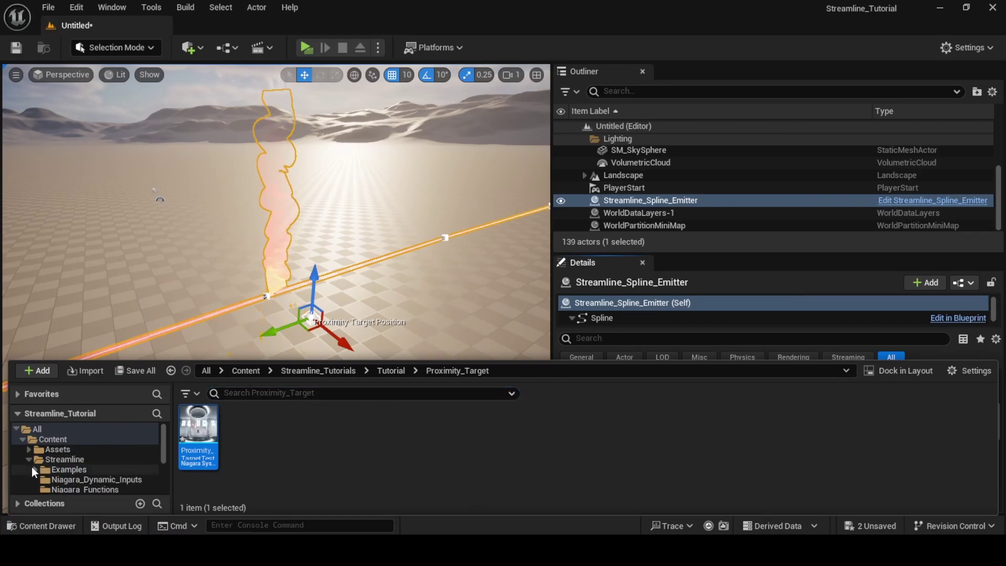
click(35, 470)
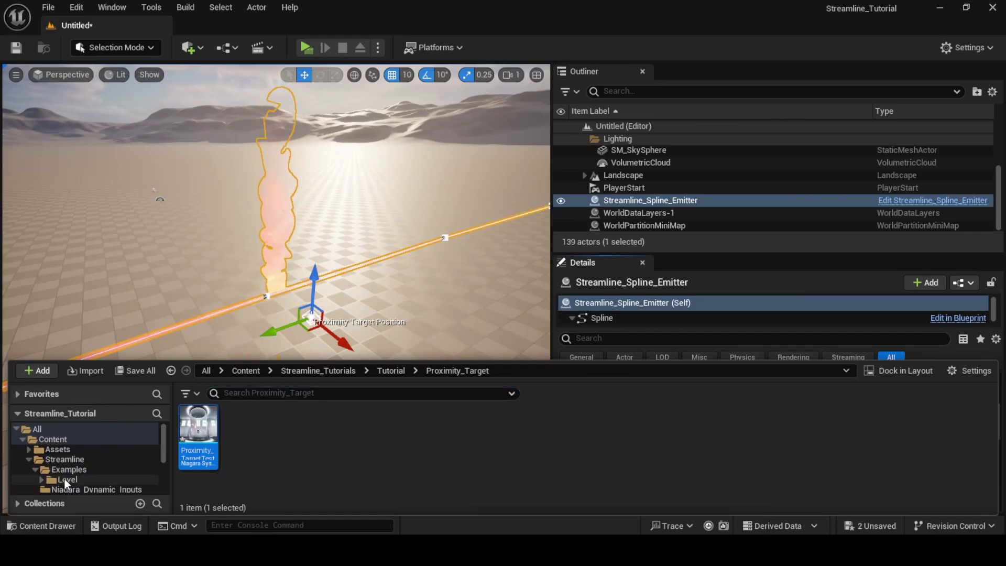
click(45, 481)
mouse_move(369, 449)
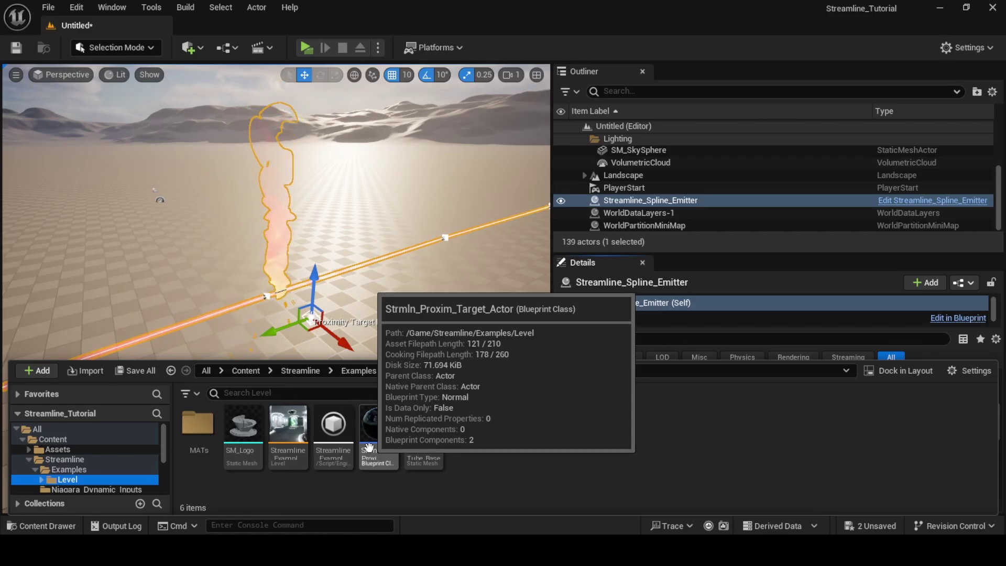
drag(369, 449, 421, 418)
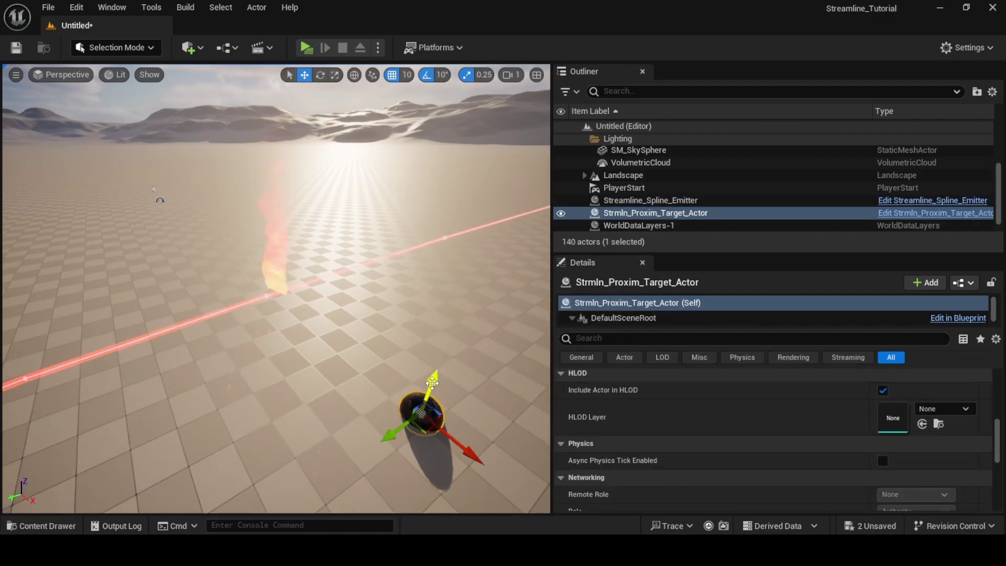
Raise the newly placed target actor above the ground to about Z 360
drag(432, 383, 347, 243)
key(f)
right_drag(347, 244, 328, 329)
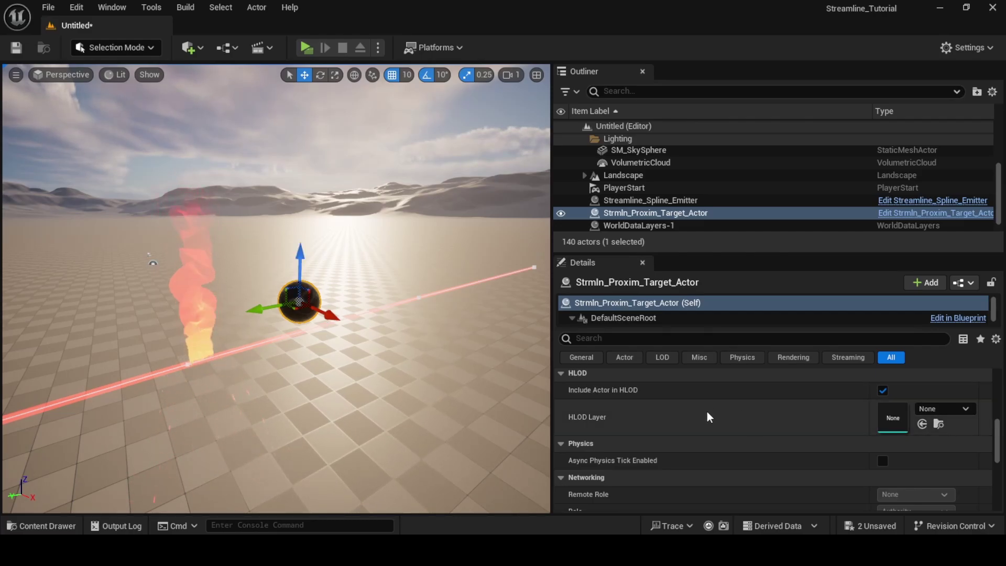
Set the Radius of Strmln_Proxim_Target_Actor to 200
scroll(709, 416, up, 6)
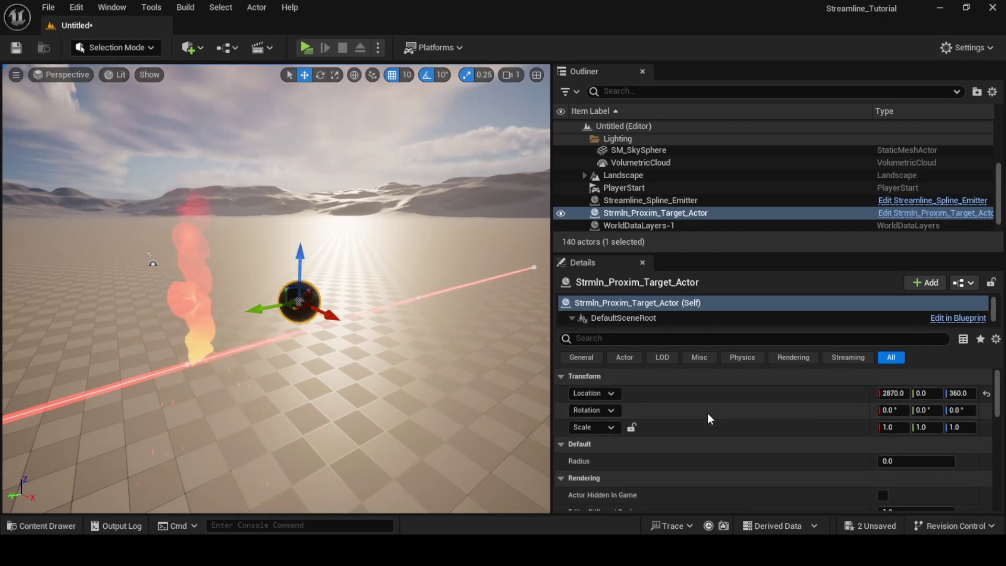
scroll(808, 467, down, 1)
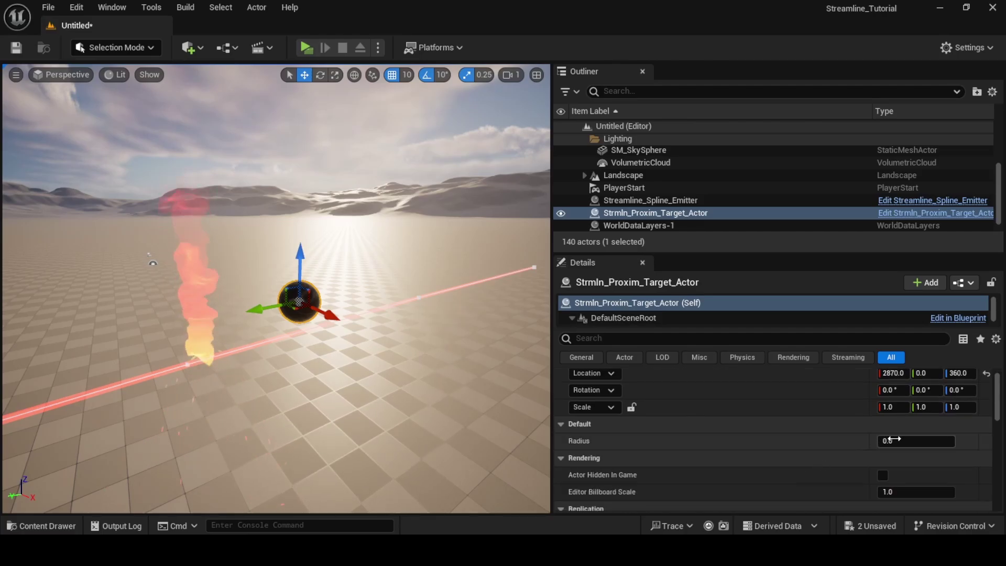
text(200)
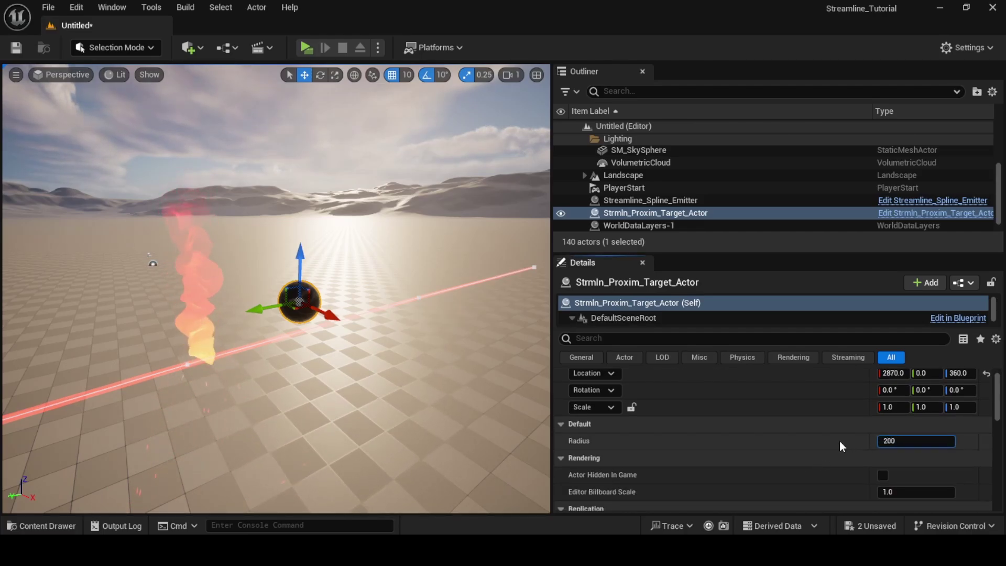
key(Return)
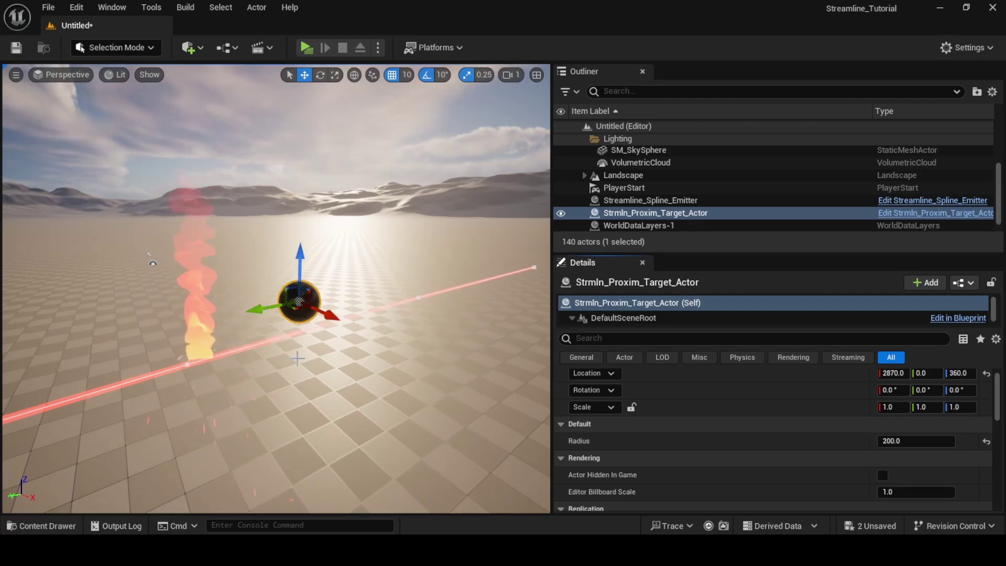
right_drag(343, 360, 324, 363)
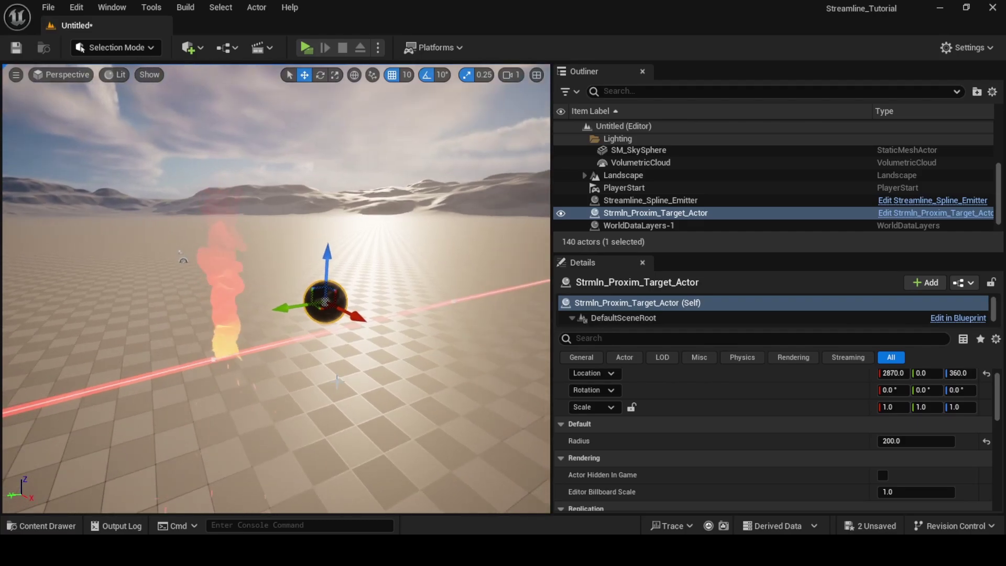
Assign the placed Strmln_Proxim_Target_Actor as the Proximity Target Actor of Streamline_Spline_Emitter by picking it in the level
click(658, 200)
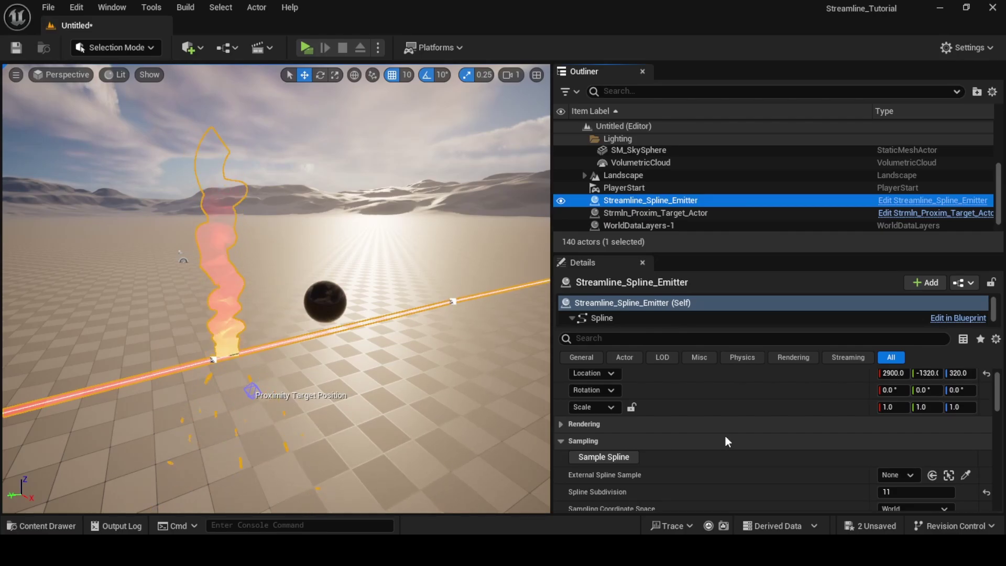
scroll(766, 464, down, 3)
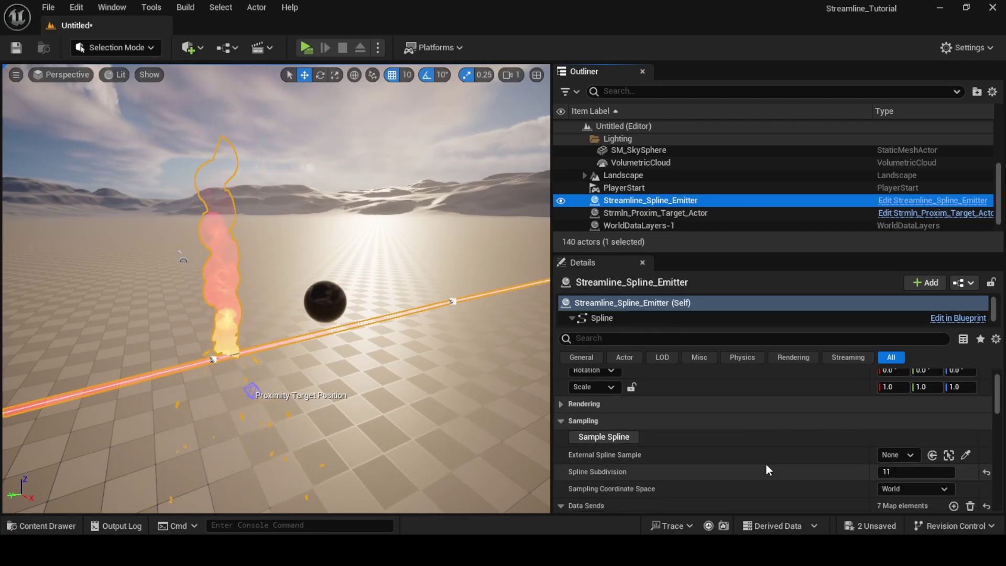
scroll(733, 414, down, 3)
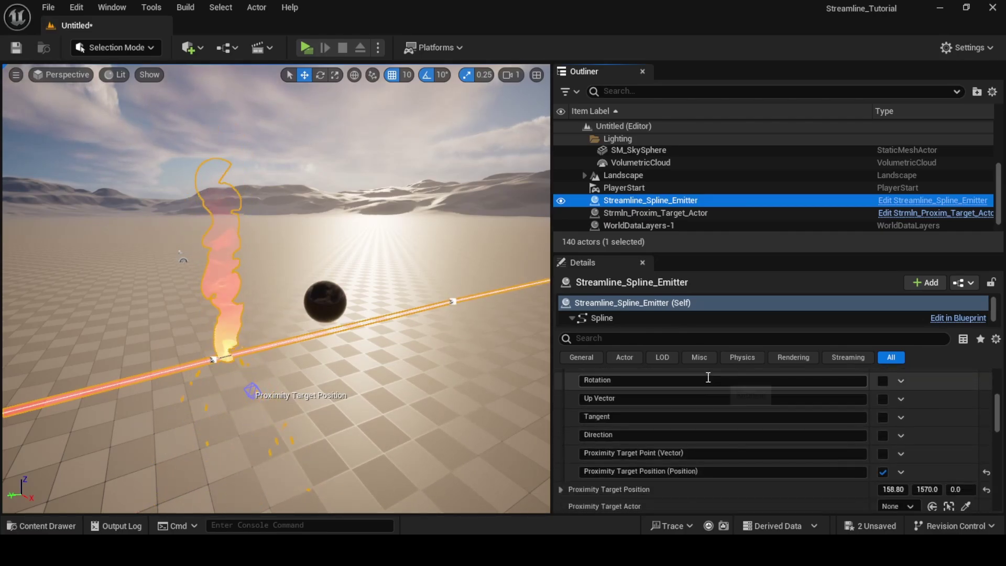
scroll(629, 404, up, 1)
click(559, 387)
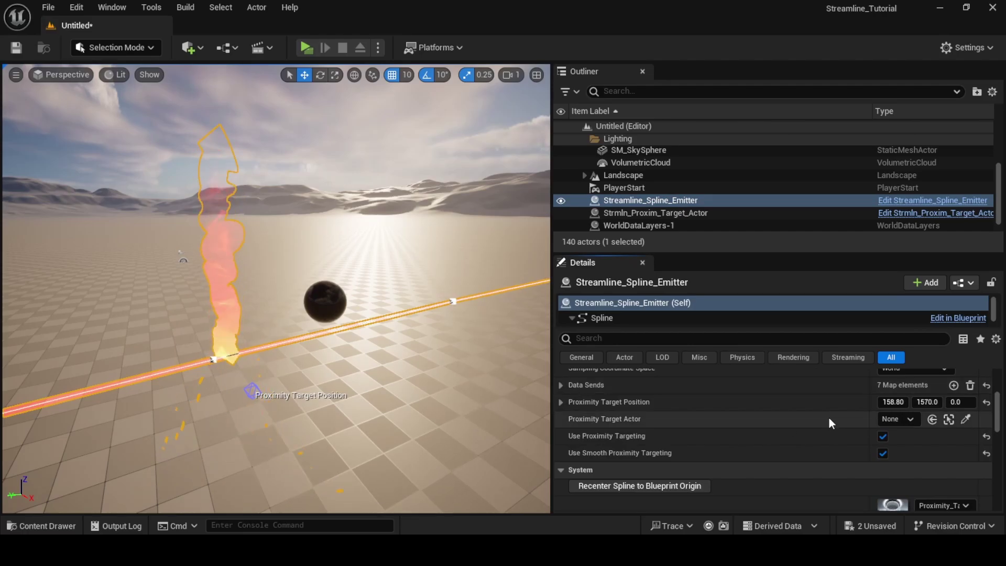
click(966, 419)
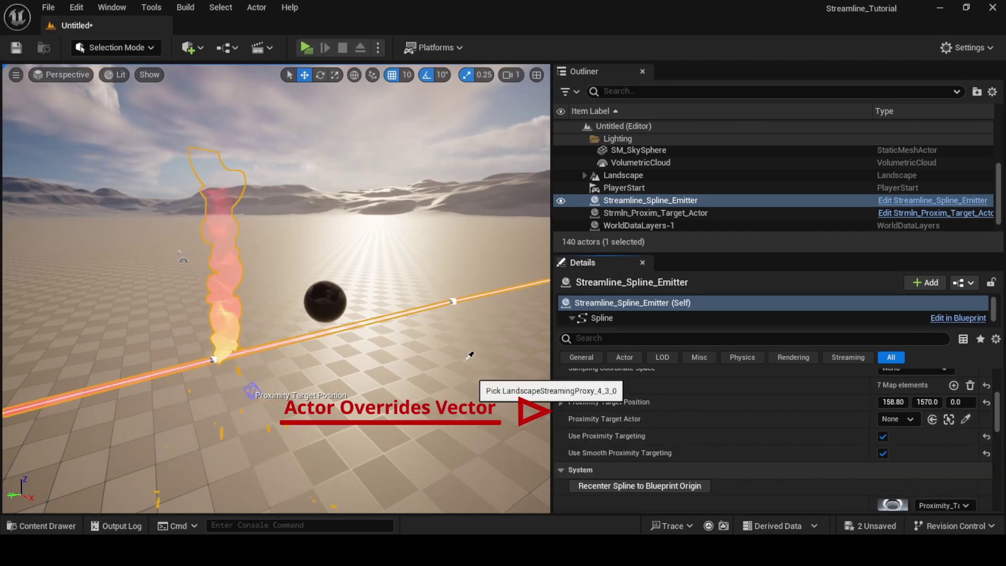
click(324, 297)
Move Strmln_Proxim_Target_Actor along the spline toward its far end
key(a)
right_drag(400, 373, 367, 417)
key(e)
key(d)
click(303, 312)
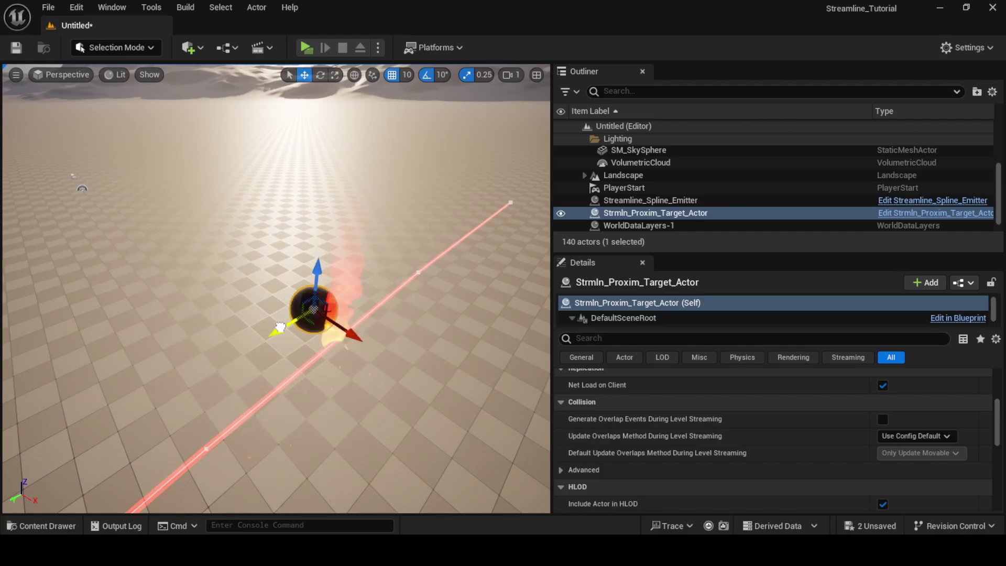
click(650, 201)
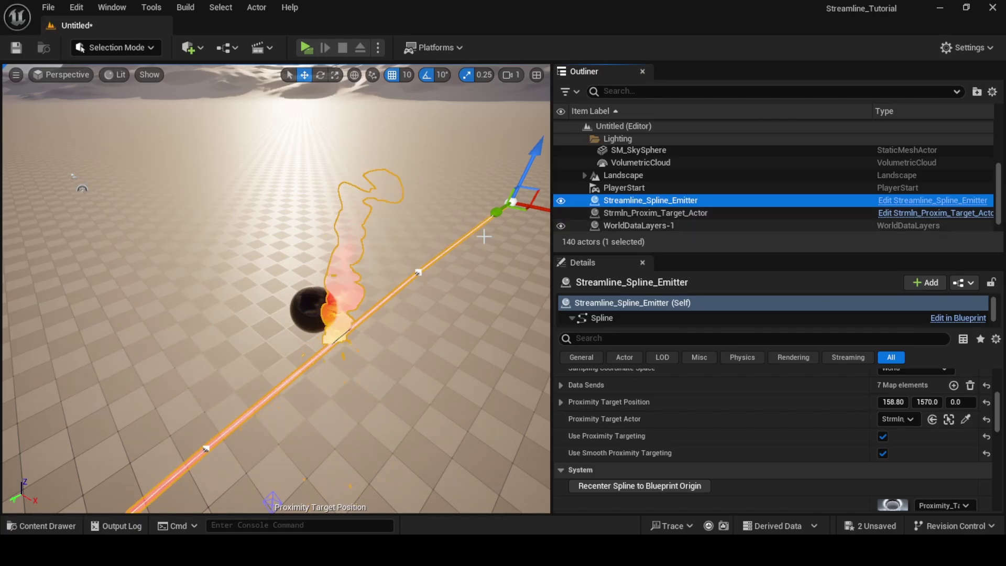
click(308, 308)
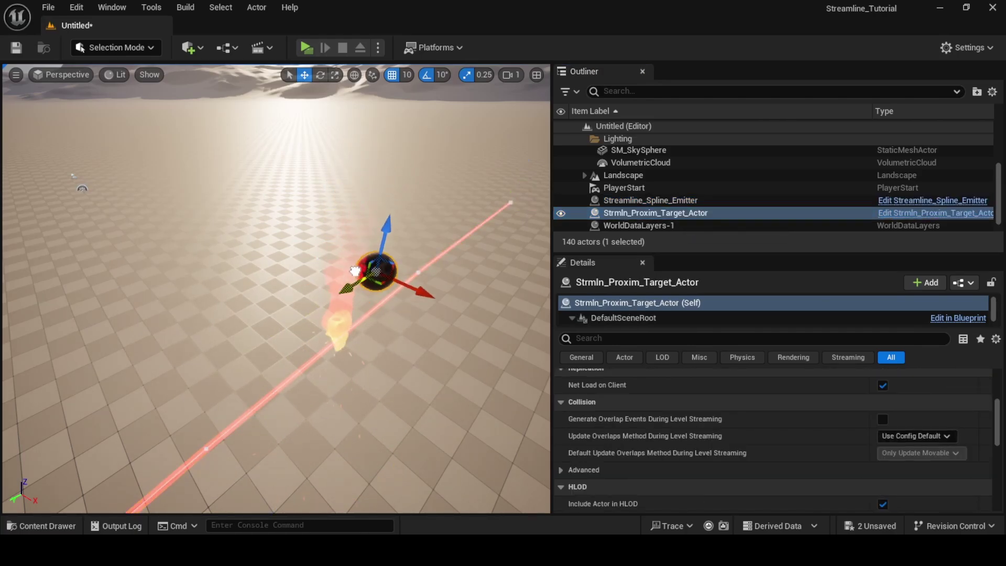
Toggle Use Smooth Proximity Targeting on Streamline_Spline_Emitter, leaving it enabled, to refresh the effect for the moved target
click(650, 200)
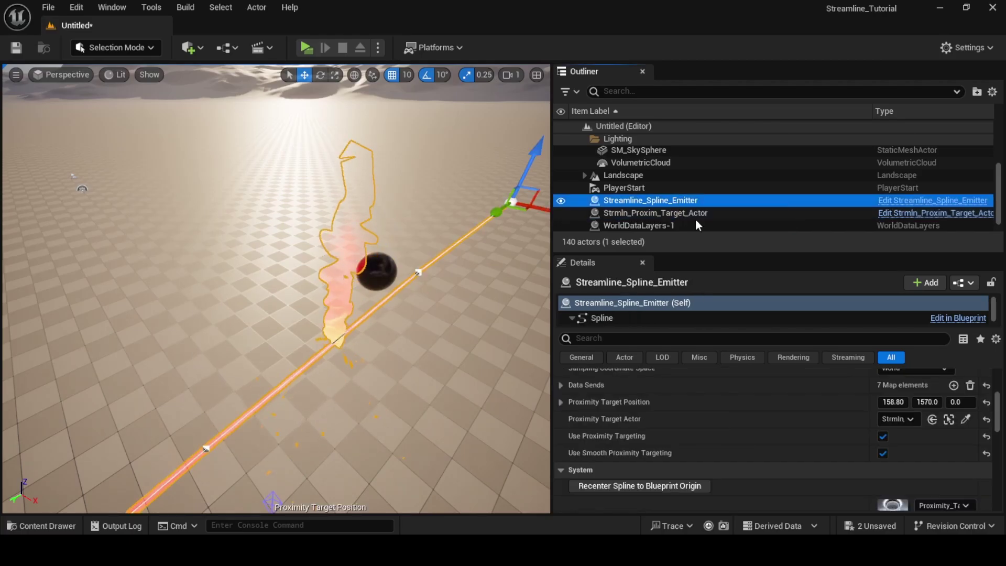
click(884, 454)
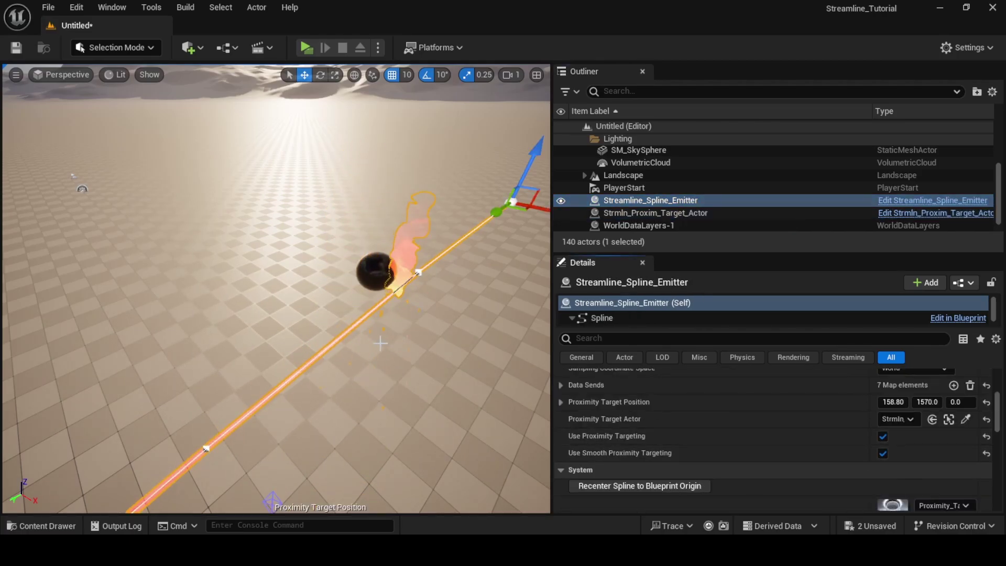
Inspect the emitter effect beside the target sphere and play the level in a preview window
right_drag(377, 325, 503, 283)
key(w)
key(w)
right_drag(391, 373, 411, 368)
key(a)
key(d)
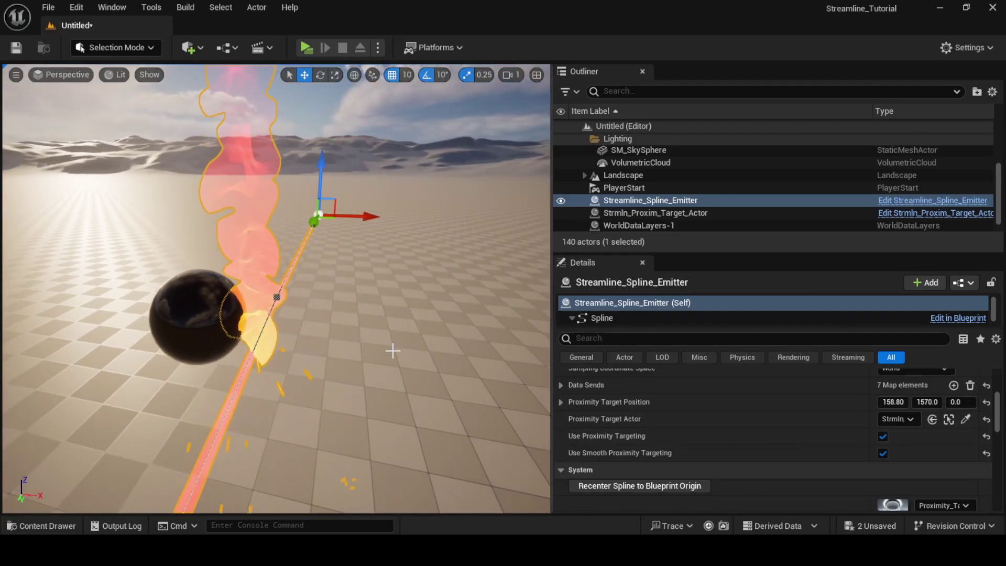
key(s)
right_drag(396, 344, 351, 360)
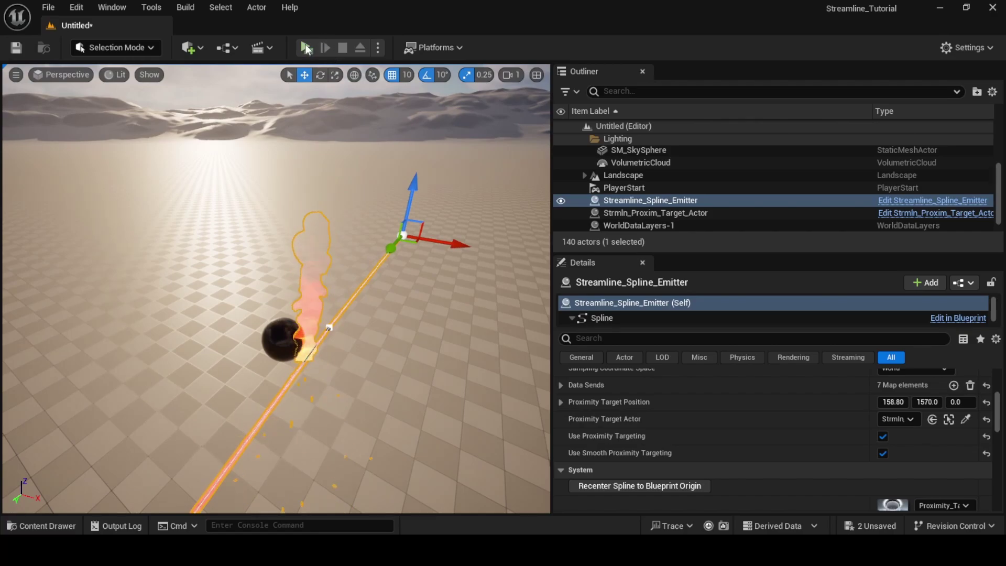
click(306, 49)
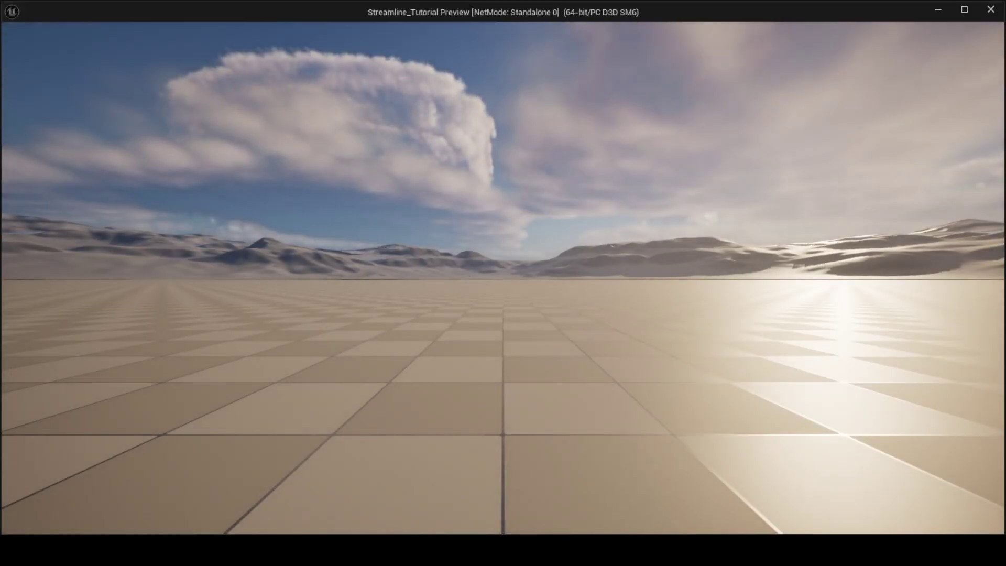